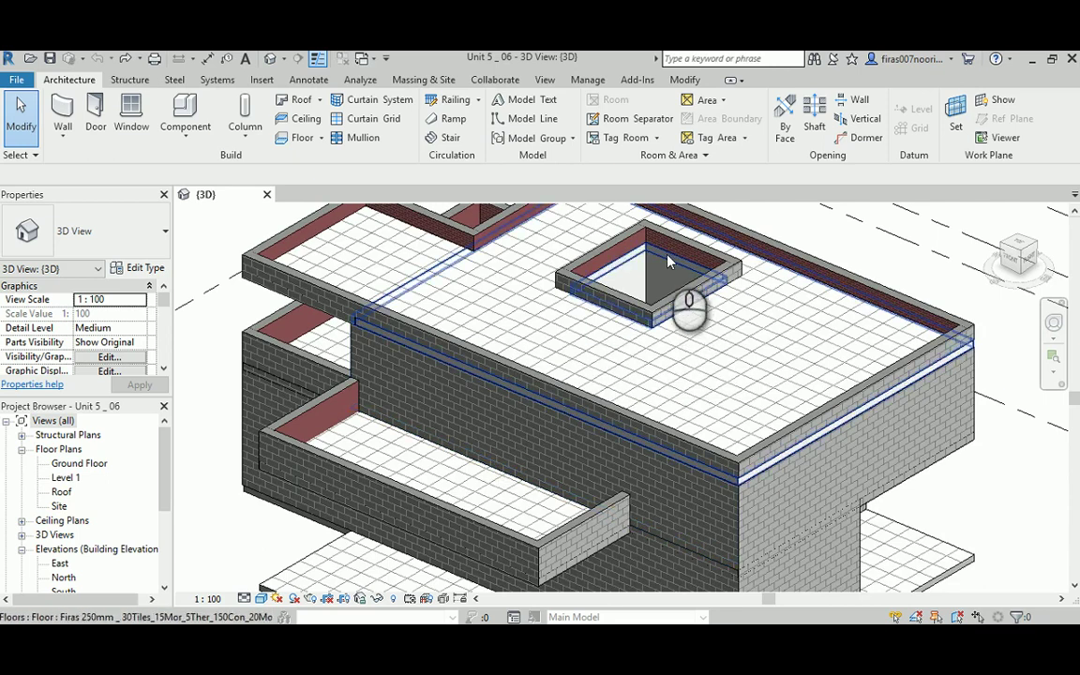
# - Detach the top of the long front wall on Level 1 from the roof floor
pyautogui.moveTo(669, 295); pyautogui.dragTo(634, 361, button='middle')
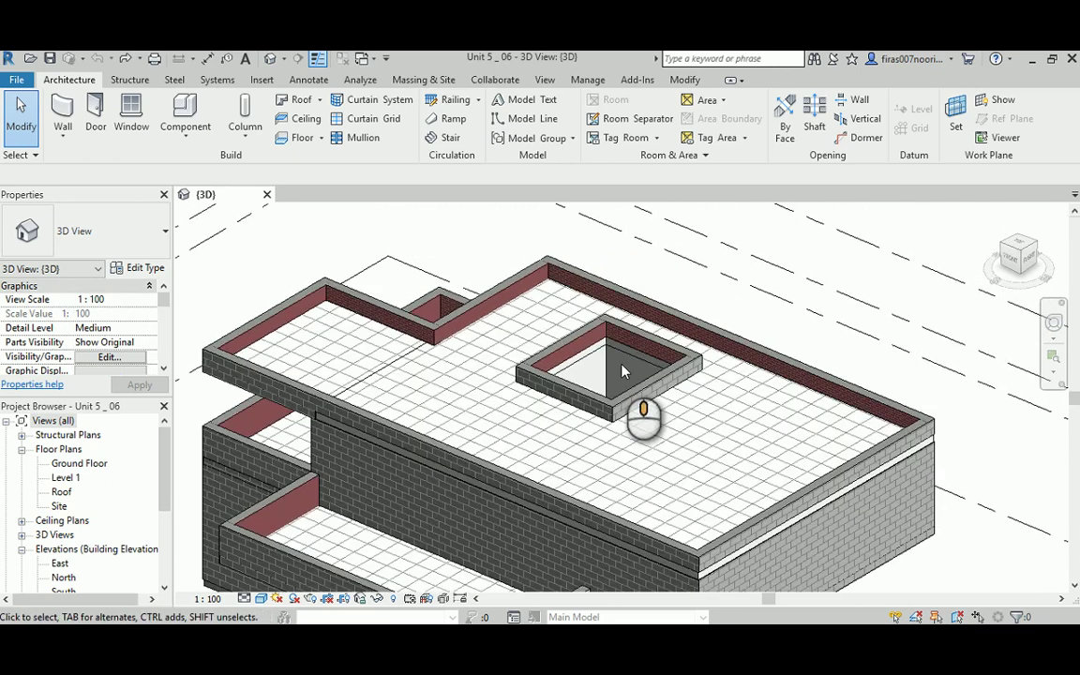
pyautogui.moveTo(325, 403); pyautogui.dragTo(449, 335, button='middle')
pyautogui.scroll(4, 482, 412)
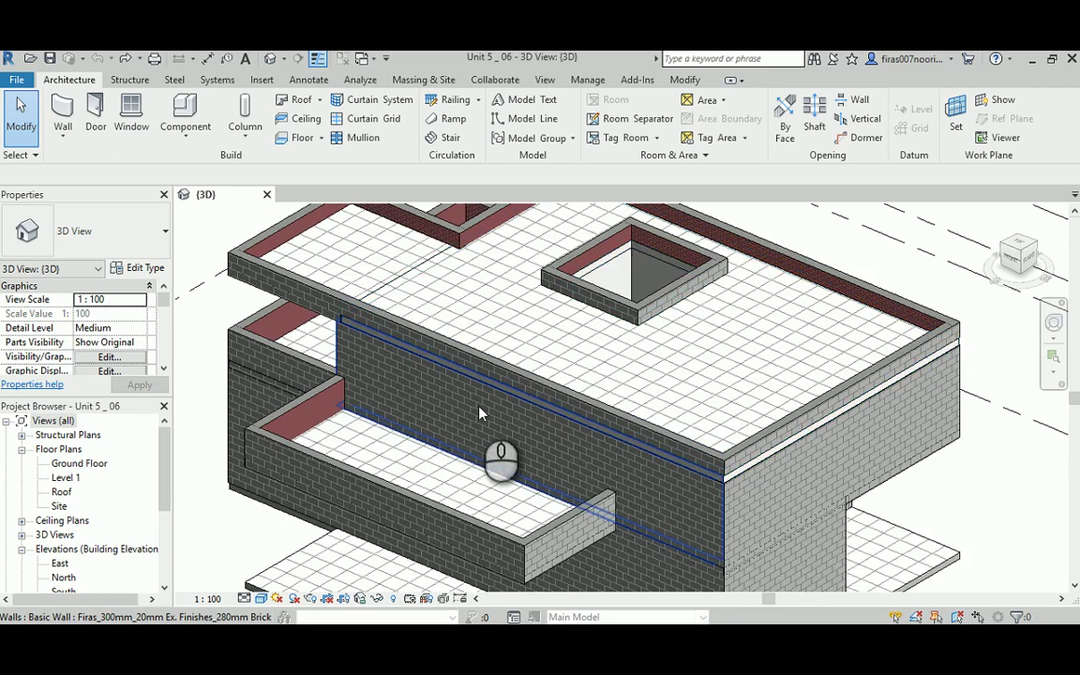
pyautogui.click(482, 412)
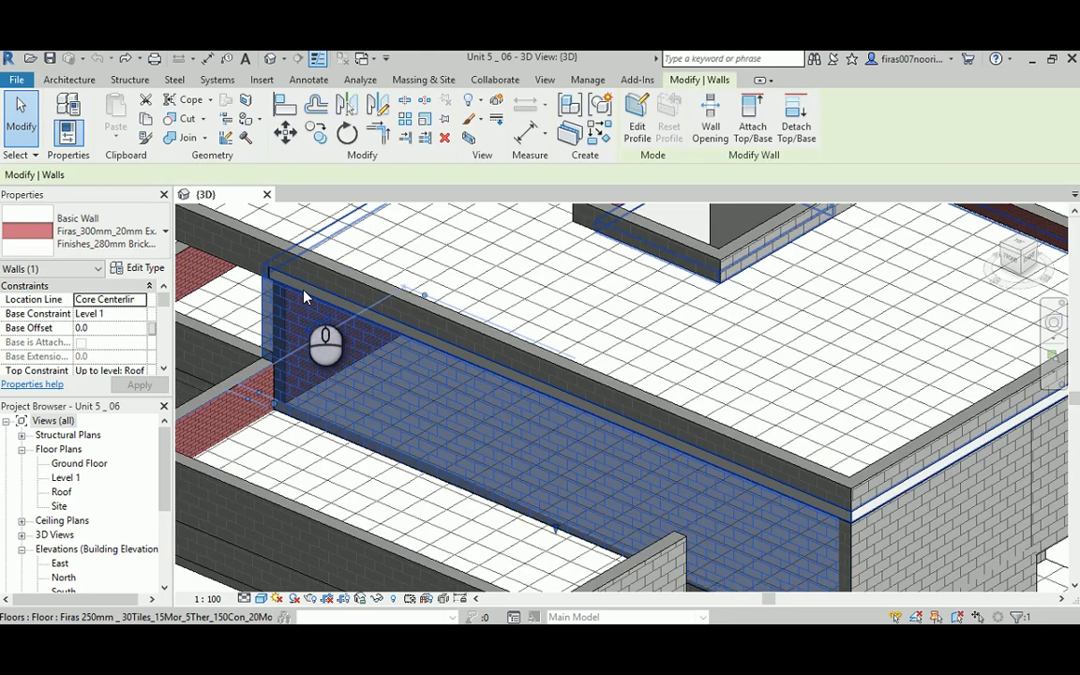
pyautogui.moveTo(750, 445); pyautogui.dragTo(592, 441, button='middle')
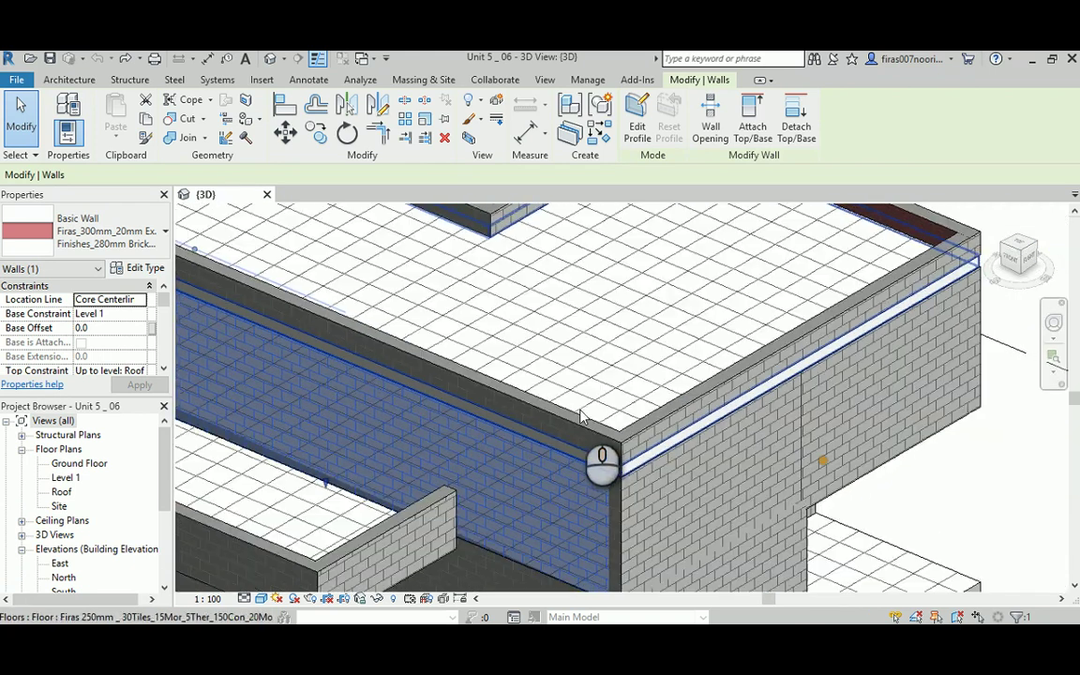
pyautogui.click(974, 501)
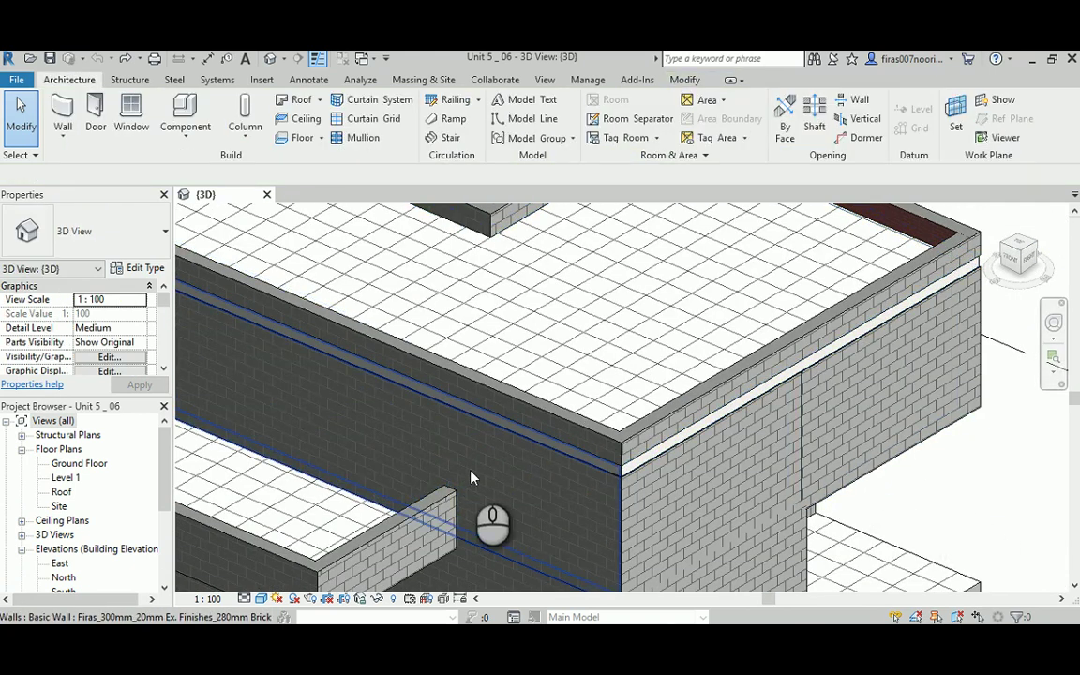
pyautogui.click(399, 422)
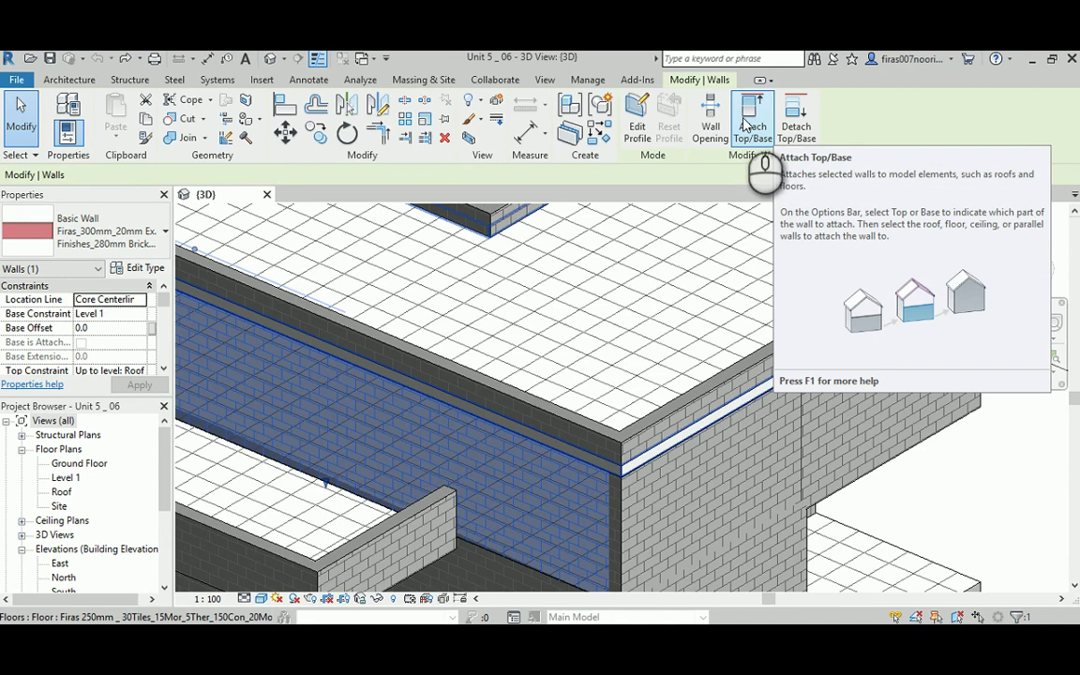
pyautogui.click(796, 127)
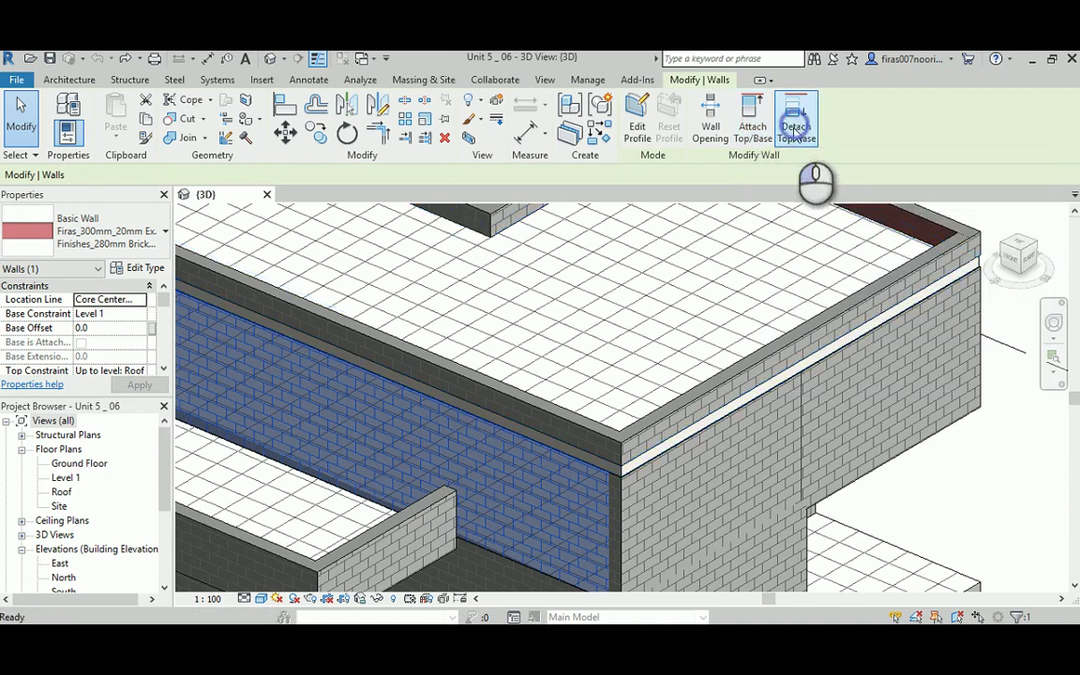
pyautogui.click(457, 405)
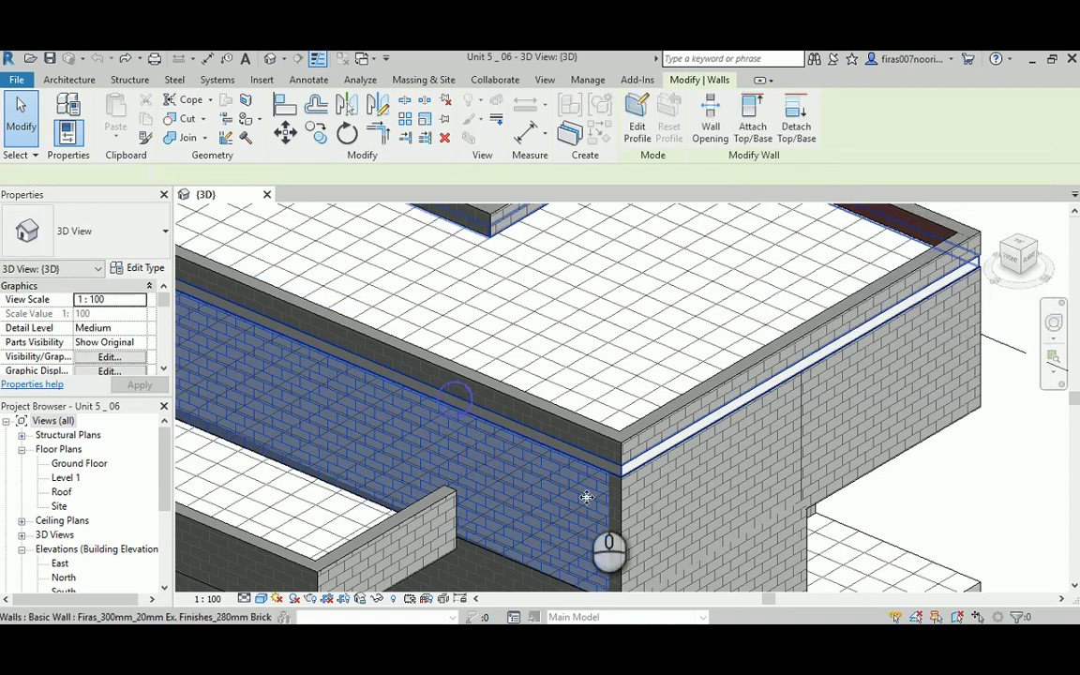
# - Detach the tops of the two upper walls on the right facade from the roof floor
pyautogui.click(659, 487)
pyautogui.click(796, 127)
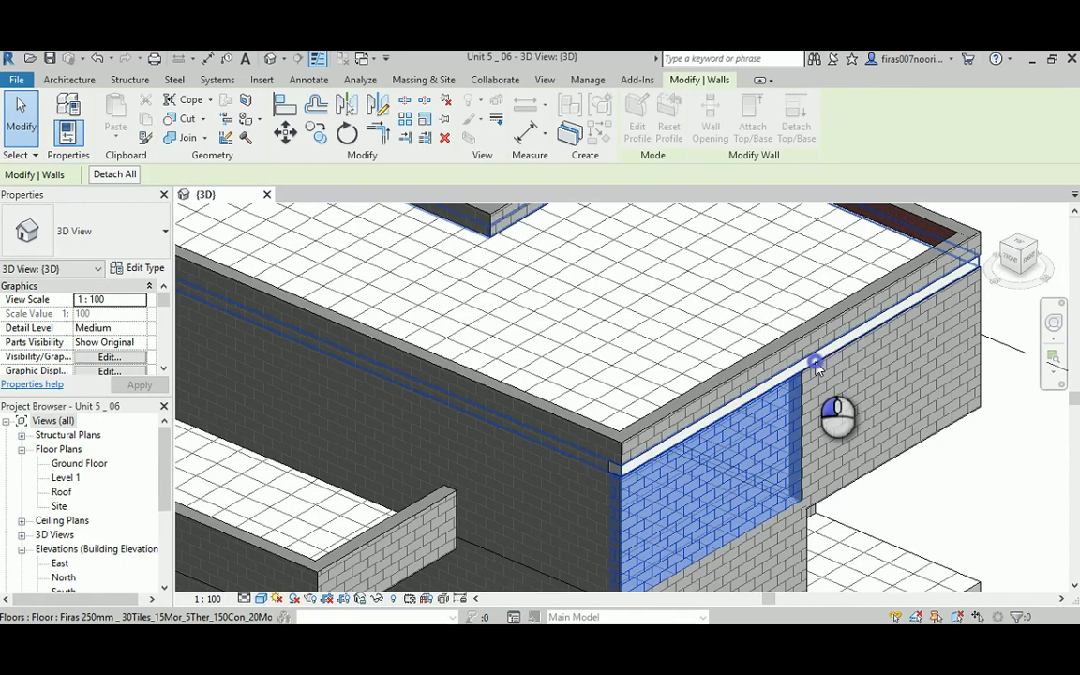
pyautogui.click(747, 392)
pyautogui.click(878, 340)
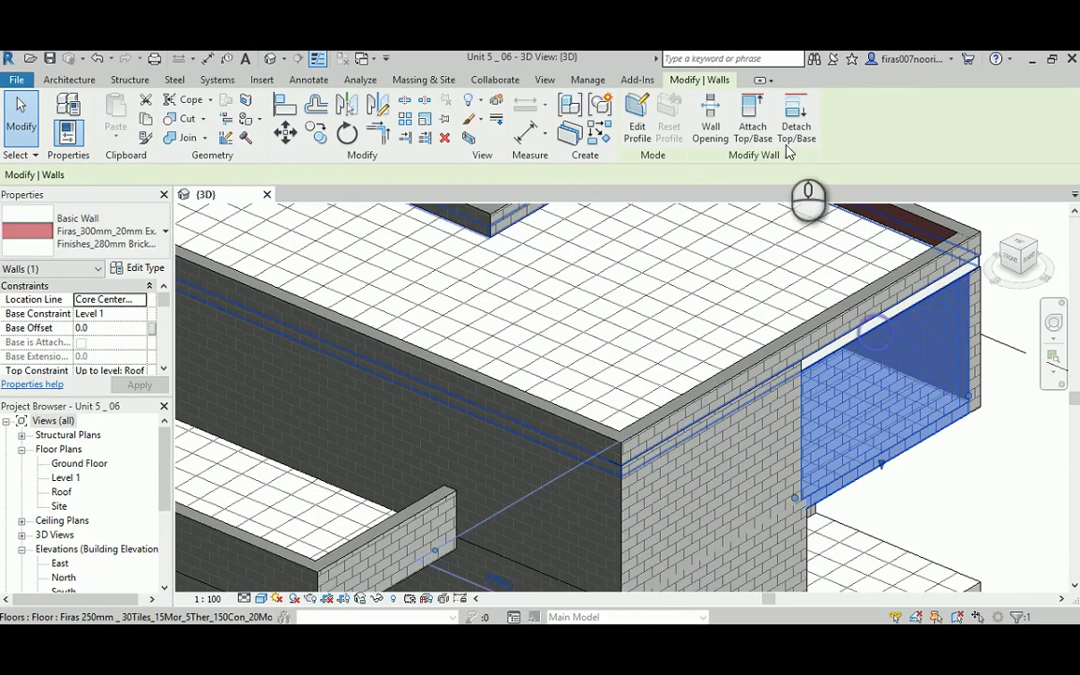
pyautogui.click(796, 126)
pyautogui.click(891, 319)
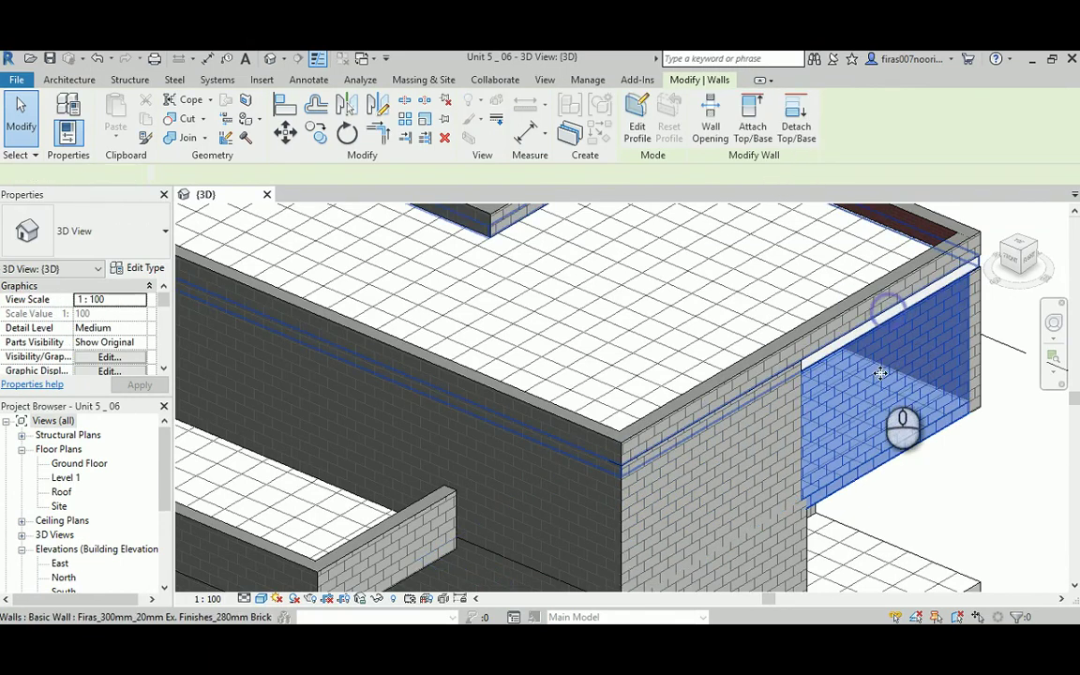
# - Detach the tops of the short overhanging wall and the adjoining long wall on the back facade from the roof floor
pyautogui.keyDown('shift'); pyautogui.moveTo(886, 382); pyautogui.dragTo(717, 202, button='middle'); pyautogui.keyUp('shift')
pyautogui.click(790, 113)
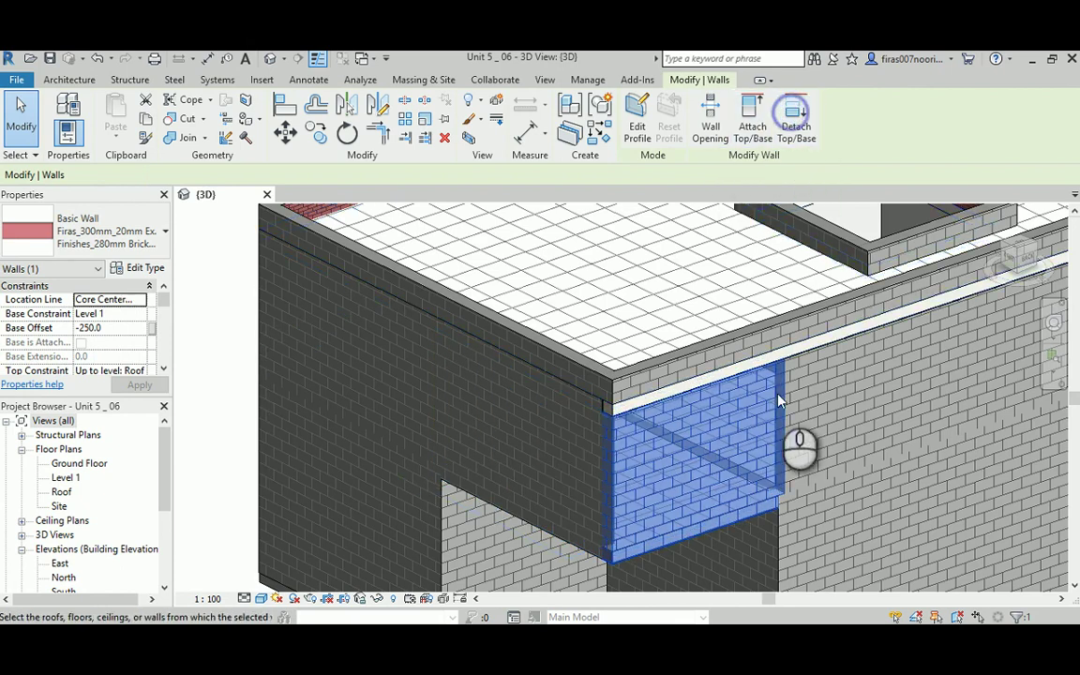
pyautogui.click(742, 378)
pyautogui.click(886, 385)
pyautogui.click(794, 122)
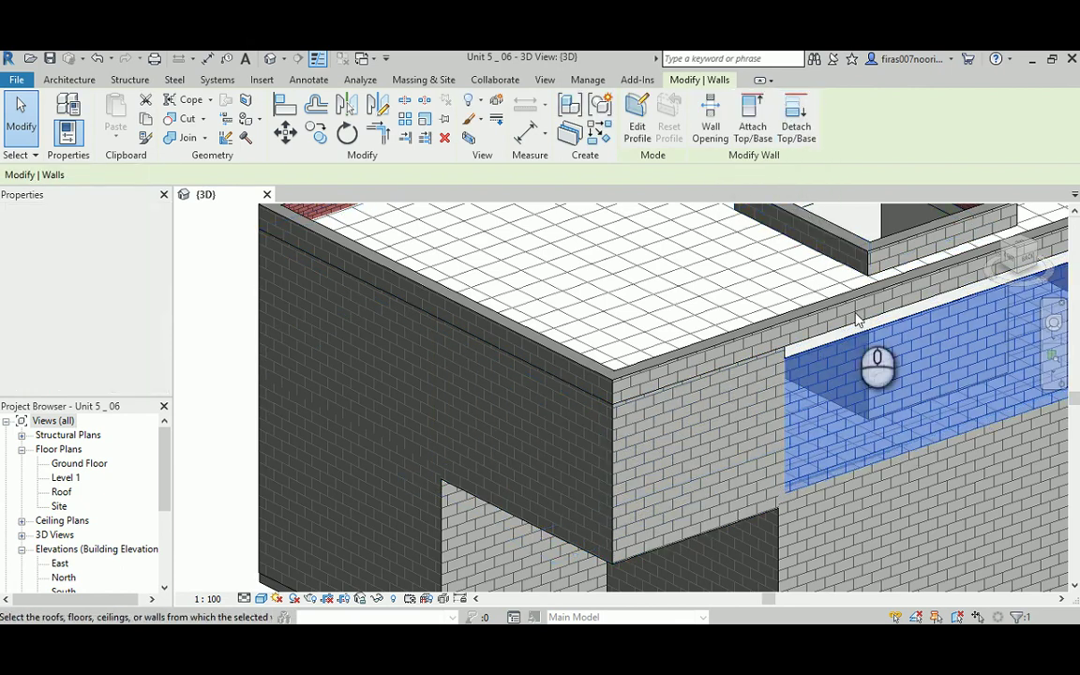
pyautogui.click(861, 334)
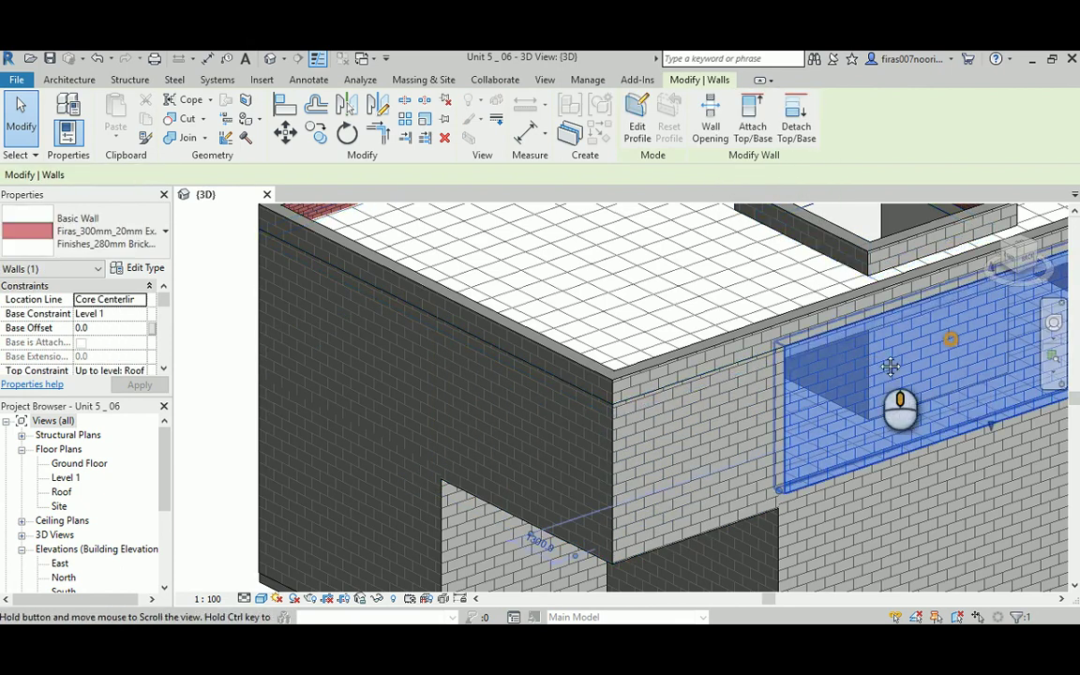
pyautogui.keyDown('shift'); pyautogui.moveTo(891, 368); pyautogui.dragTo(620, 387, button='middle'); pyautogui.keyUp('shift')
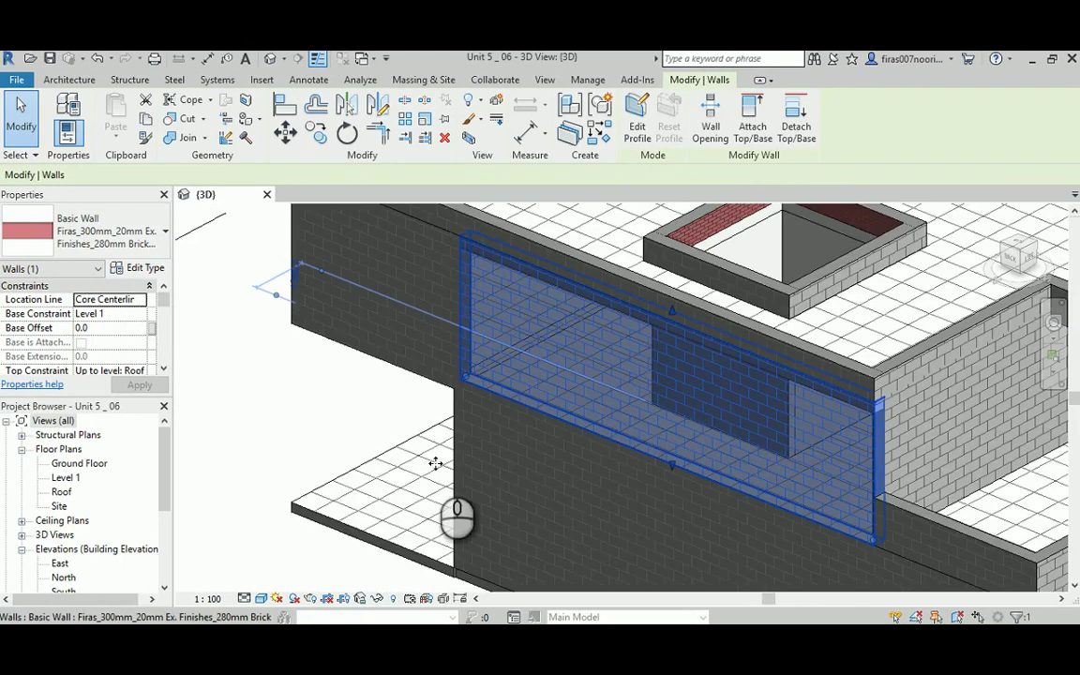
pyautogui.click(266, 429)
pyautogui.scroll(-1, 442, 427)
pyautogui.moveTo(377, 339); pyautogui.dragTo(377, 418, button='middle')
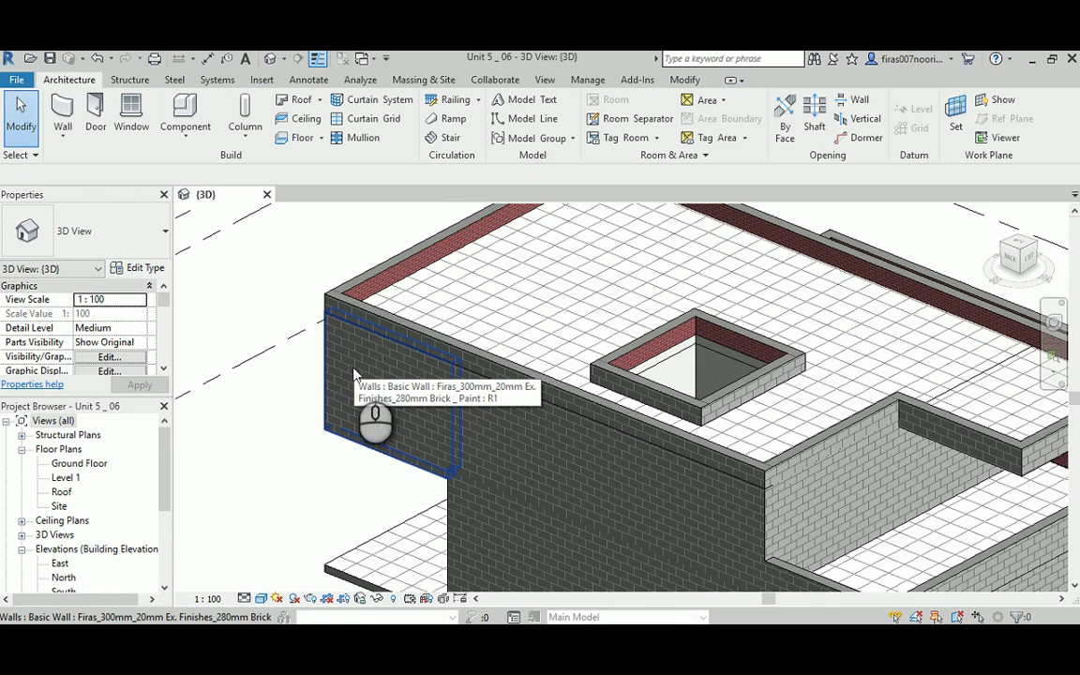
pyautogui.scroll(-2, 161, 460)
# - Open the Section 1 view and set its detail level to Fine
pyautogui.doubleClick(71, 549)
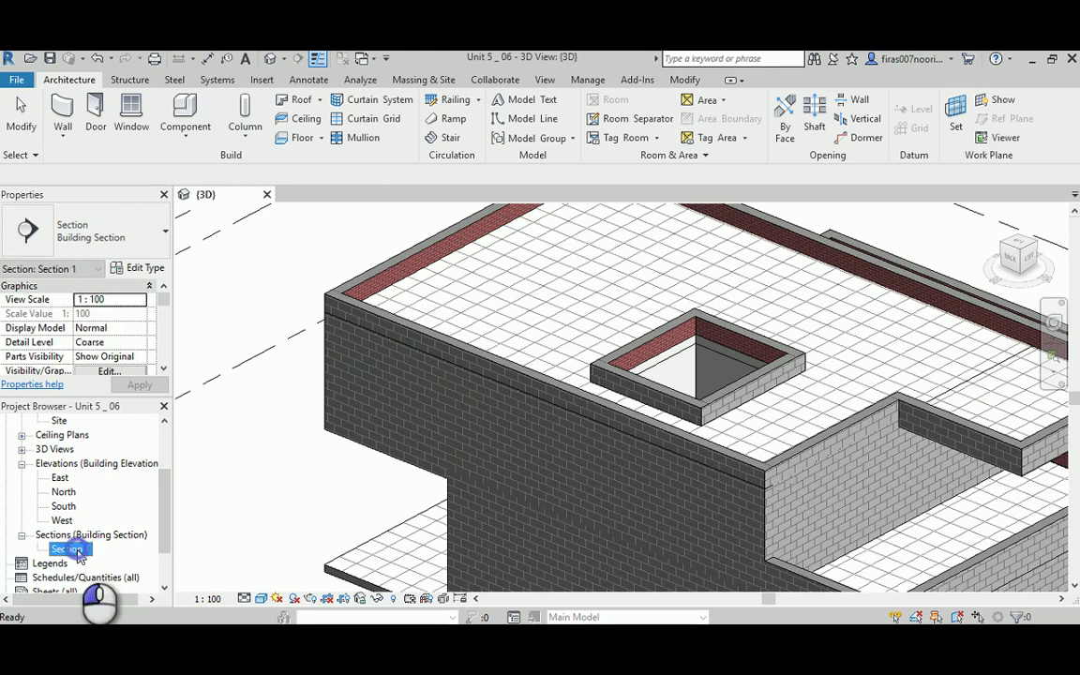
pyautogui.scroll(5, 812, 350)
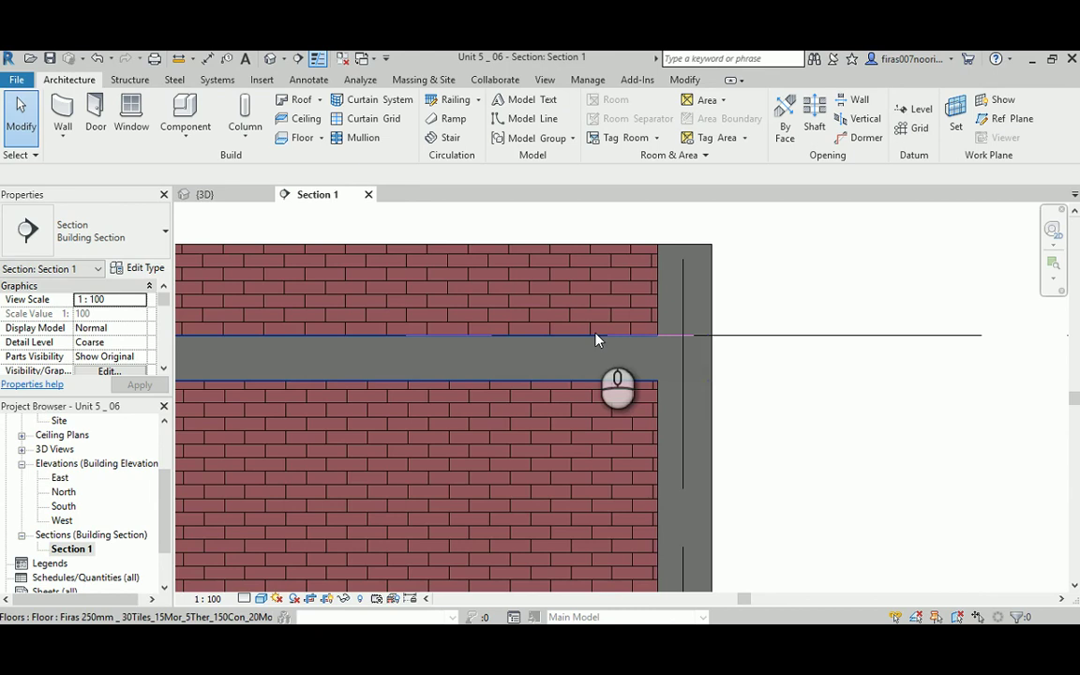
pyautogui.click(601, 379)
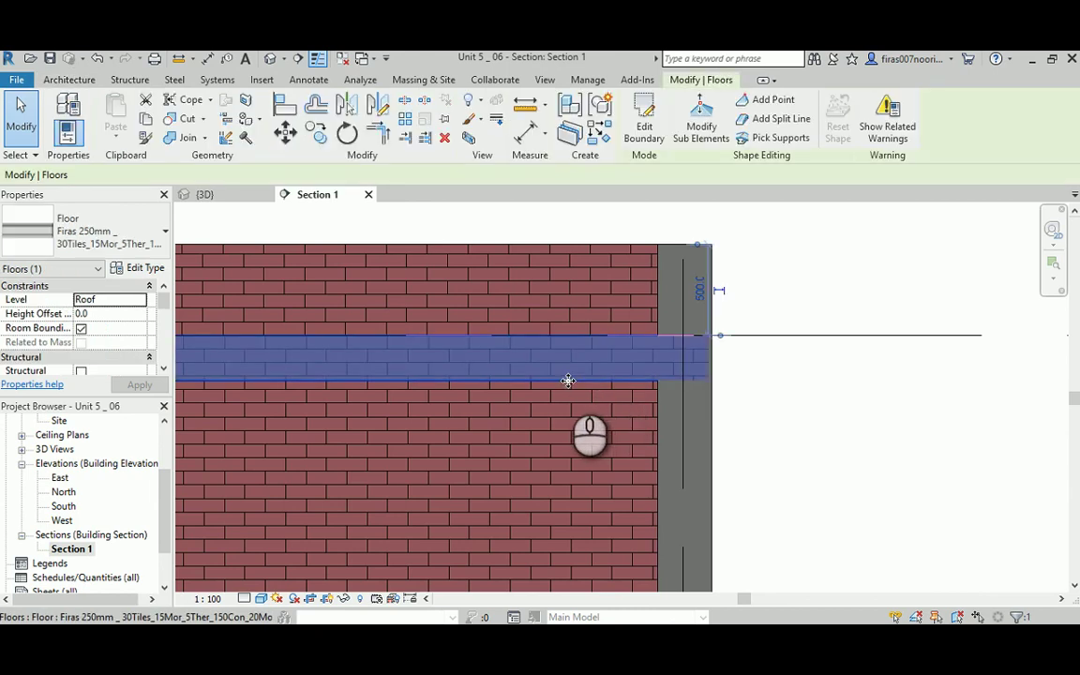
pyautogui.scroll(1, 719, 369)
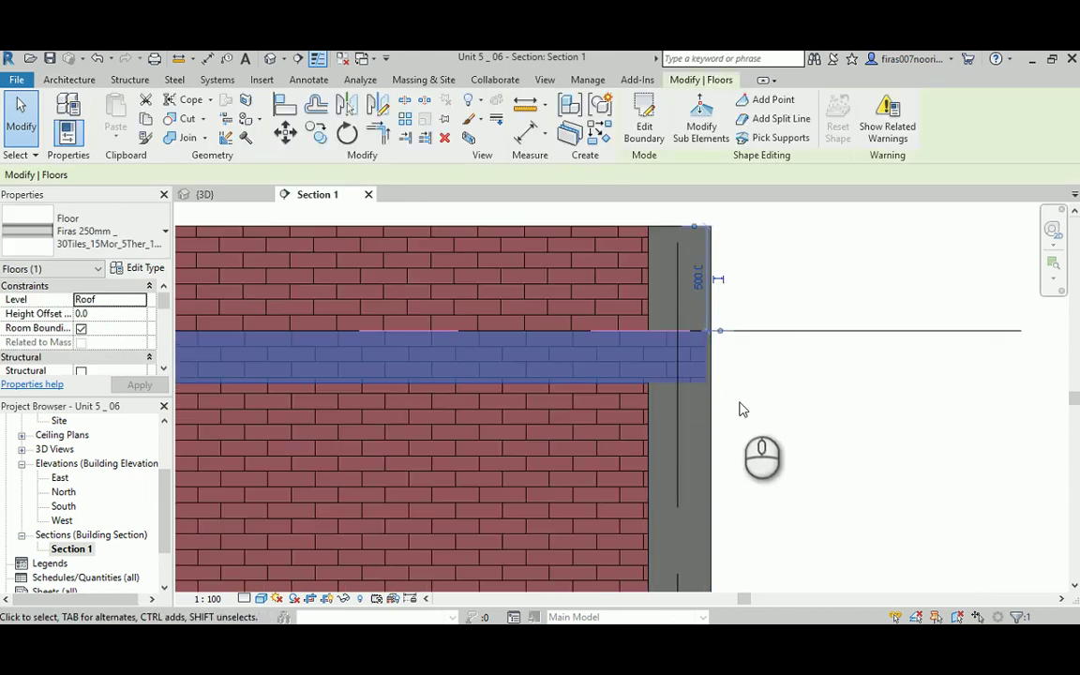
pyautogui.click(726, 405)
pyautogui.click(702, 410)
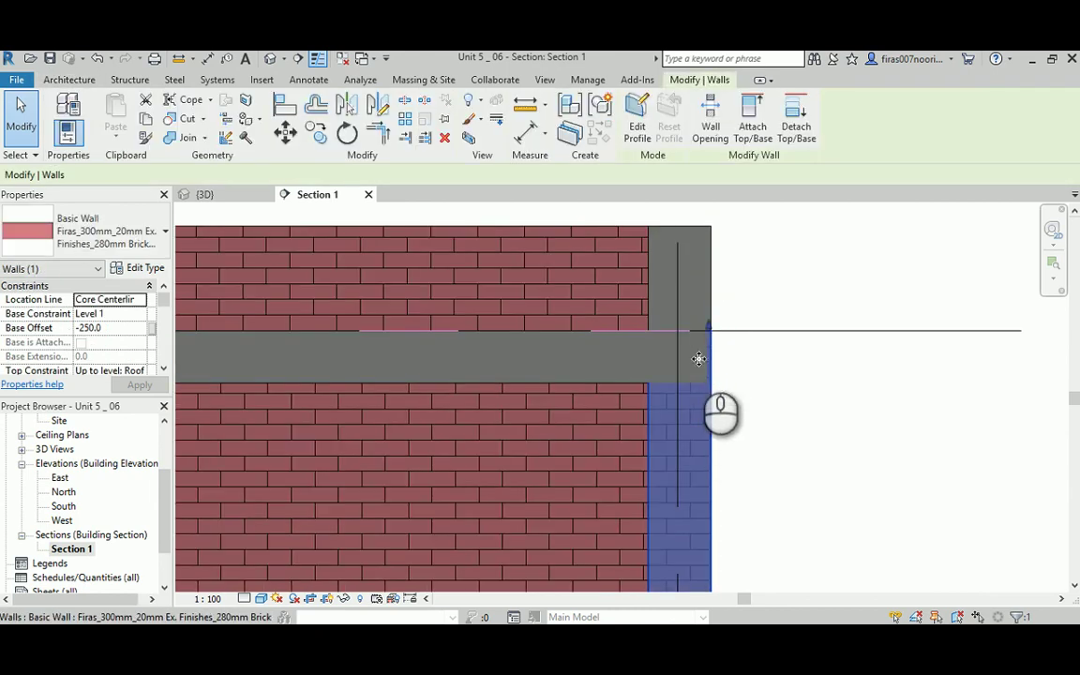
pyautogui.click(755, 359)
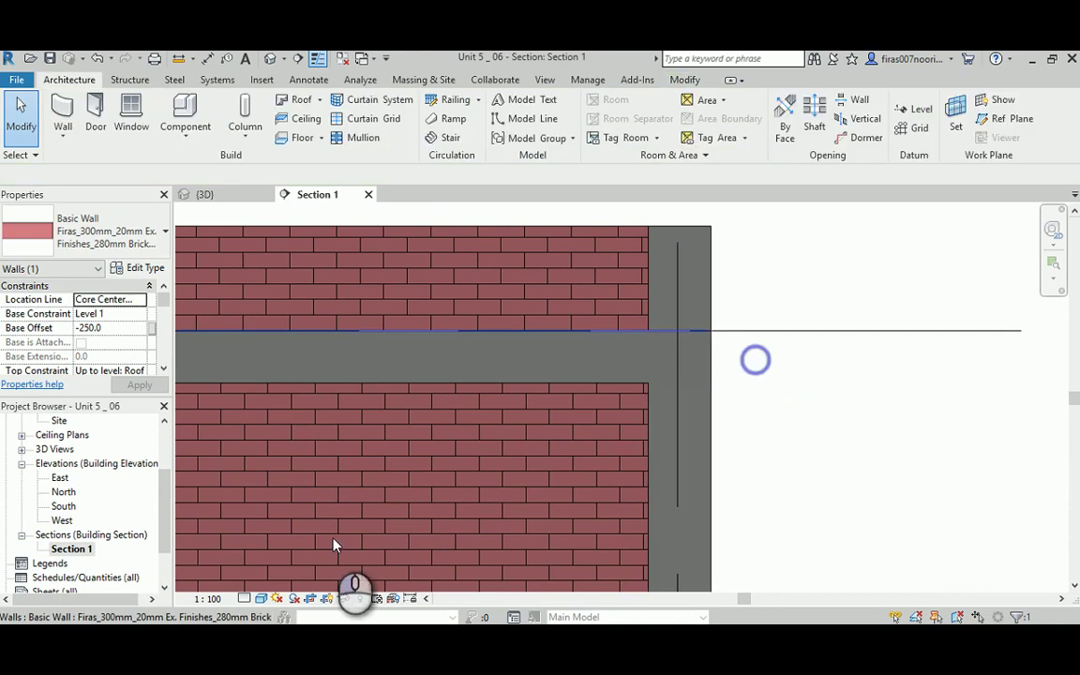
pyautogui.click(245, 600)
pyautogui.click(247, 581)
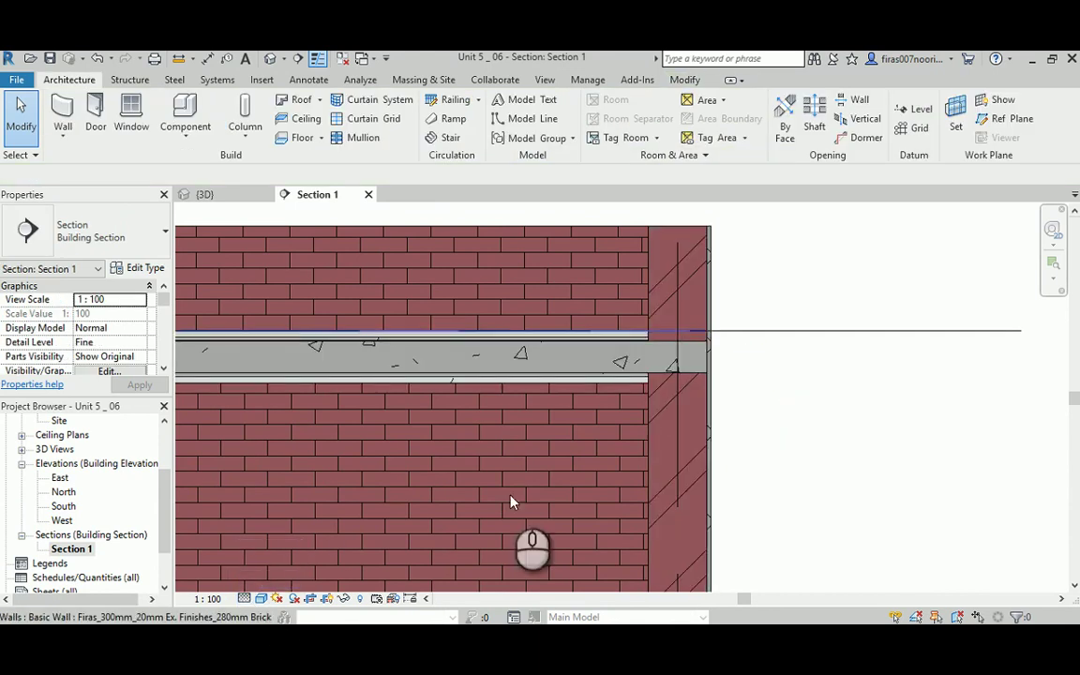
# - Join the roof floor's geometry with the exterior wall at the left end of the section
pyautogui.scroll(-2, 677, 378)
pyautogui.moveTo(385, 369); pyautogui.dragTo(709, 375, button='middle')
pyautogui.moveTo(365, 386); pyautogui.dragTo(684, 379, button='middle')
pyautogui.scroll(-2, 684, 379)
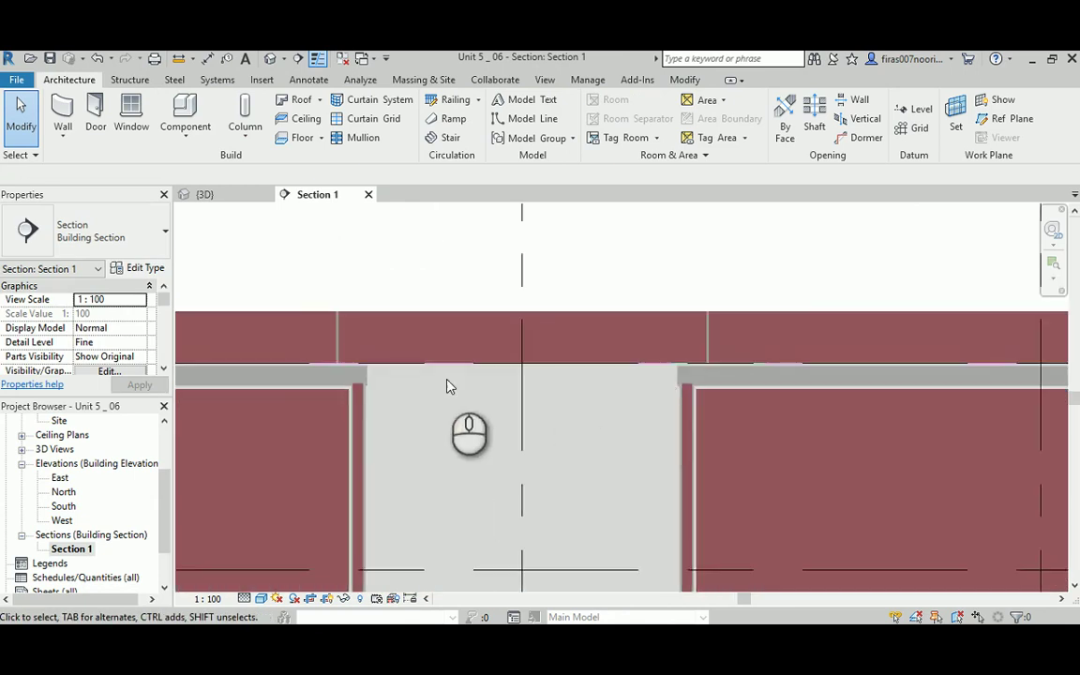
pyautogui.moveTo(293, 379); pyautogui.dragTo(728, 390, button='middle')
pyautogui.scroll(2, 442, 391)
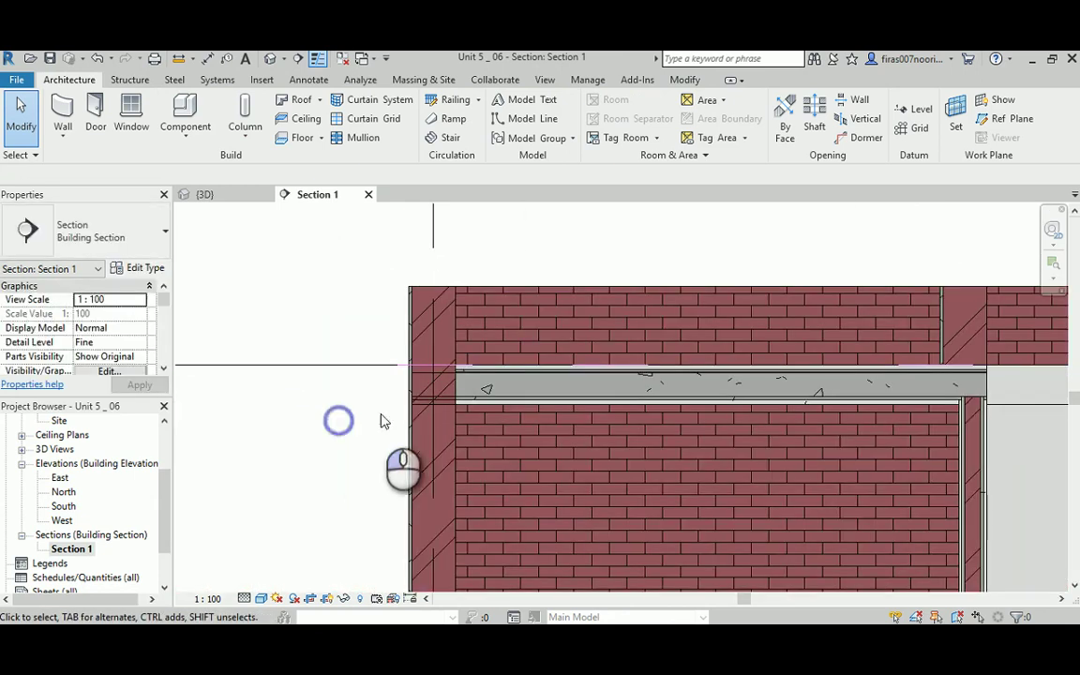
pyautogui.click(431, 426)
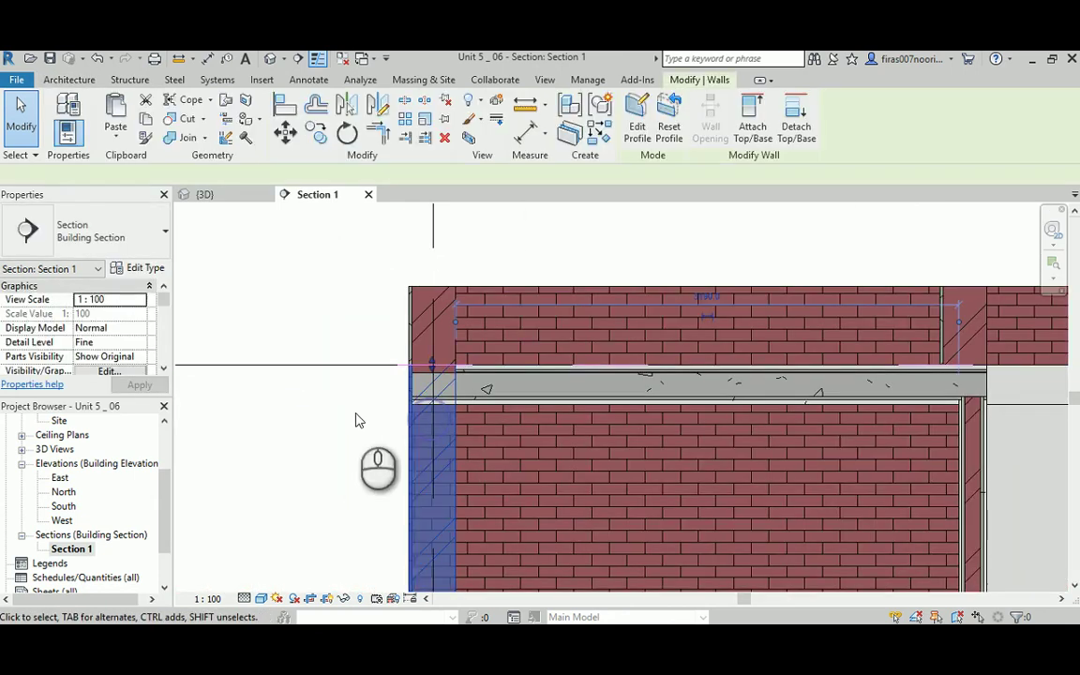
pyautogui.click(357, 414)
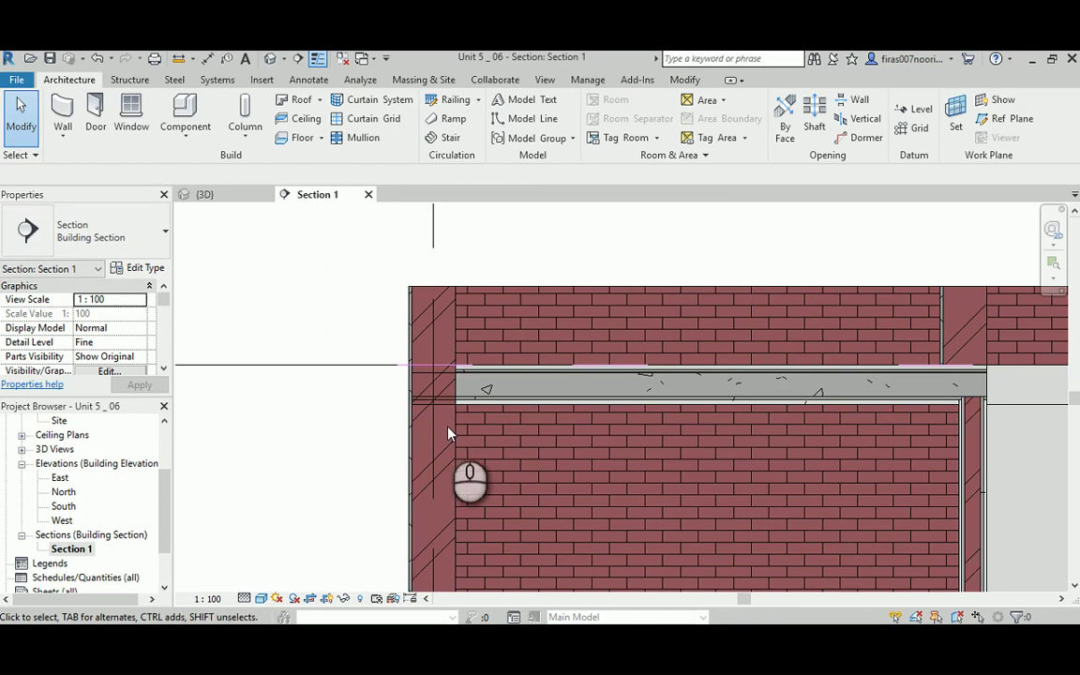
pyautogui.click(470, 402)
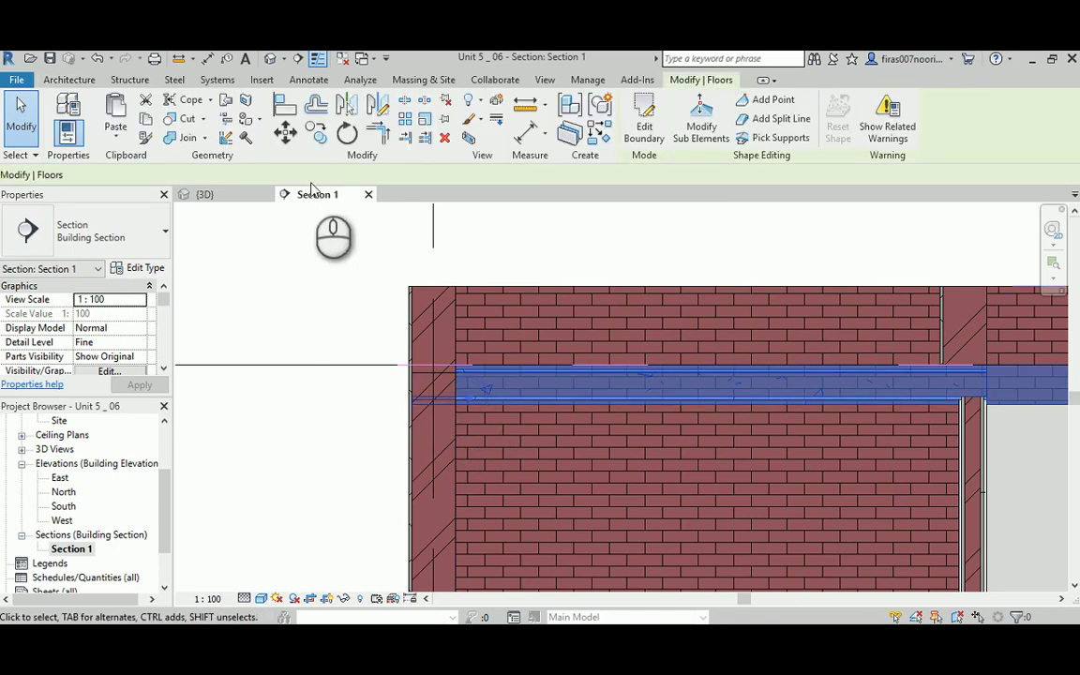
pyautogui.click(182, 140)
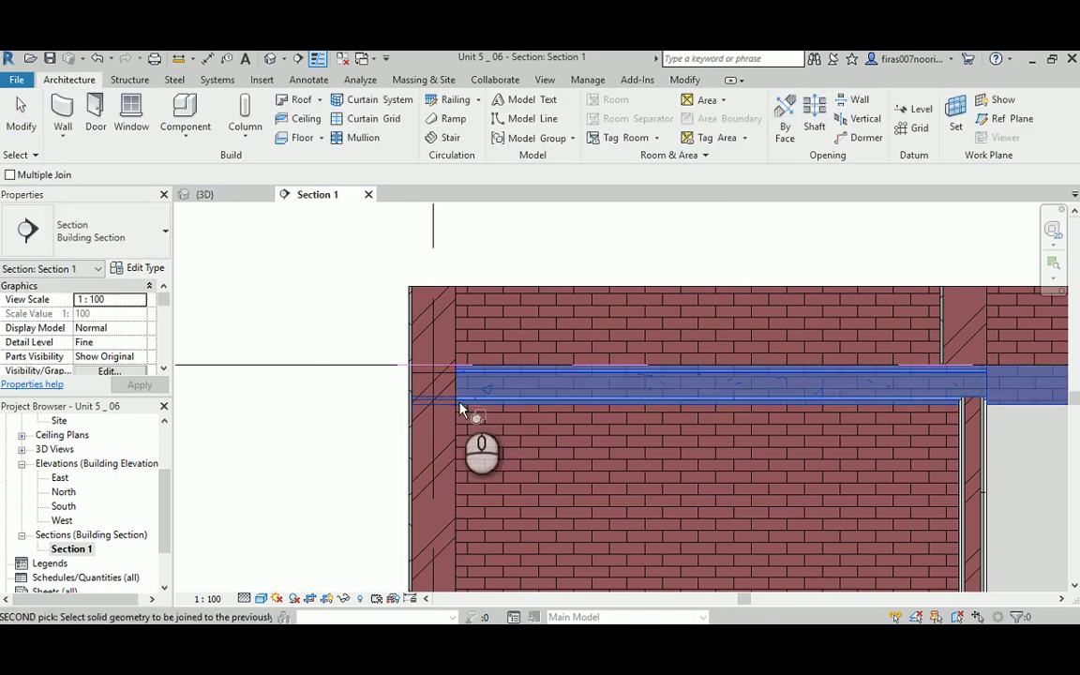
pyautogui.rightClick(324, 436)
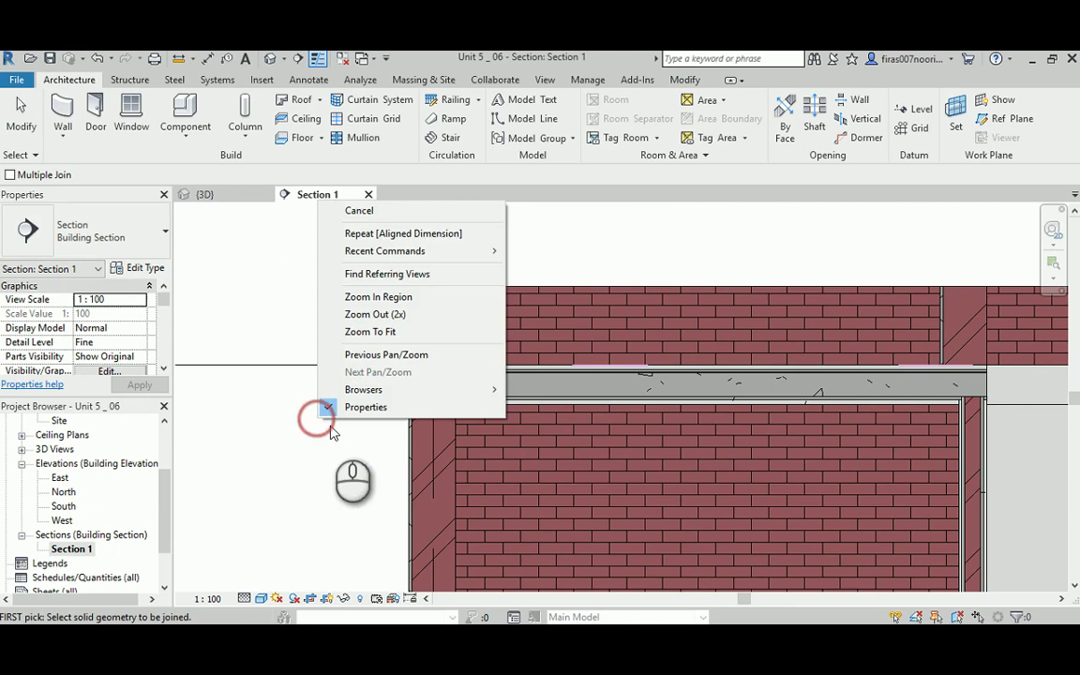
pyautogui.click(373, 214)
pyautogui.rightClick(322, 266)
pyautogui.click(322, 262)
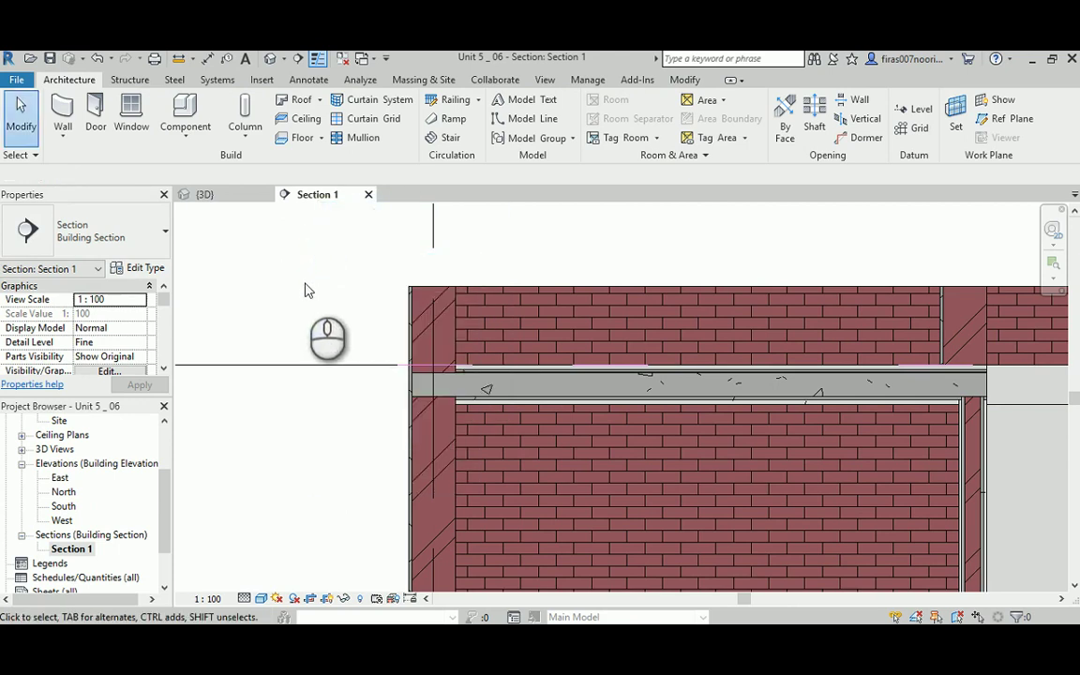
# - Change the section's visual style to an unshaded, lines-only display and examine the joint between roof floor and exterior wall
pyautogui.scroll(1, 304, 291)
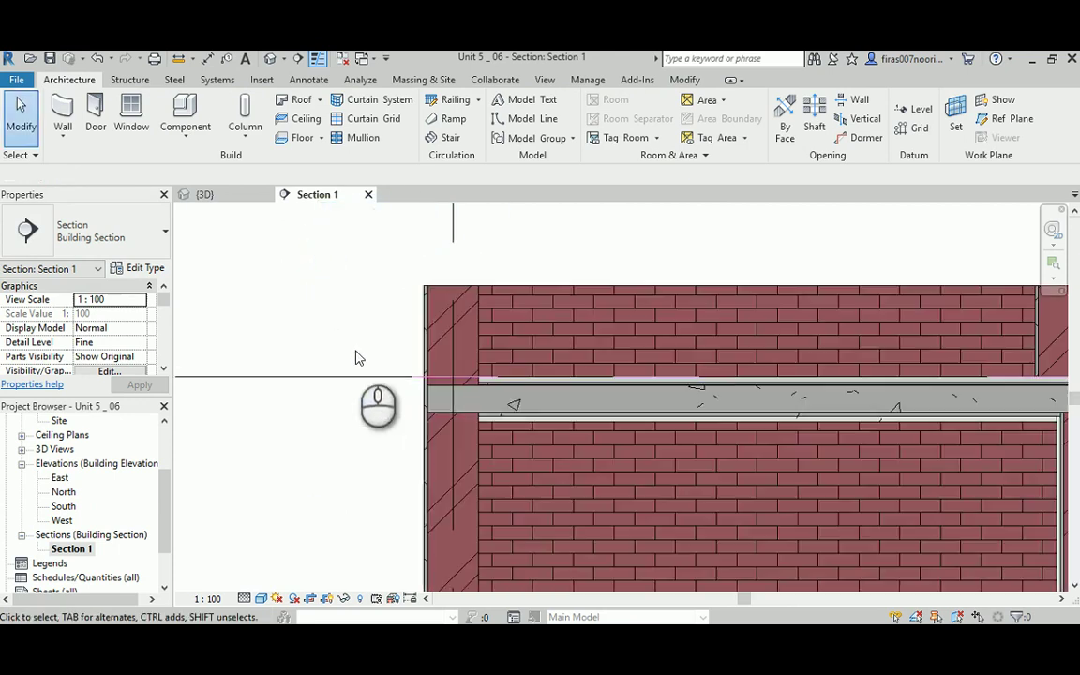
pyautogui.click(260, 601)
pyautogui.click(270, 516)
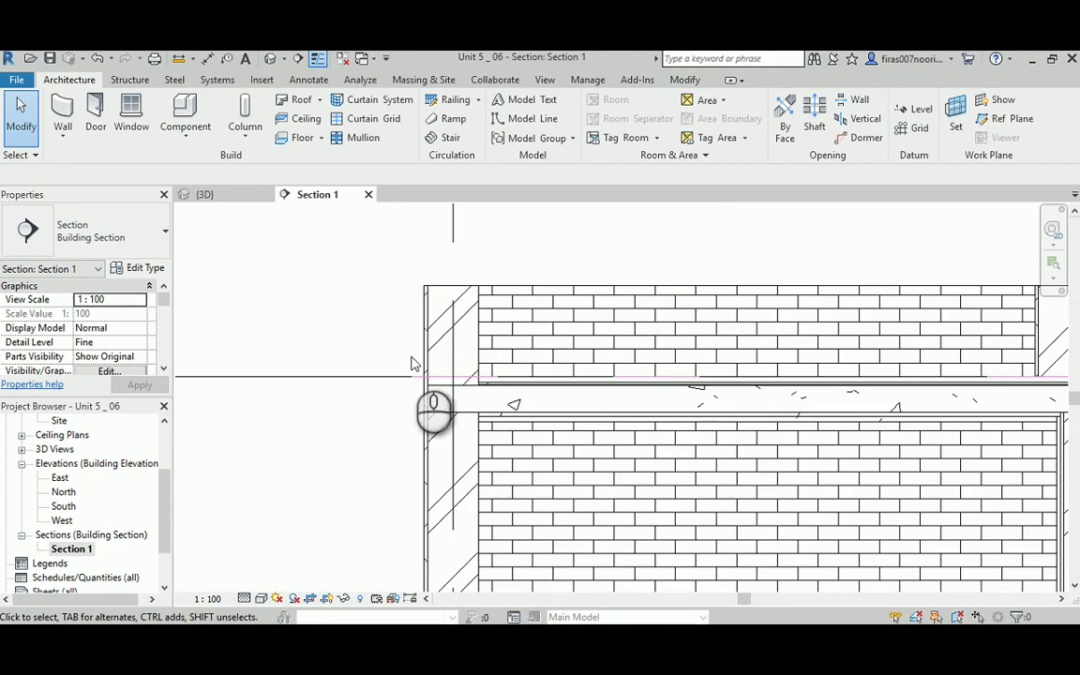
pyautogui.scroll(2, 465, 430)
pyautogui.moveTo(268, 297); pyautogui.dragTo(258, 340, button='middle')
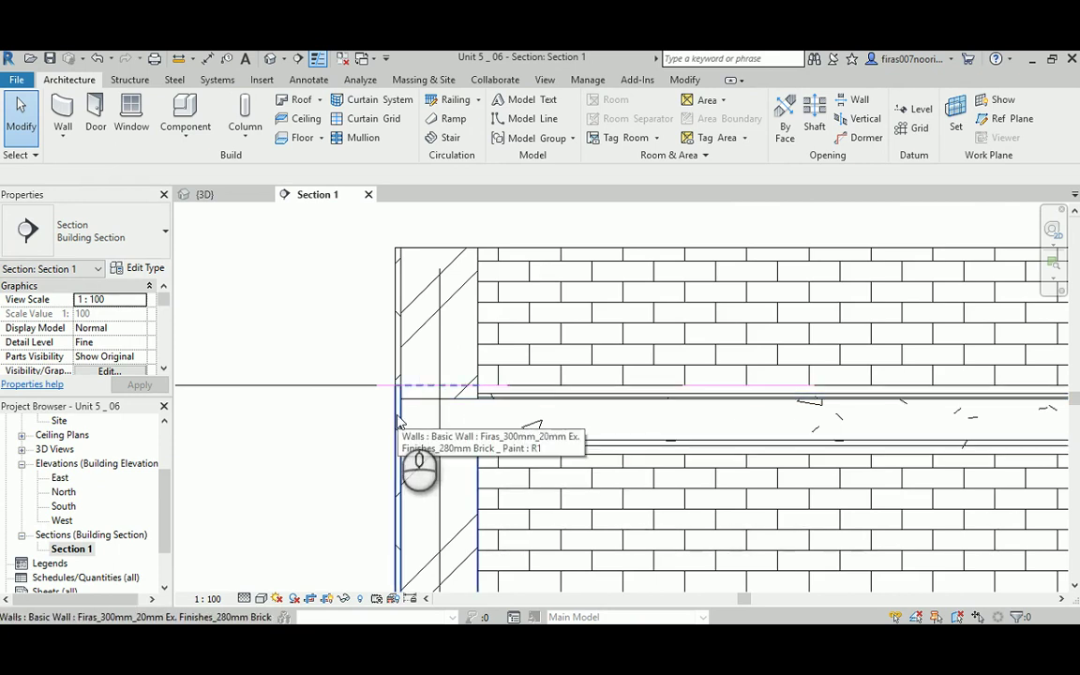
pyautogui.scroll(-4, 397, 345)
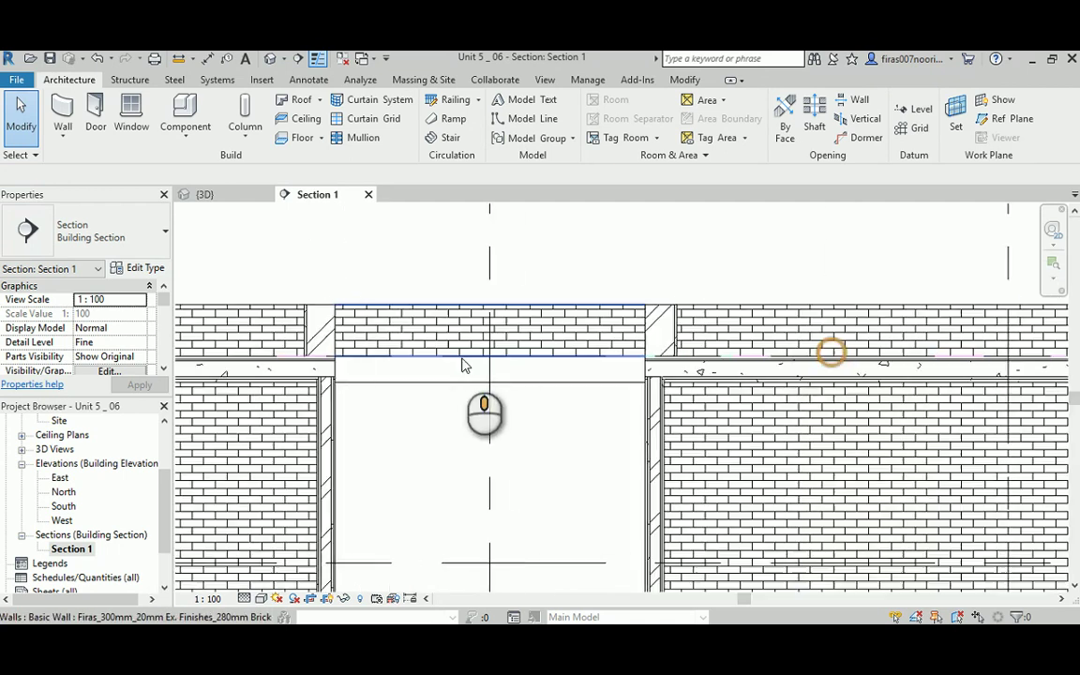
# - Join the Level 1 floor's geometry with the upper exterior wall at the right end of the section
pyautogui.scroll(3, 900, 379)
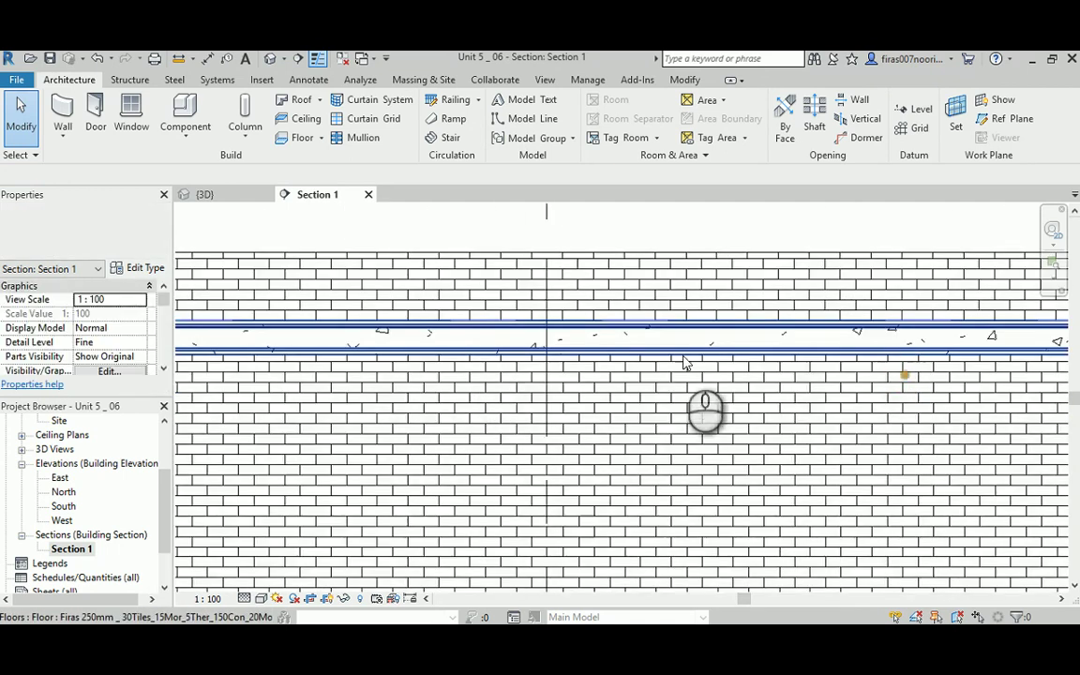
pyautogui.moveTo(683, 356); pyautogui.dragTo(509, 340, button='middle')
pyautogui.scroll(3, 712, 351)
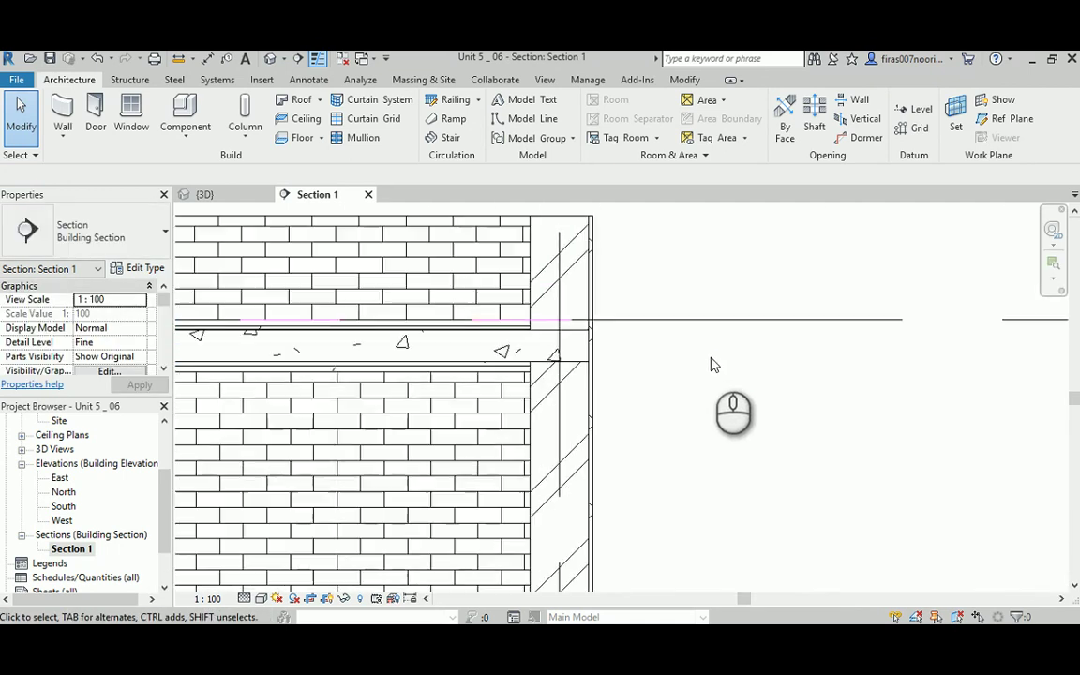
pyautogui.scroll(3, 694, 394)
pyautogui.scroll(-3, 685, 436)
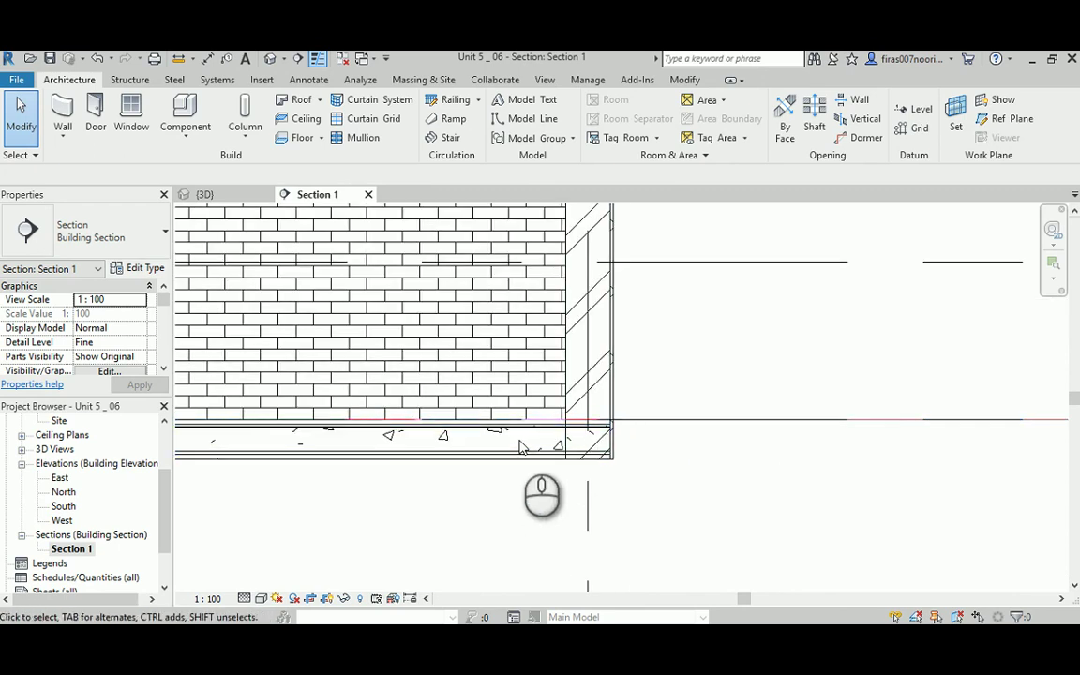
pyautogui.click(614, 387)
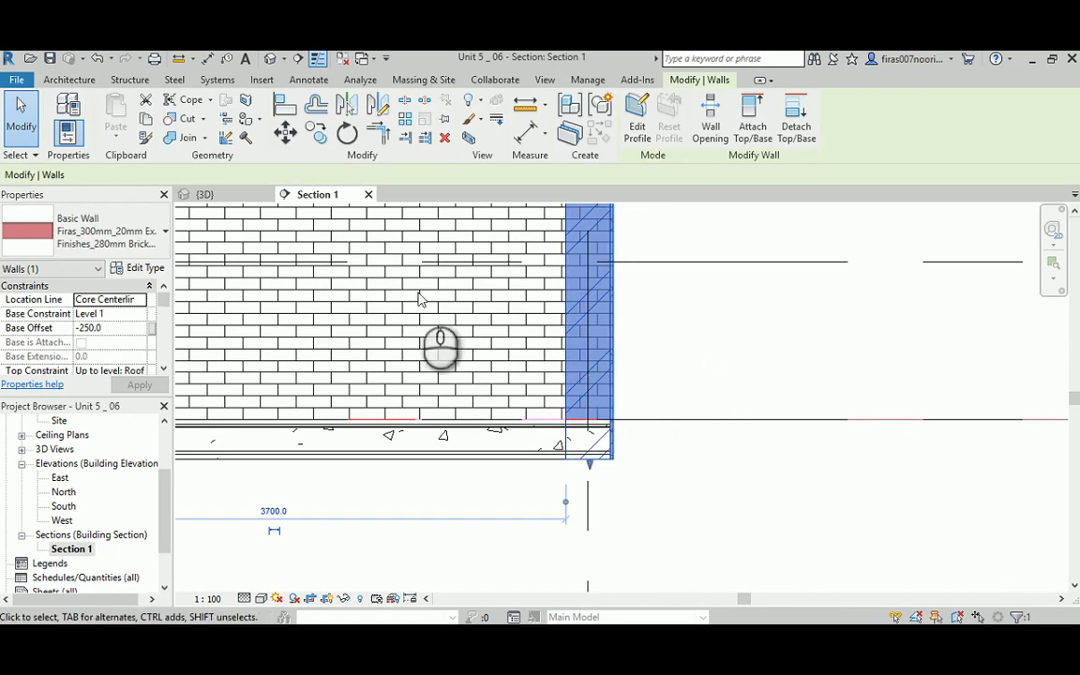
pyautogui.click(170, 138)
pyautogui.click(607, 363)
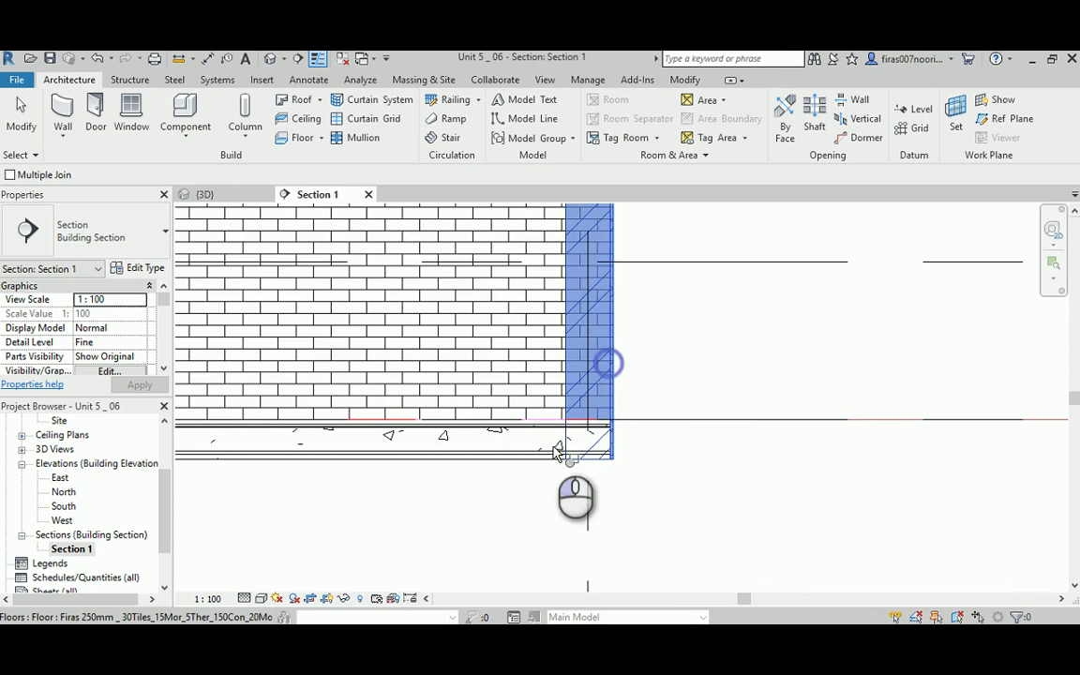
pyautogui.click(553, 452)
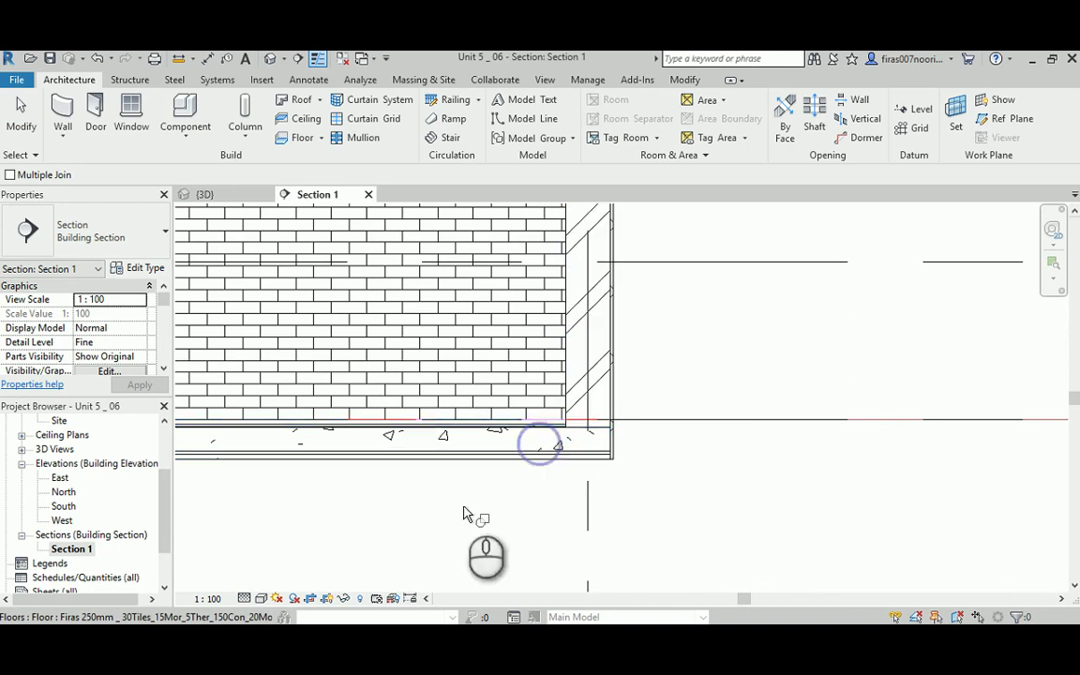
pyautogui.rightClick(679, 497)
pyautogui.click(741, 272)
pyautogui.rightClick(704, 330)
pyautogui.click(732, 336)
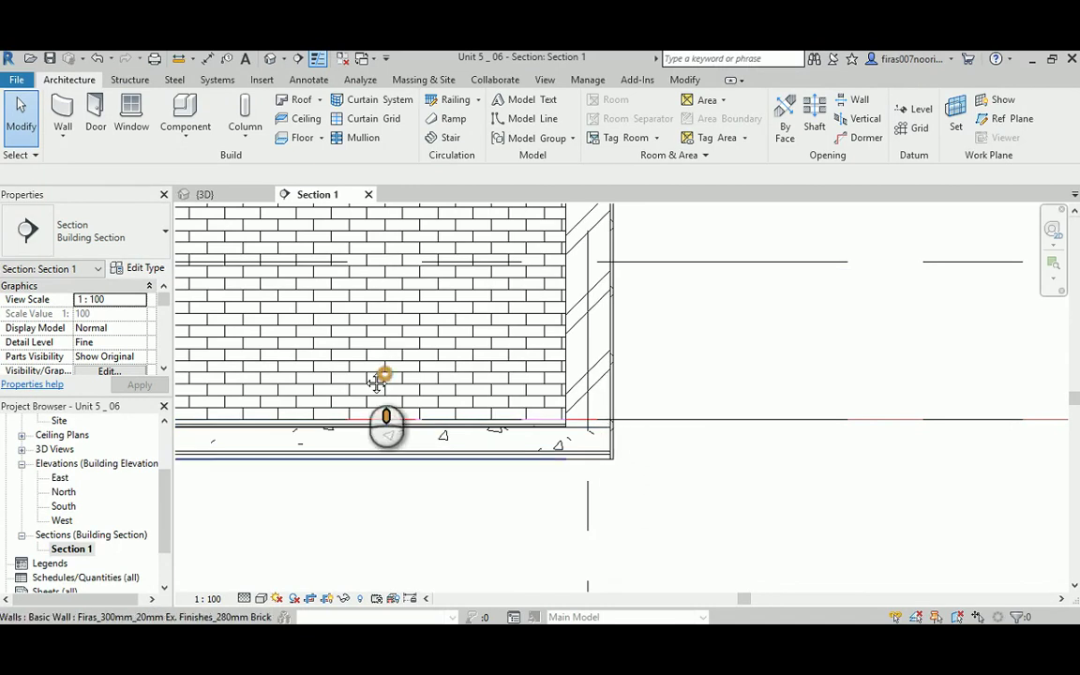
# - Attach the top of the ground-floor exterior wall beneath the right-hand overhang to the Level 1 floor
pyautogui.moveTo(382, 378); pyautogui.dragTo(632, 316, button='middle')
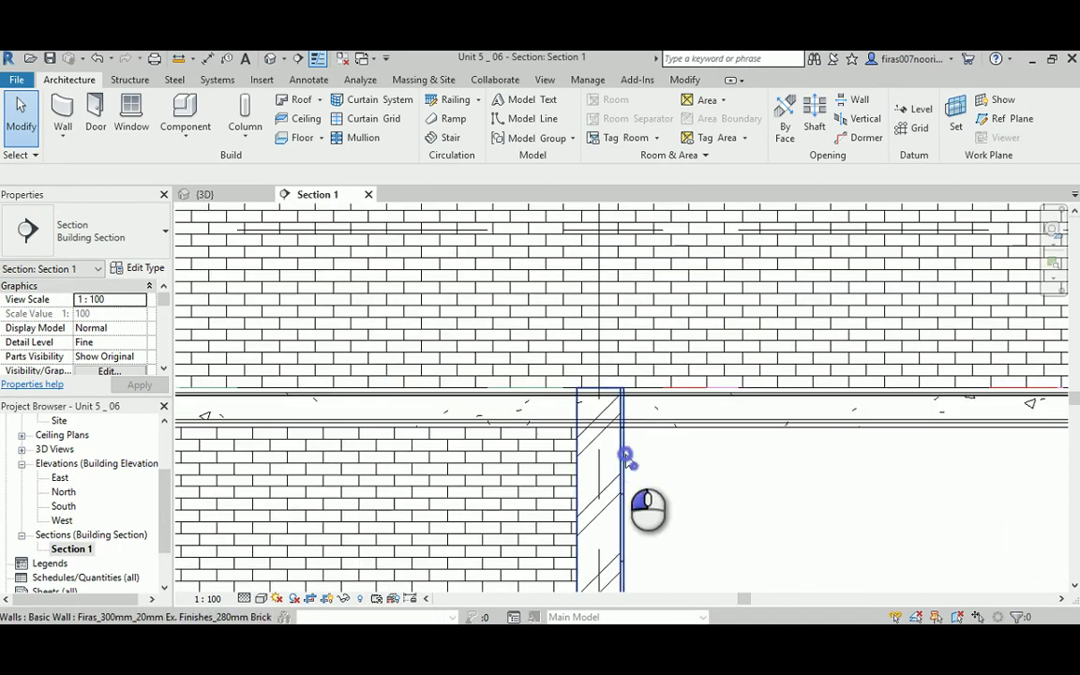
pyautogui.click(621, 451)
pyautogui.moveTo(666, 479); pyautogui.dragTo(567, 353, button='middle')
pyautogui.scroll(-5, 561, 353)
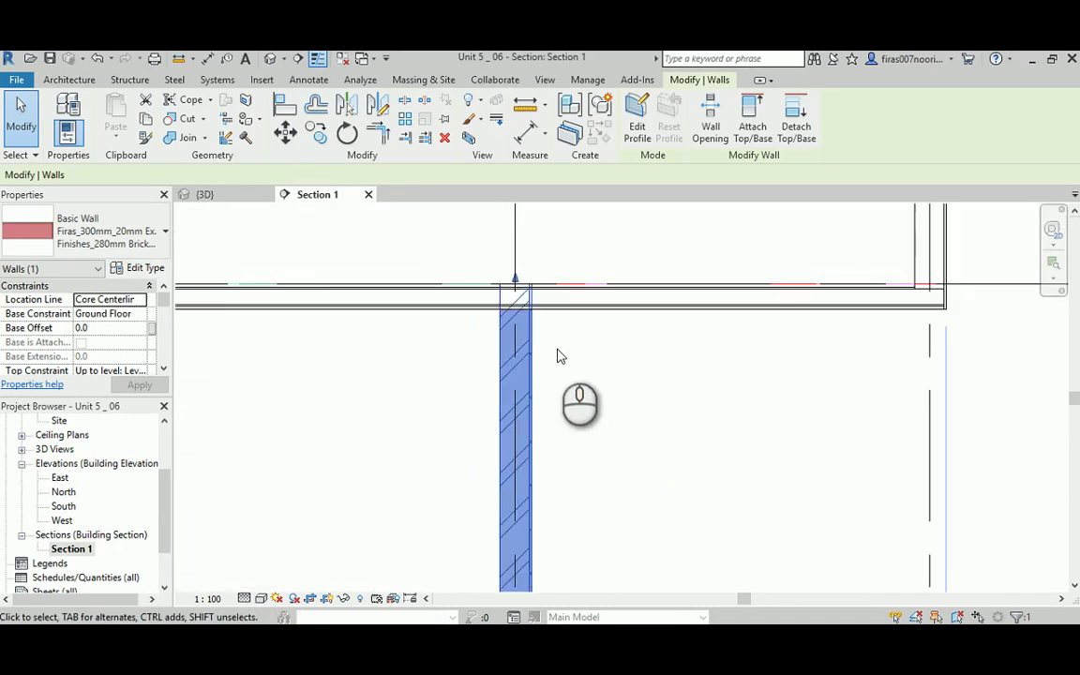
pyautogui.scroll(2, 557, 345)
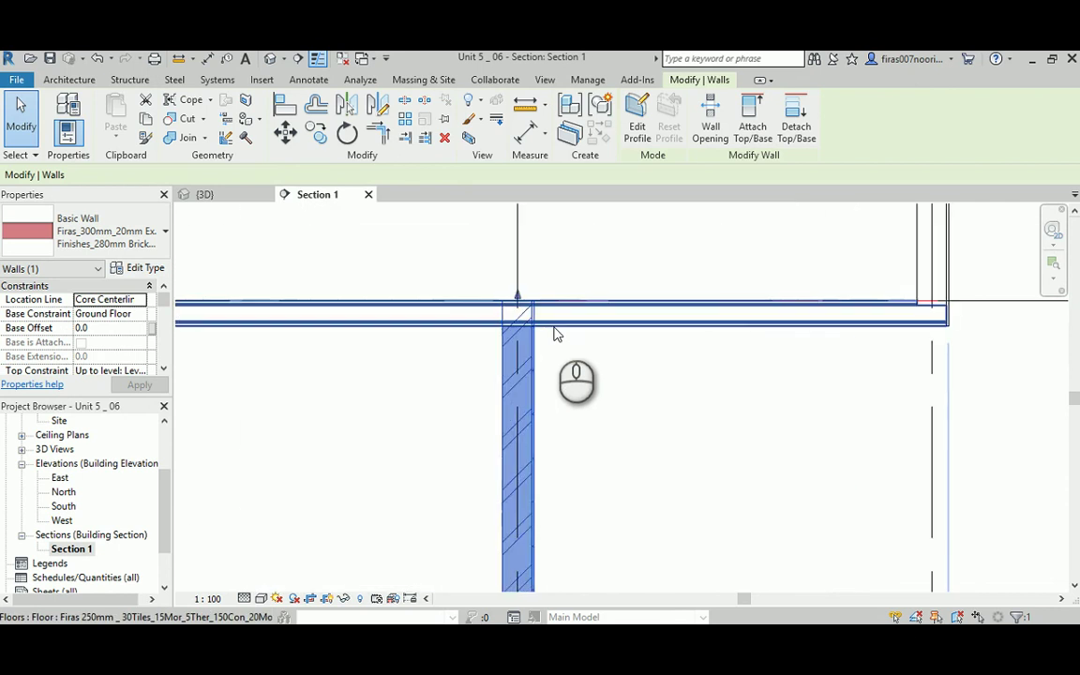
pyautogui.click(571, 366)
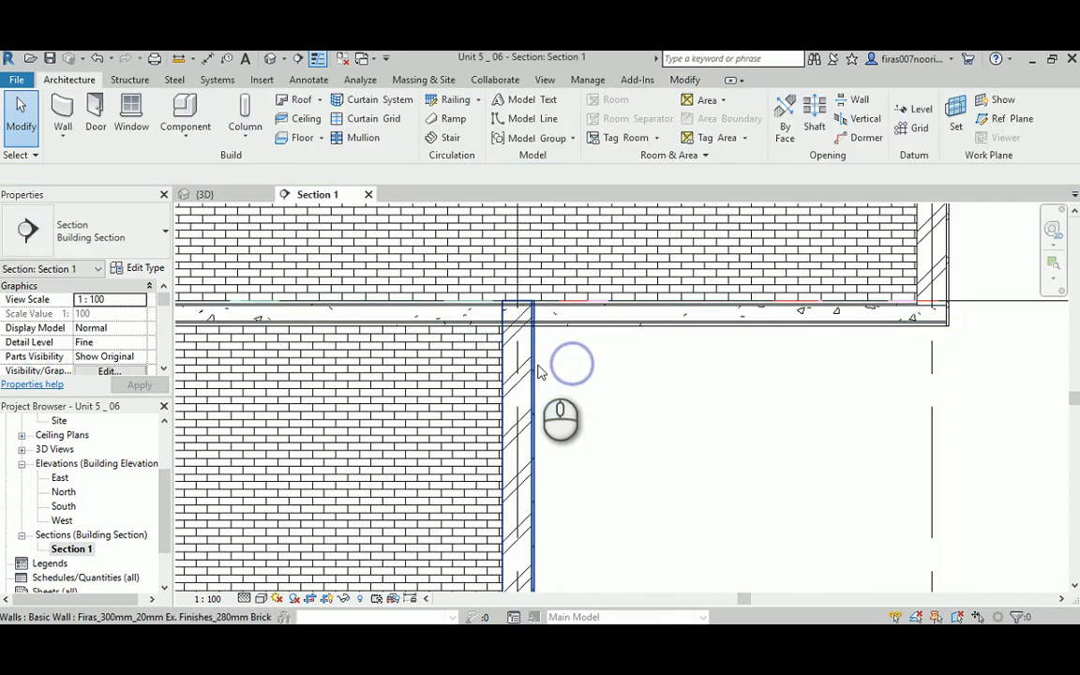
pyautogui.click(533, 364)
pyautogui.click(751, 117)
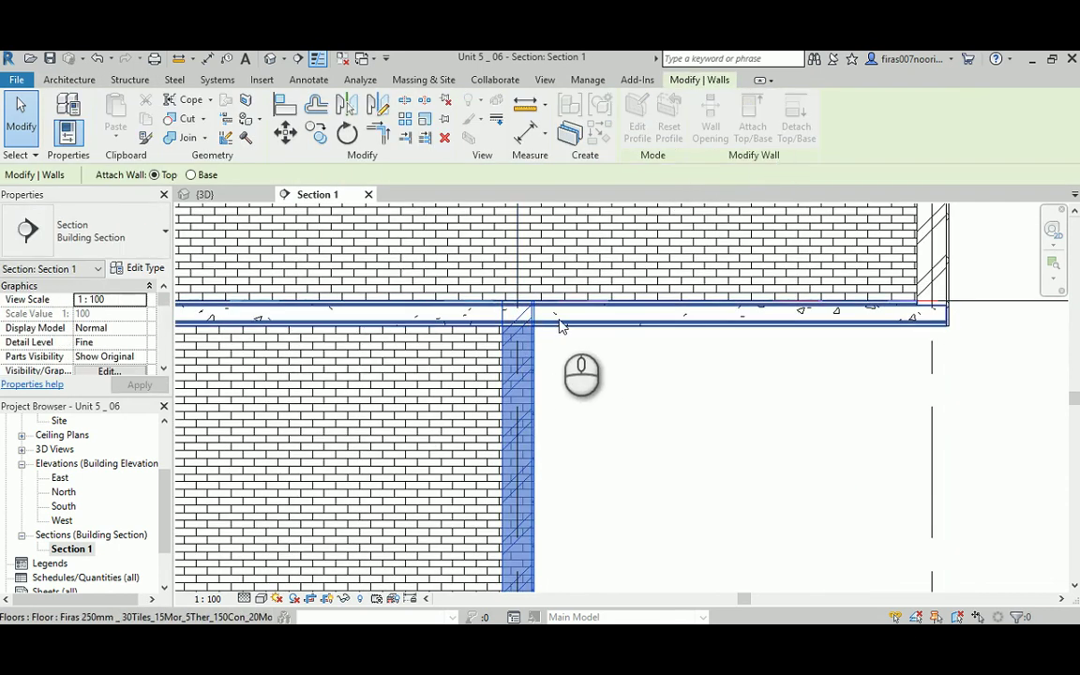
pyautogui.click(562, 318)
pyautogui.click(575, 359)
# - Join the Level 1 floor slab's geometry with the exterior wall at the left end of the section
pyautogui.moveTo(323, 308); pyautogui.dragTo(763, 320, button='middle')
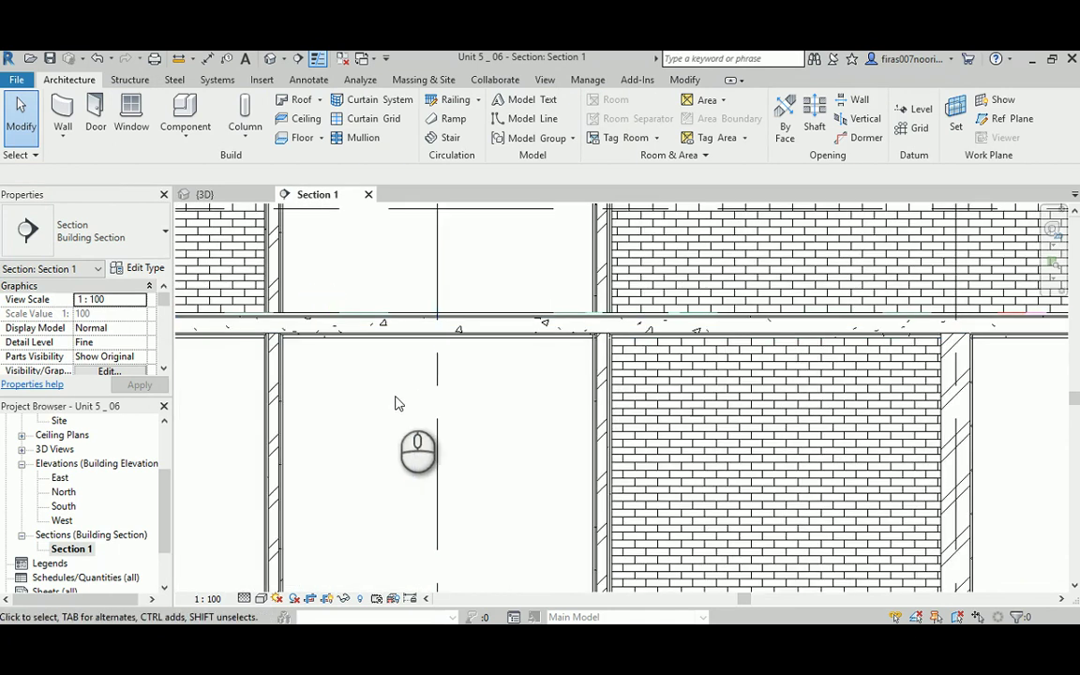
pyautogui.moveTo(380, 400); pyautogui.dragTo(661, 399, button='middle')
pyautogui.moveTo(393, 381); pyautogui.dragTo(734, 383, button='middle')
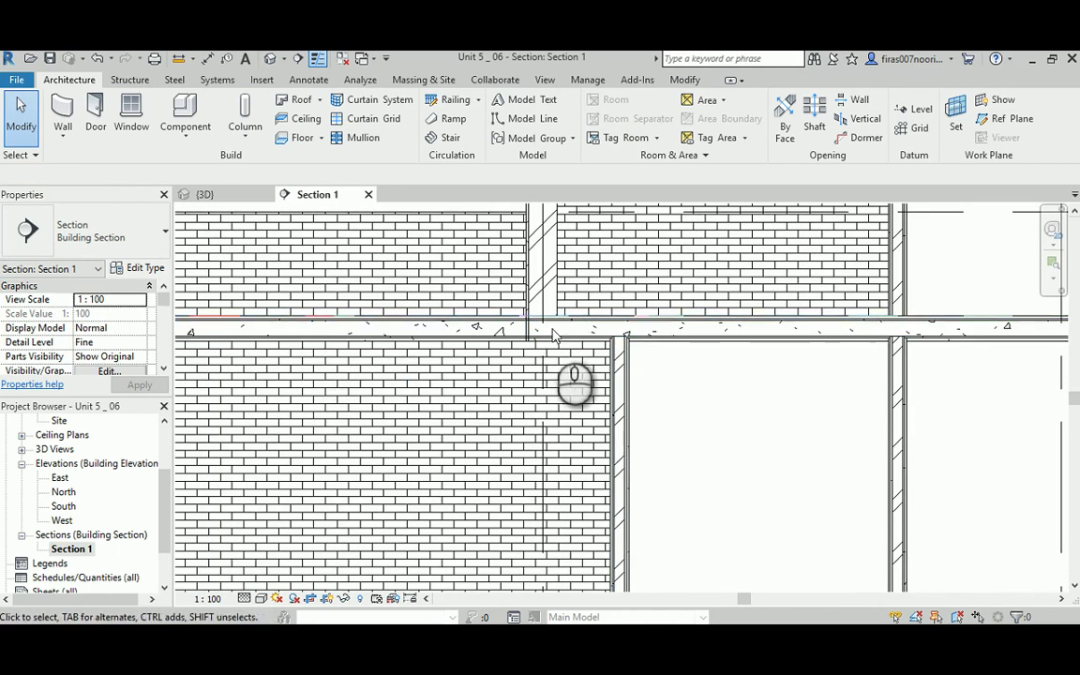
pyautogui.scroll(5, 546, 333)
pyautogui.scroll(-2, 549, 458)
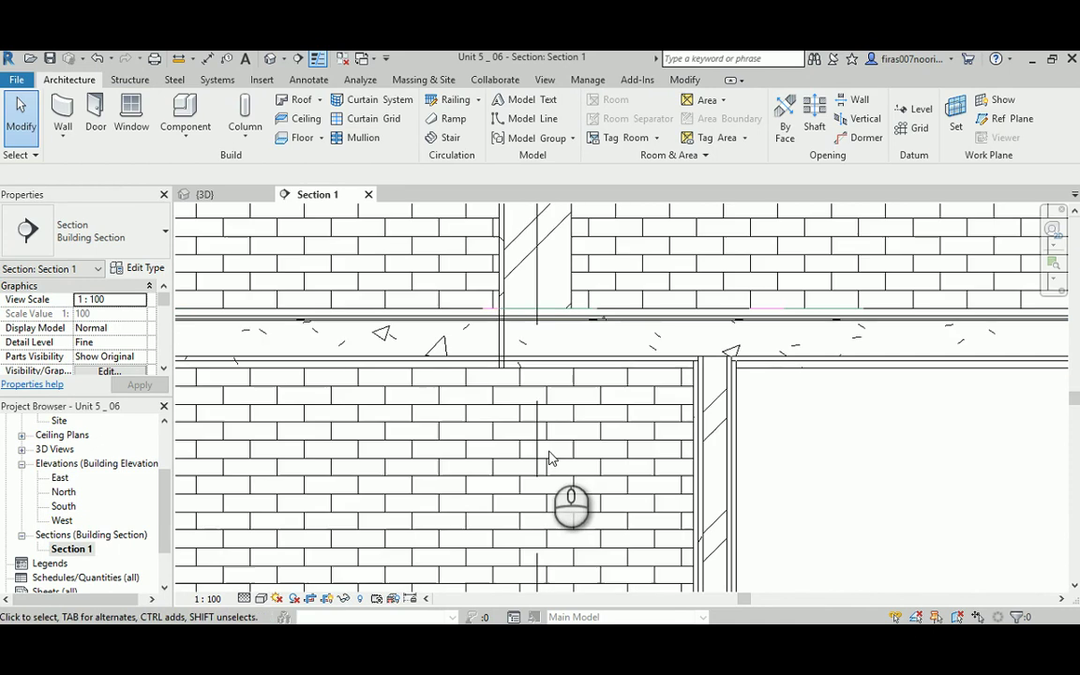
pyautogui.moveTo(314, 372); pyautogui.dragTo(474, 453, button='middle')
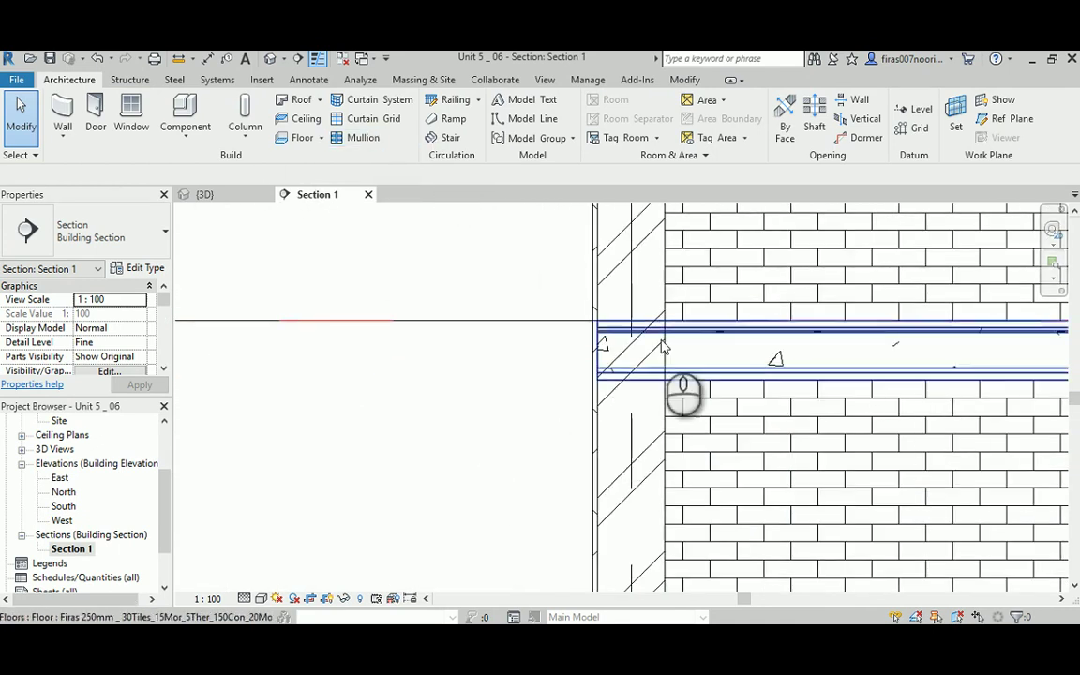
pyautogui.click(713, 336)
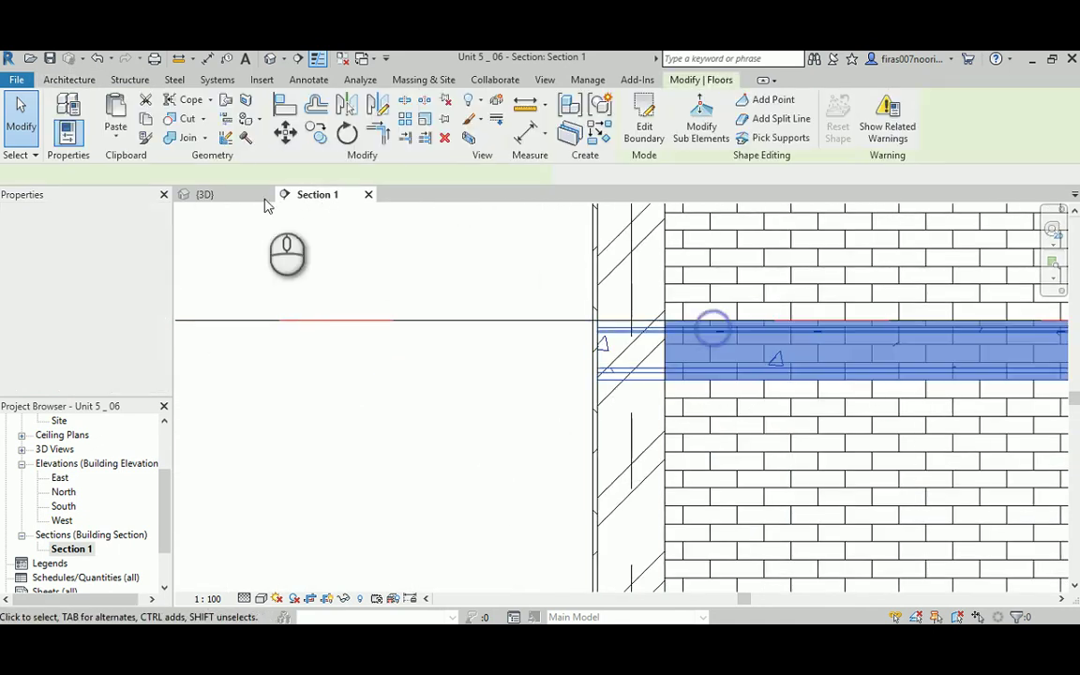
pyautogui.click(163, 139)
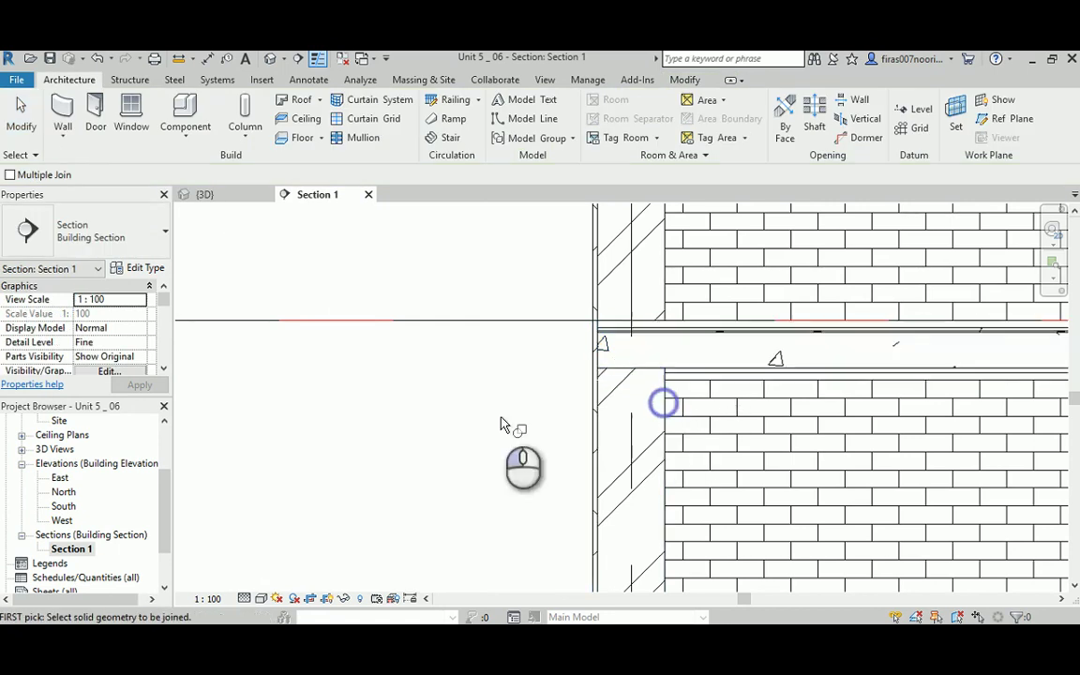
pyautogui.rightClick(437, 396)
pyautogui.click(525, 409)
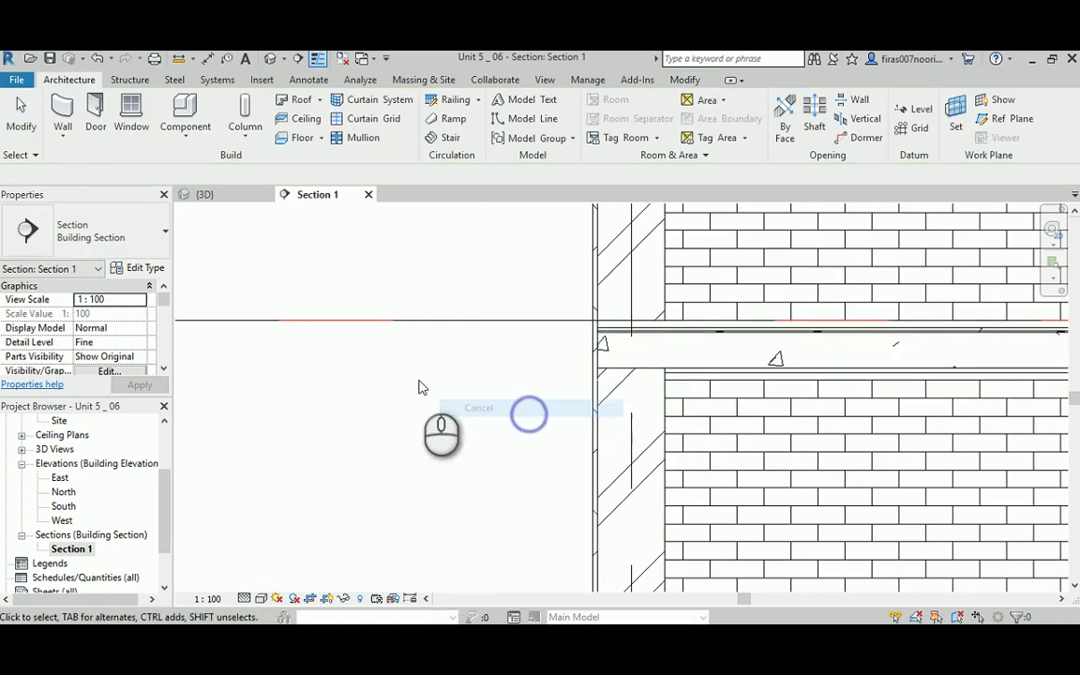
# - Examine the wall and floor joints across both storeys of the section, including the floor crossing the central void
pyautogui.scroll(-8, 413, 390)
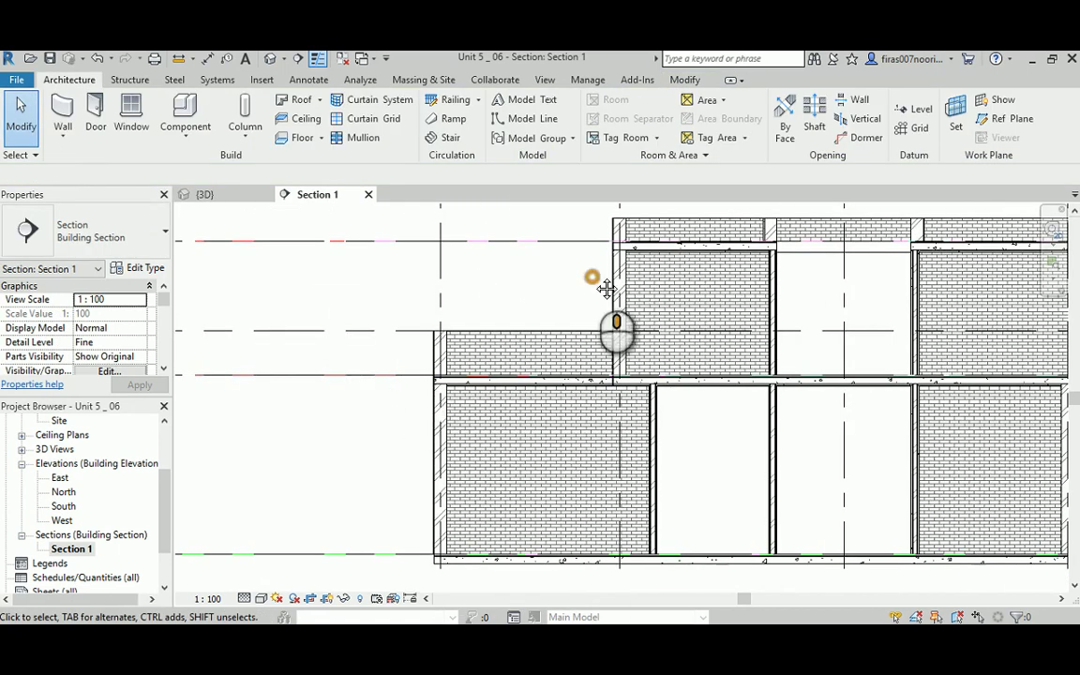
pyautogui.moveTo(605, 288); pyautogui.dragTo(434, 317, button='middle')
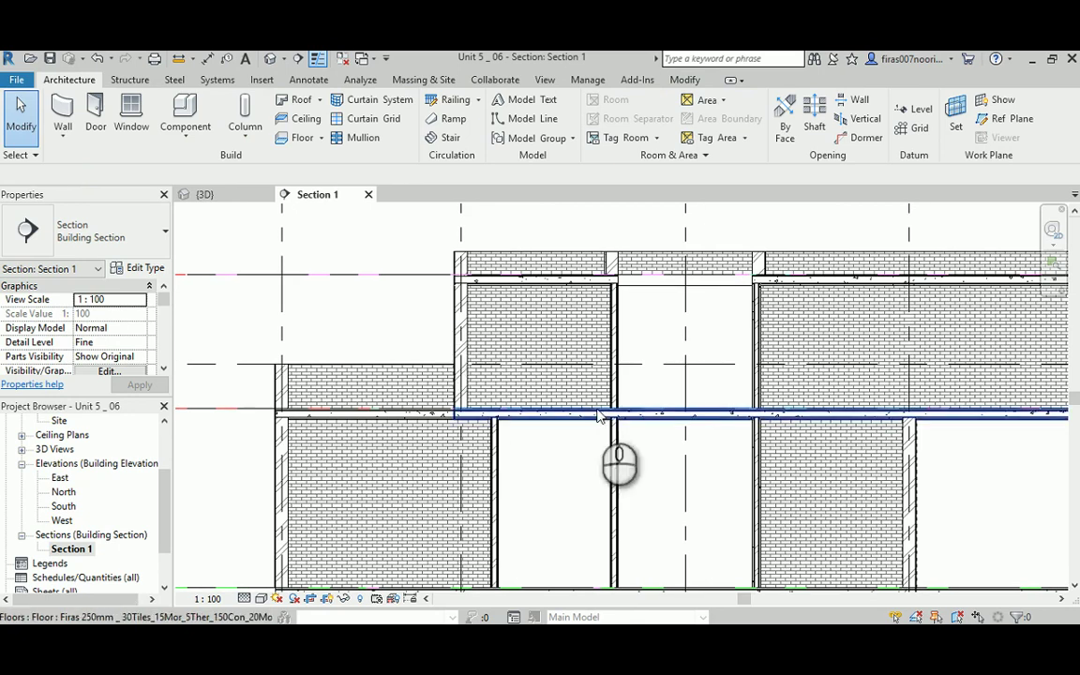
pyautogui.moveTo(964, 461); pyautogui.dragTo(810, 383, button='middle')
pyautogui.scroll(5, 800, 464)
pyautogui.scroll(-3, 806, 387)
pyautogui.moveTo(403, 388); pyautogui.dragTo(808, 312, button='middle')
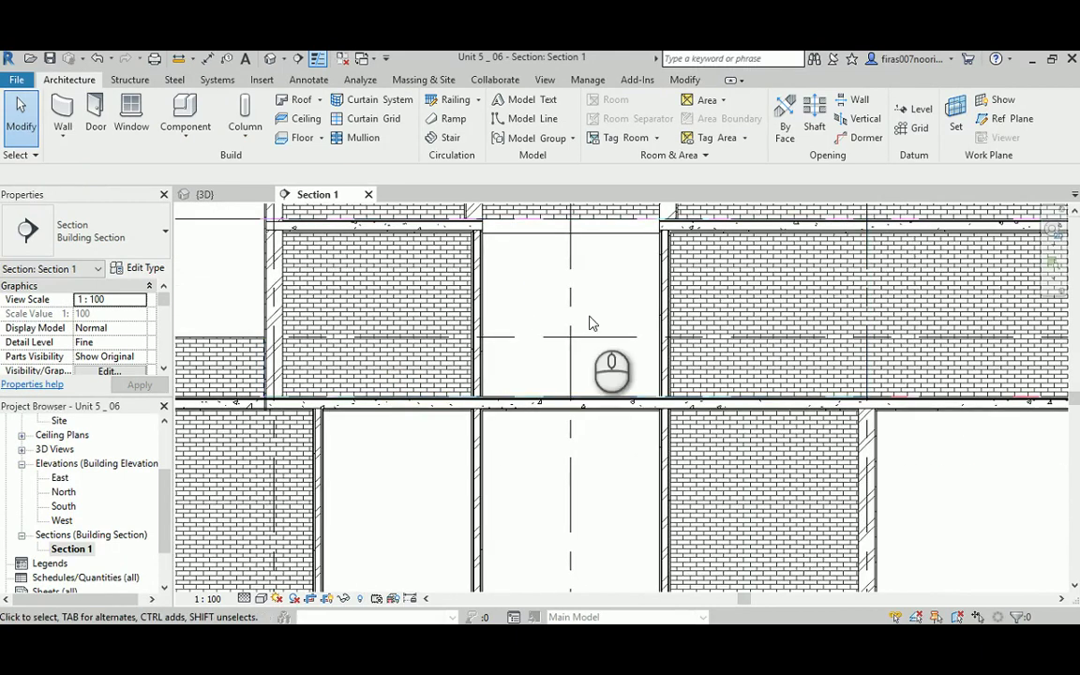
pyautogui.moveTo(557, 311); pyautogui.dragTo(580, 362, button='middle')
pyautogui.scroll(2, 513, 416)
pyautogui.moveTo(509, 304); pyautogui.dragTo(519, 379, button='middle')
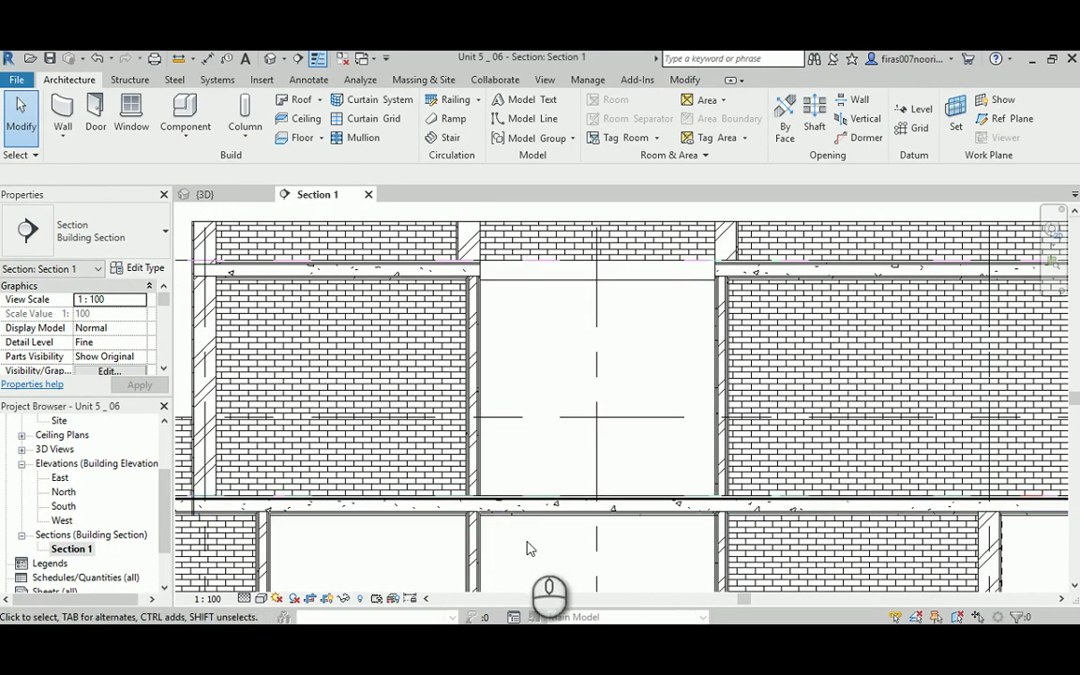
# - Start editing the boundary of the Level 1 floor that crosses the void and open the Level 1 floor plan
pyautogui.scroll(2, 527, 549)
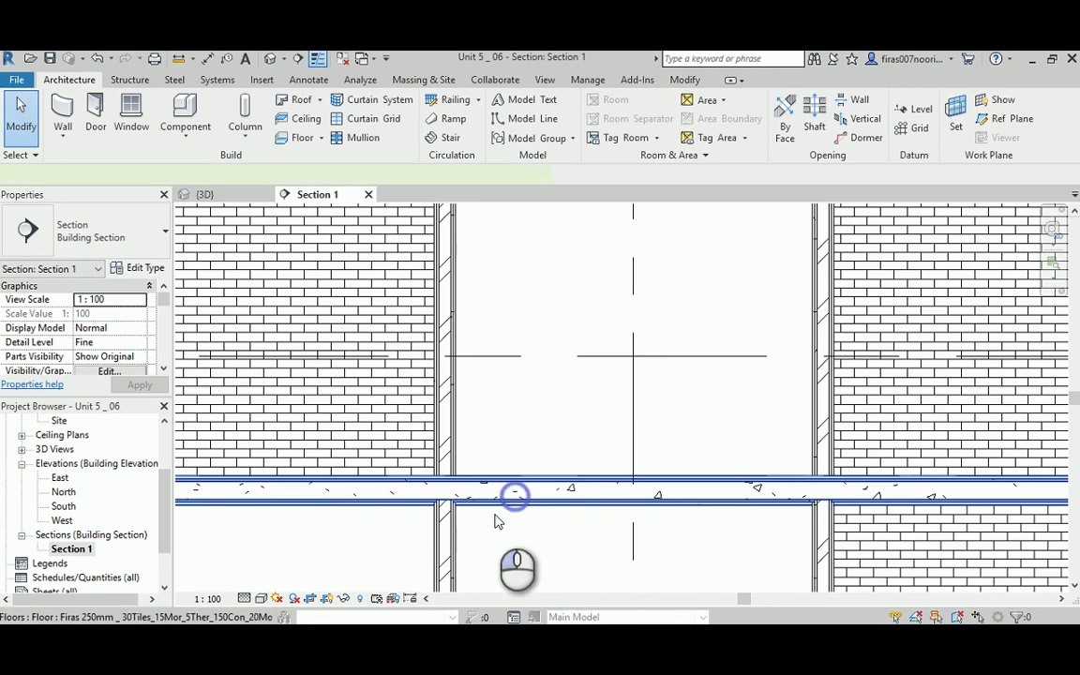
pyautogui.click(505, 493)
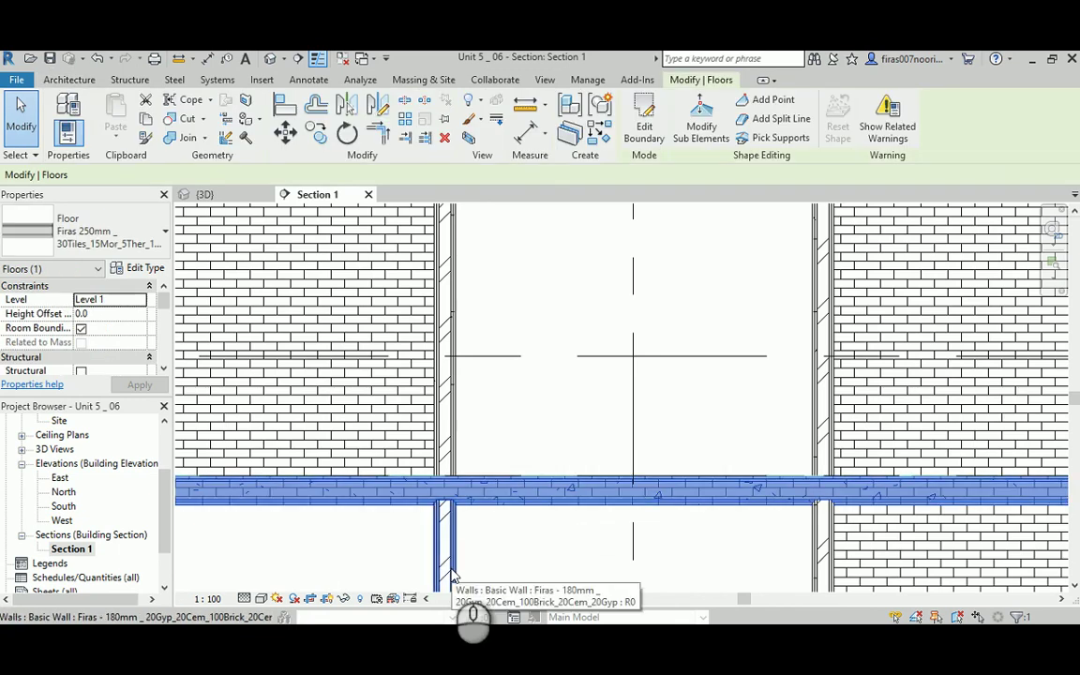
pyautogui.click(645, 130)
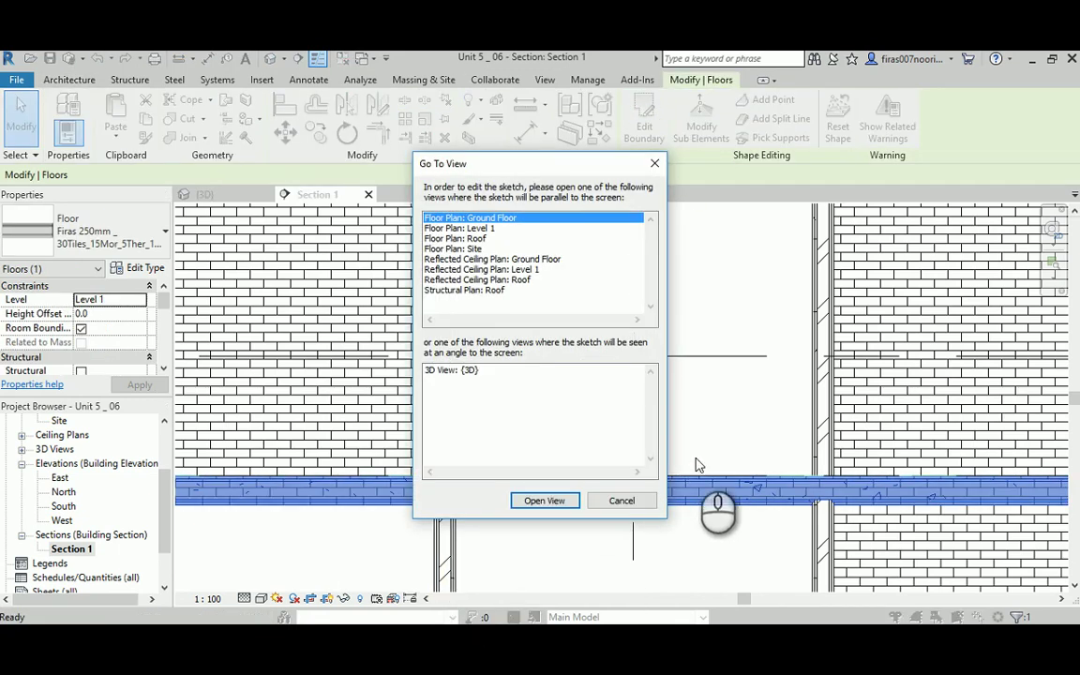
pyautogui.moveTo(540, 173); pyautogui.dragTo(427, 172)
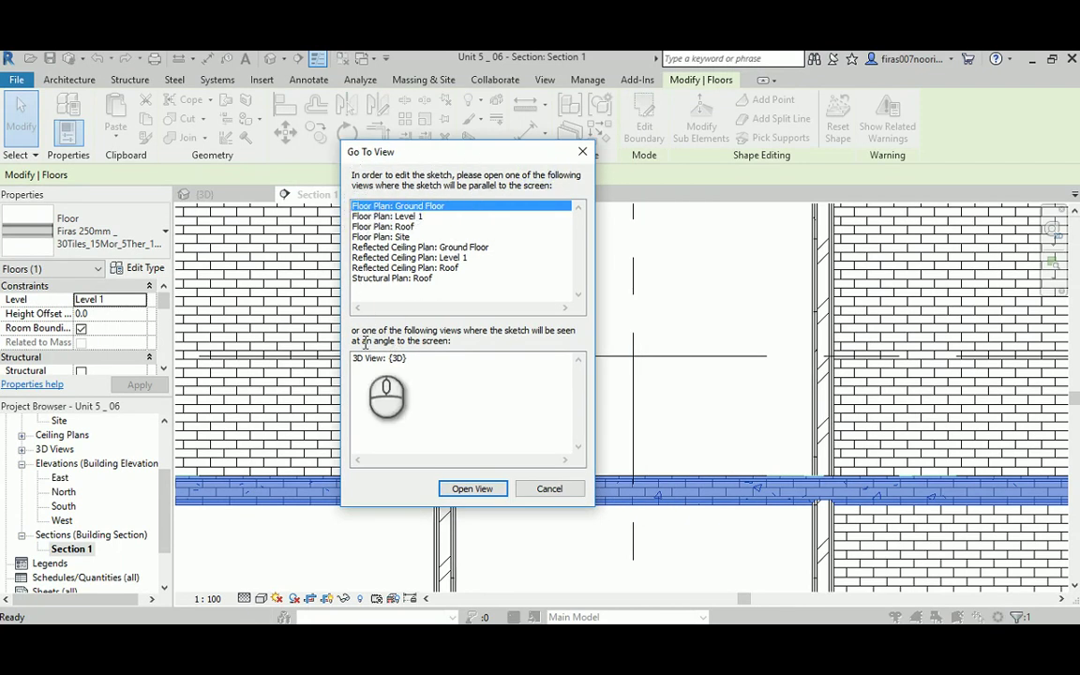
pyautogui.doubleClick(390, 207)
pyautogui.scroll(2, 568, 293)
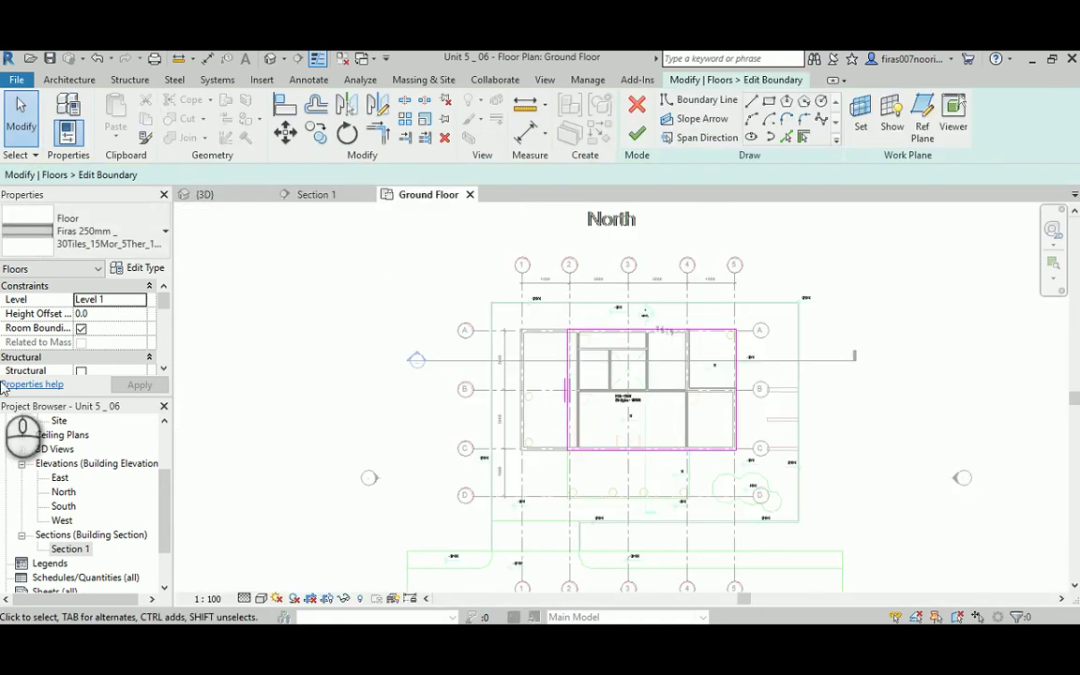
pyautogui.scroll(3, 167, 494)
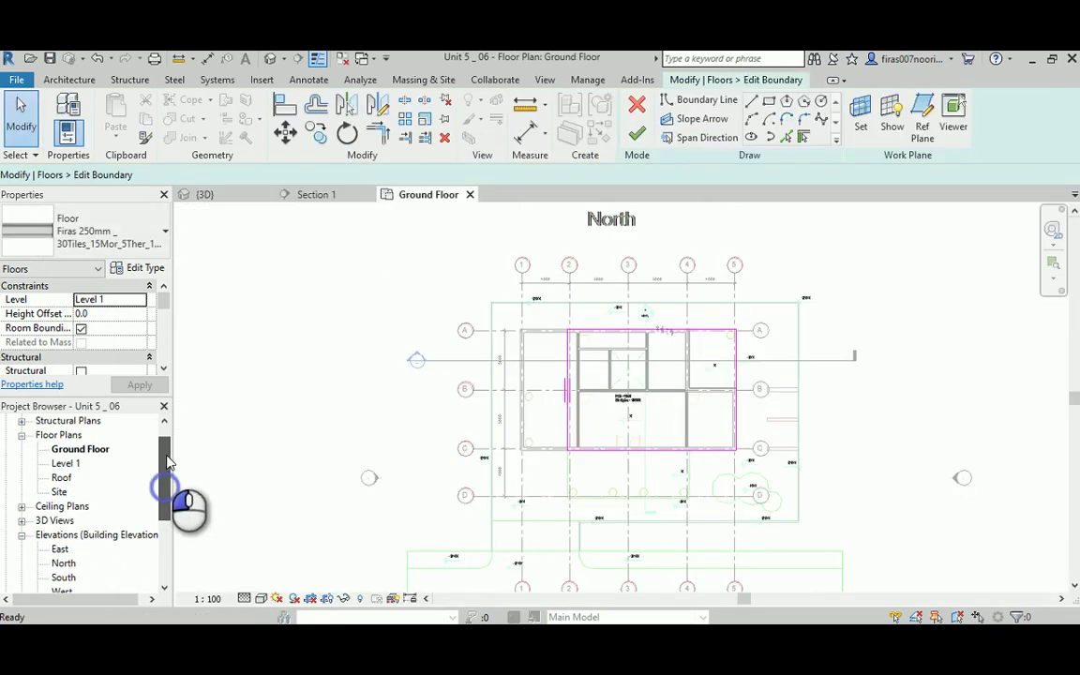
pyautogui.doubleClick(68, 463)
# - Add the void's four inner edges to the Level 1 floor boundary, finish the sketch and attach the walls below to the floor's bottom
pyautogui.scroll(5, 600, 366)
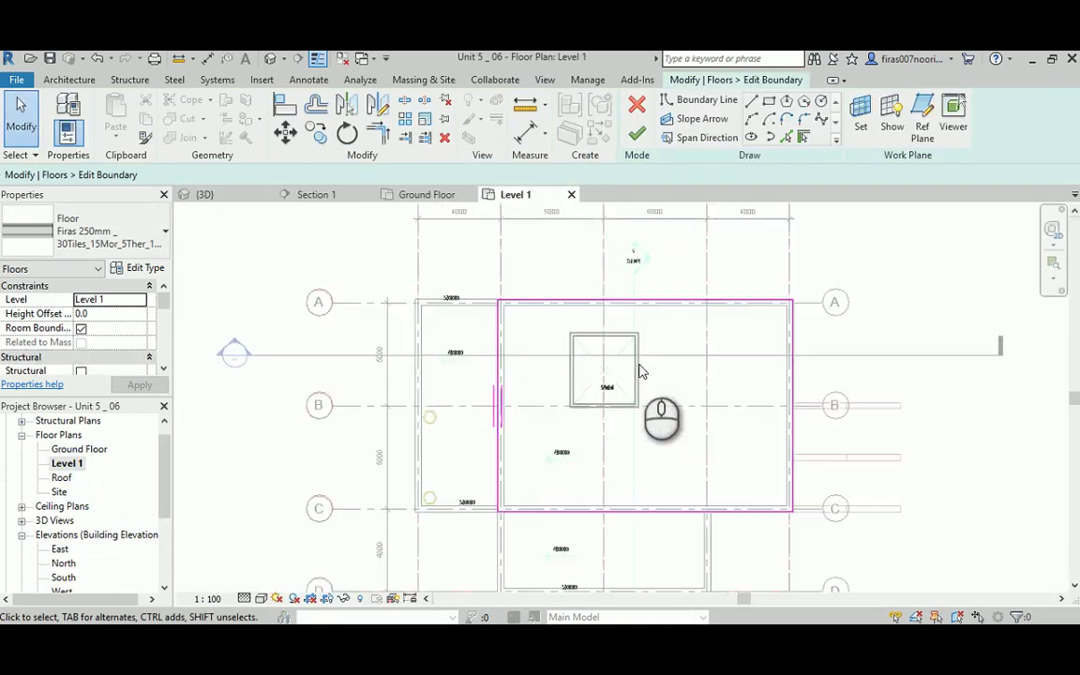
pyautogui.scroll(1, 579, 363)
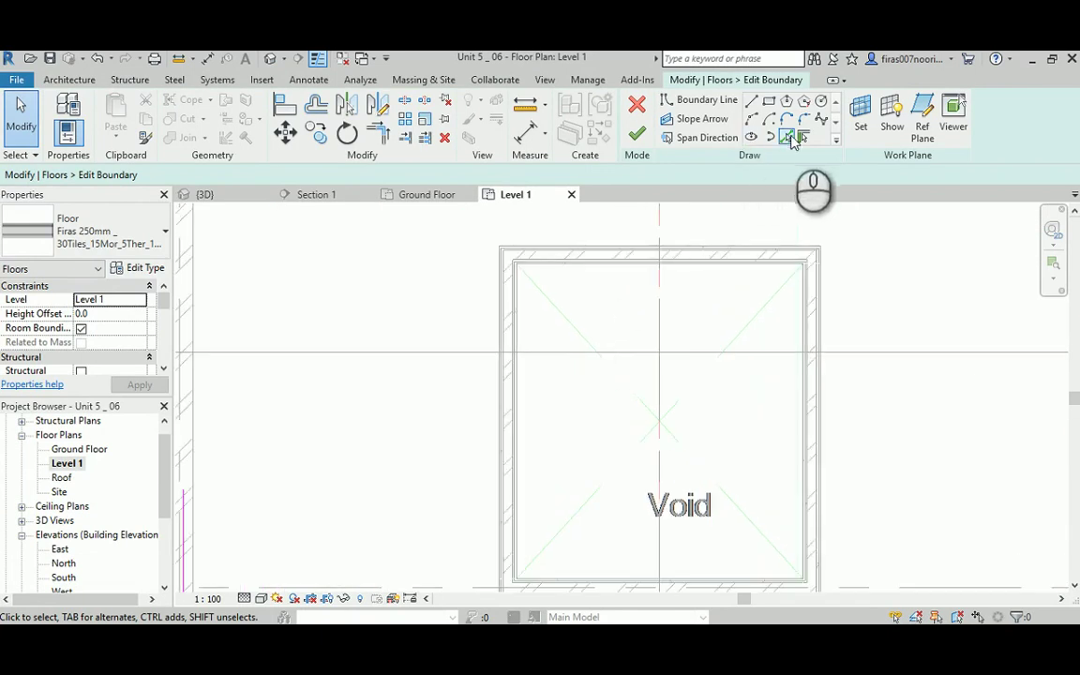
pyautogui.click(788, 137)
pyautogui.click(544, 267)
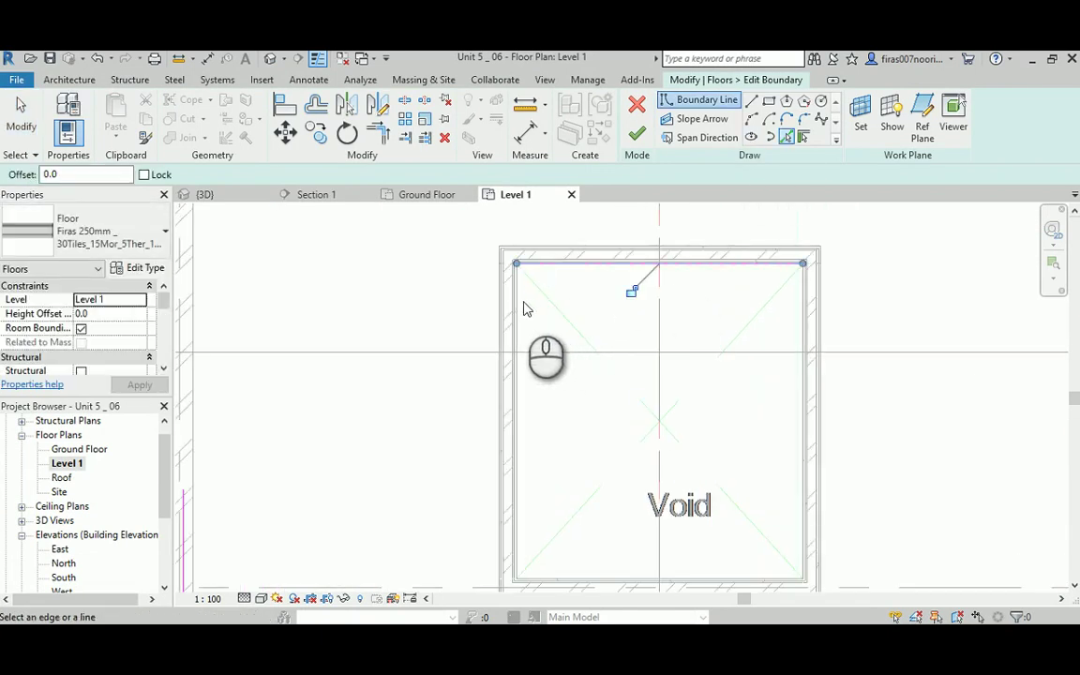
pyautogui.click(519, 302)
pyautogui.click(599, 578)
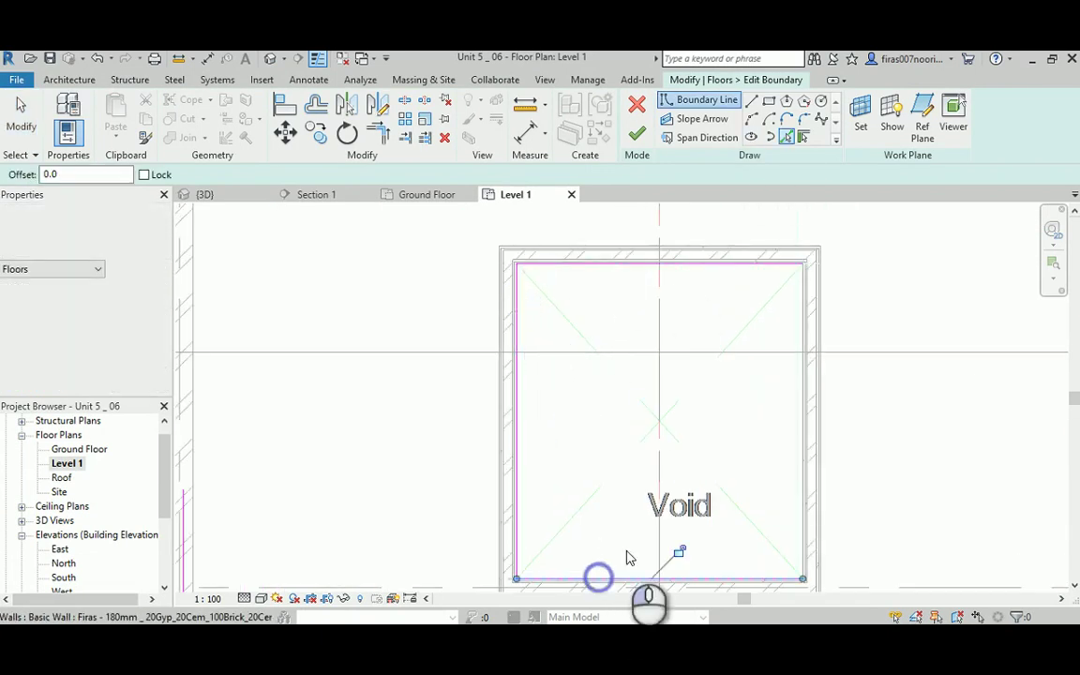
pyautogui.click(798, 403)
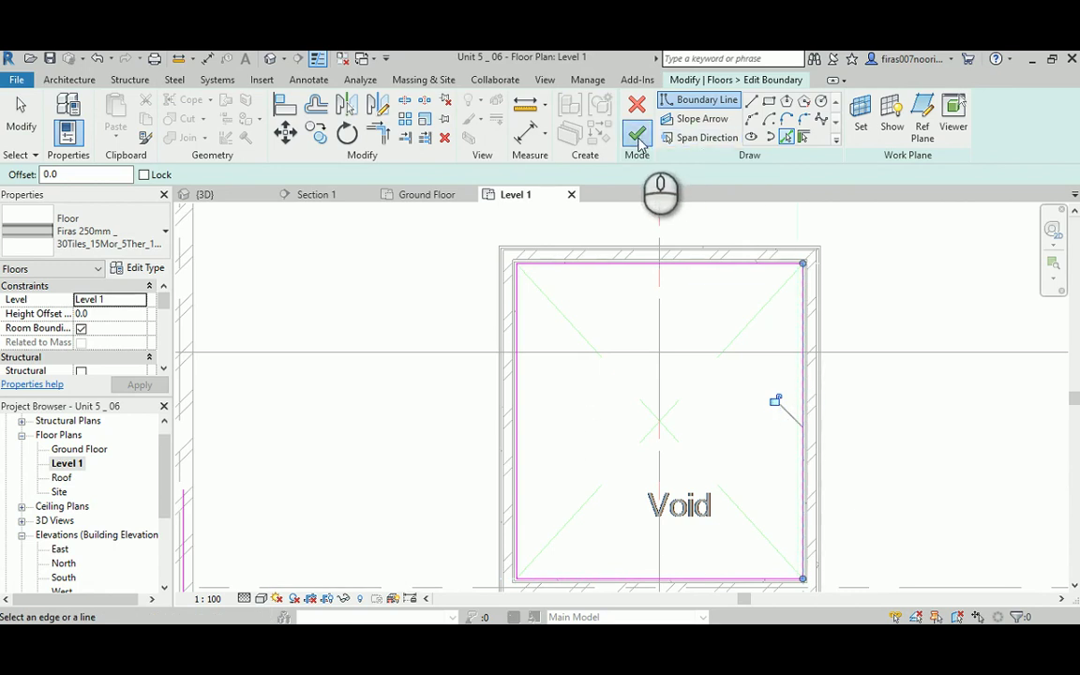
pyautogui.click(637, 134)
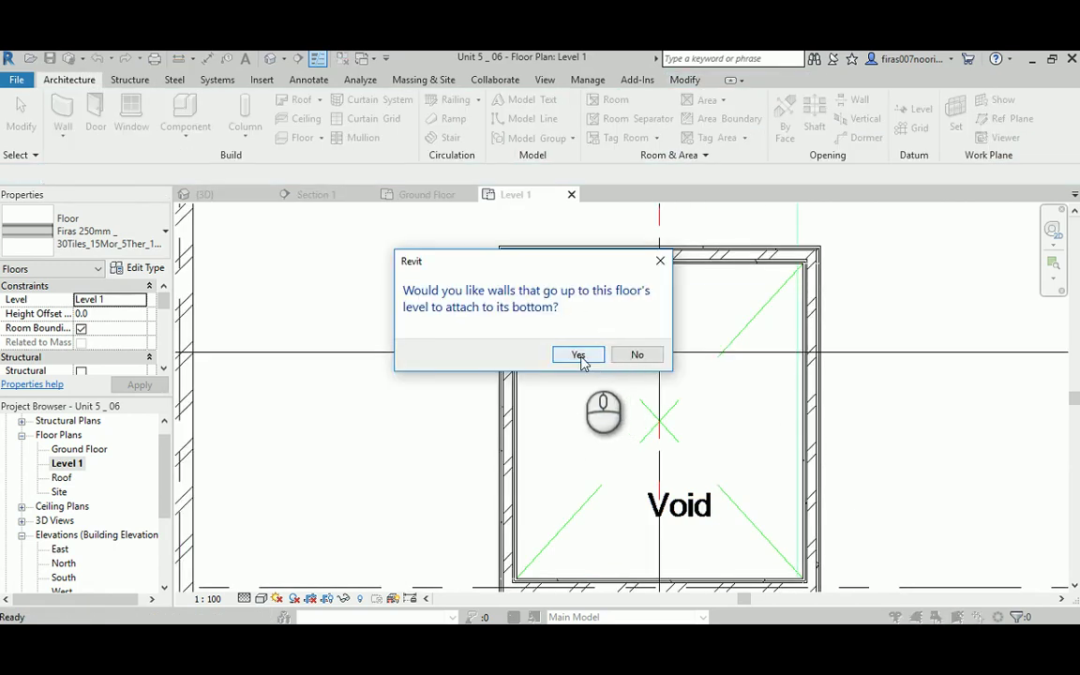
pyautogui.click(578, 356)
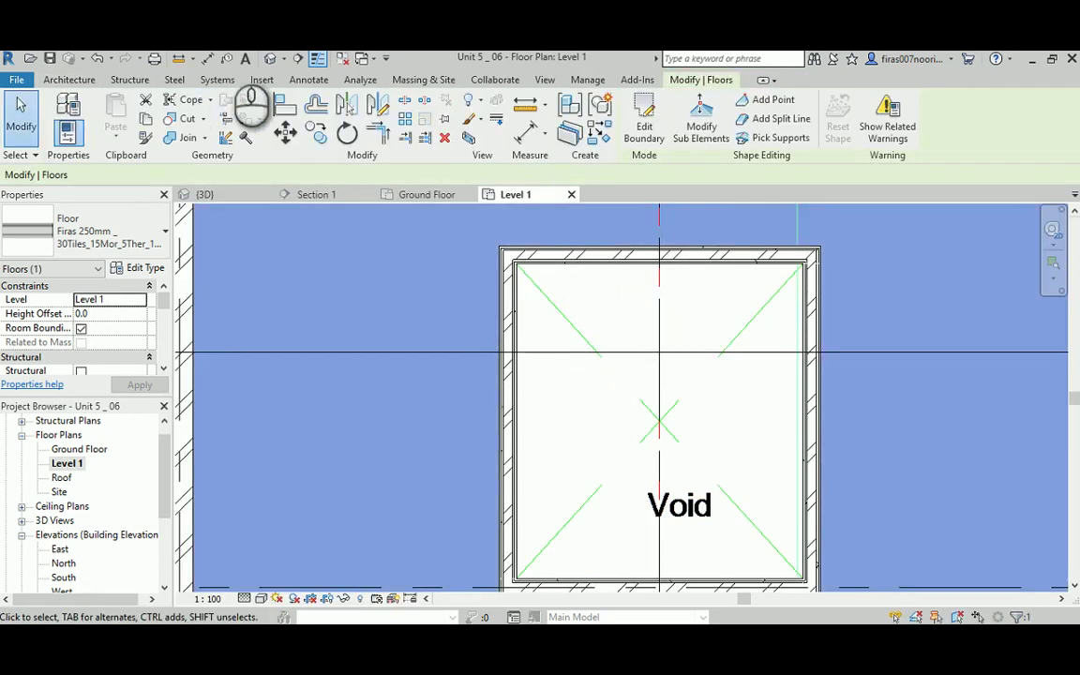
# - In the 3D view, detach the three ground-floor exterior walls around the overhang from the Level 1 floor
pyautogui.click(270, 58)
pyautogui.scroll(-3, 609, 417)
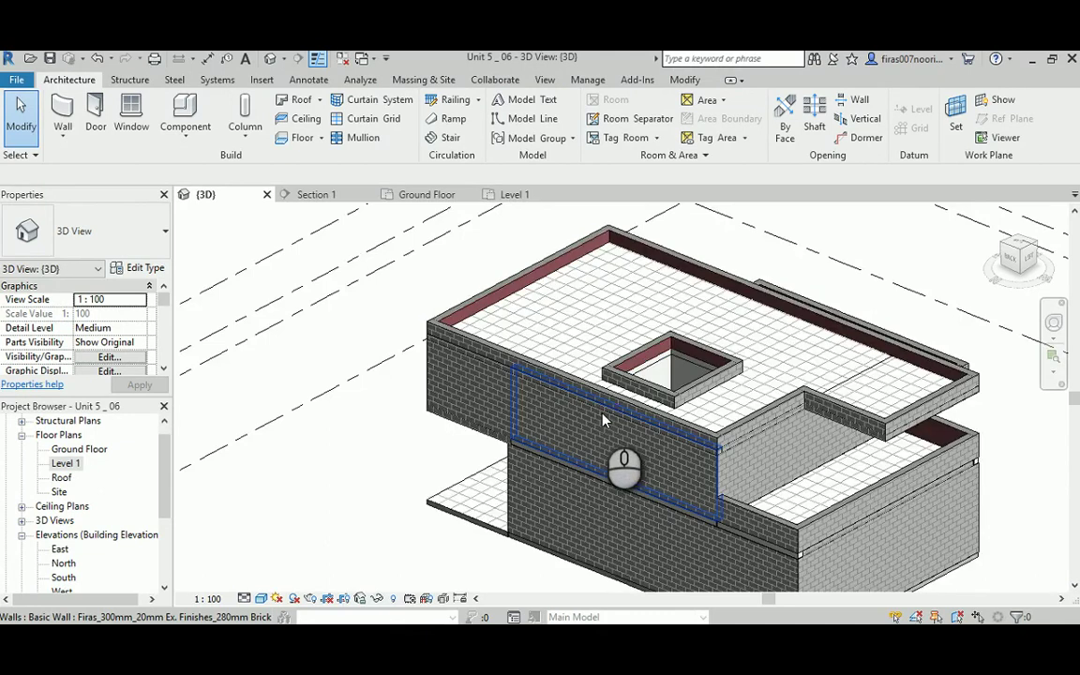
pyautogui.moveTo(429, 439)
pyautogui.keyDown('shift'); pyautogui.mouseDown(button='middle')
pyautogui.moveTo(561, 456)
pyautogui.moveTo(699, 415)
pyautogui.moveTo(653, 468)
pyautogui.moveTo(502, 391)
pyautogui.moveTo(407, 417)
pyautogui.mouseUp(button='middle'); pyautogui.keyUp('shift')
pyautogui.click(407, 417)
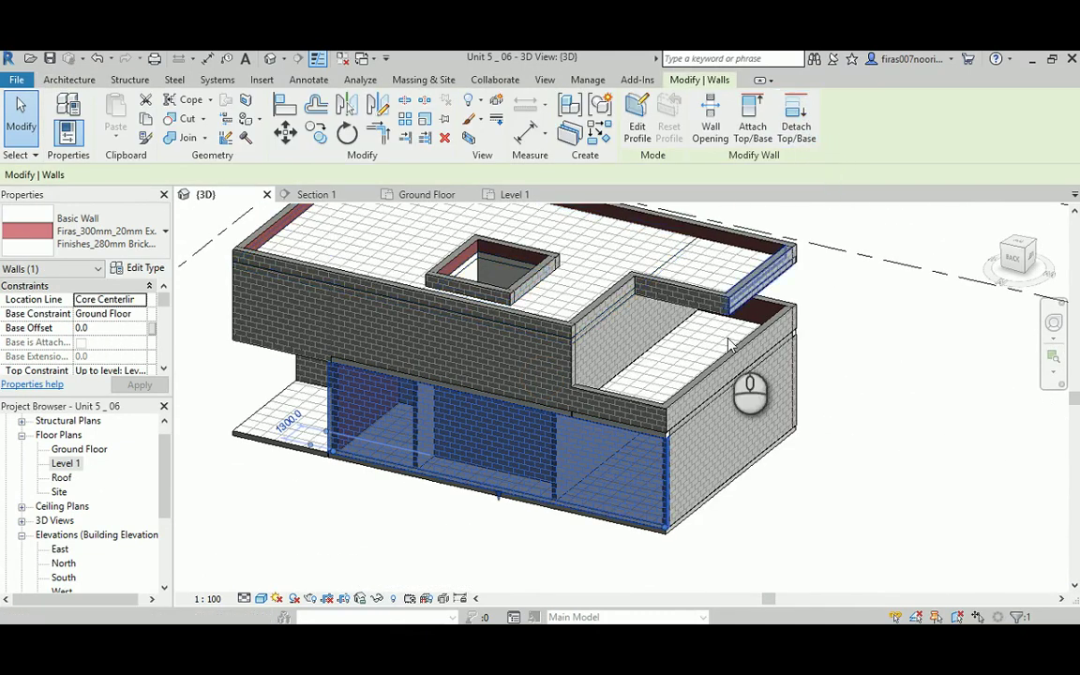
pyautogui.keyDown('ctrl'); pyautogui.click(741, 417); pyautogui.keyUp('ctrl')
pyautogui.keyDown('shift'); pyautogui.moveTo(740, 417); pyautogui.dragTo(629, 424, button='middle'); pyautogui.keyUp('shift')
pyautogui.keyDown('ctrl'); pyautogui.click(746, 447); pyautogui.keyUp('ctrl')
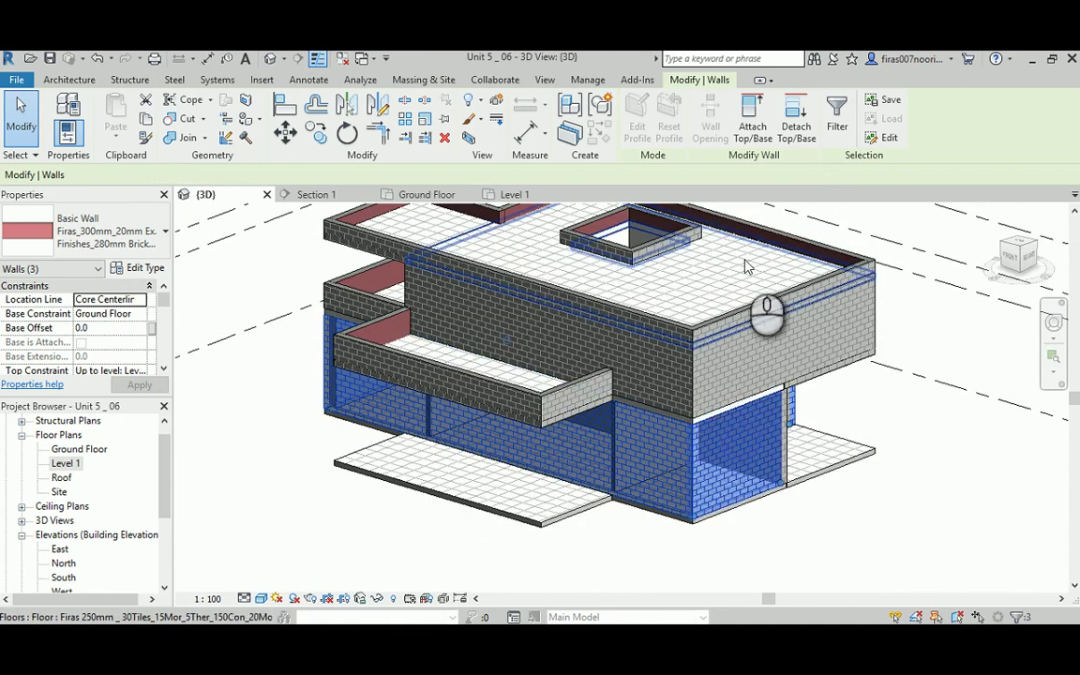
pyautogui.click(796, 120)
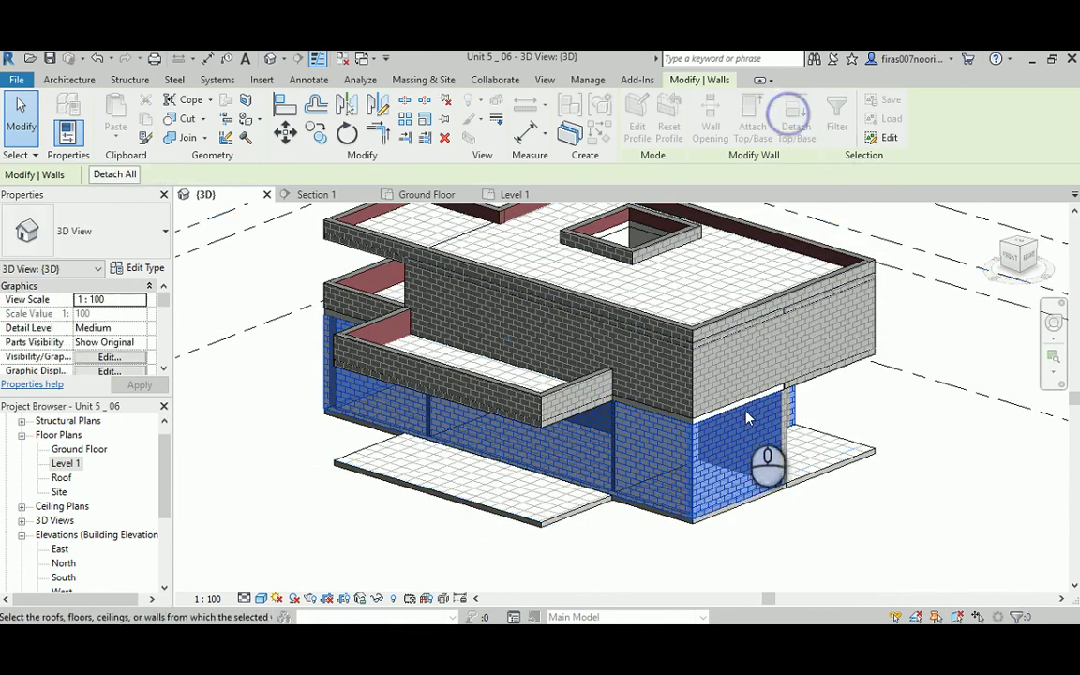
pyautogui.click(741, 410)
# - Inspect the exterior walls and the void opening from several sides of the 3D model
pyautogui.keyDown('shift'); pyautogui.moveTo(769, 459); pyautogui.dragTo(822, 424, button='middle'); pyautogui.keyUp('shift')
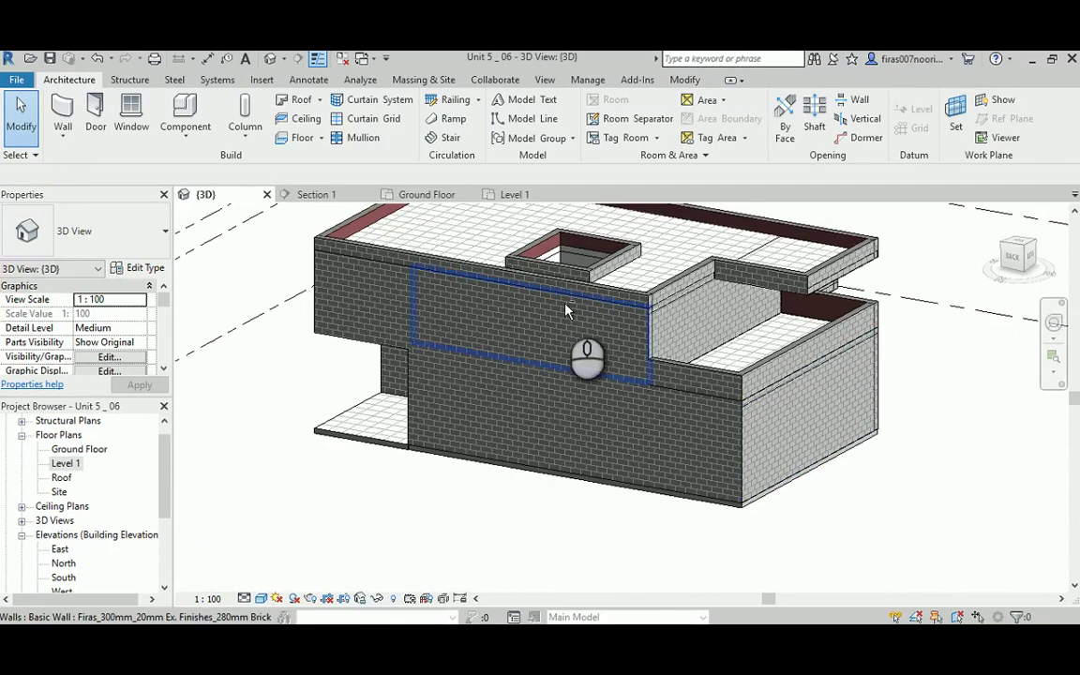
pyautogui.keyDown('shift'); pyautogui.moveTo(571, 309); pyautogui.dragTo(560, 438, button='middle'); pyautogui.keyUp('shift')
pyautogui.scroll(4, 567, 417)
pyautogui.keyDown('shift'); pyautogui.moveTo(564, 394); pyautogui.dragTo(514, 251, button='middle'); pyautogui.keyUp('shift')
pyautogui.moveTo(514, 252); pyautogui.dragTo(689, 367, button='middle')
pyautogui.scroll(-5, 689, 369)
pyautogui.keyDown('shift'); pyautogui.moveTo(526, 405); pyautogui.dragTo(770, 281, button='middle'); pyautogui.keyUp('shift')
# - Check the void through the floors in Section 1 and examine the building's front and terraces in the 3D view
pyautogui.moveTo(164, 468); pyautogui.dragTo(166, 516)
pyautogui.doubleClick(70, 521)
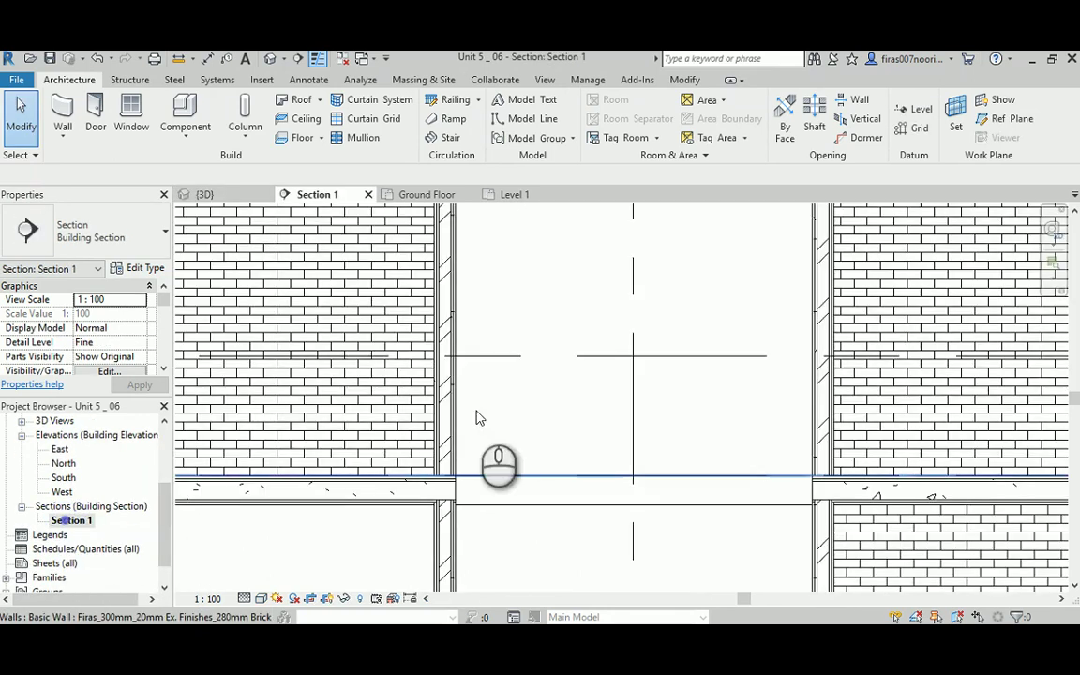
pyautogui.scroll(-2, 517, 415)
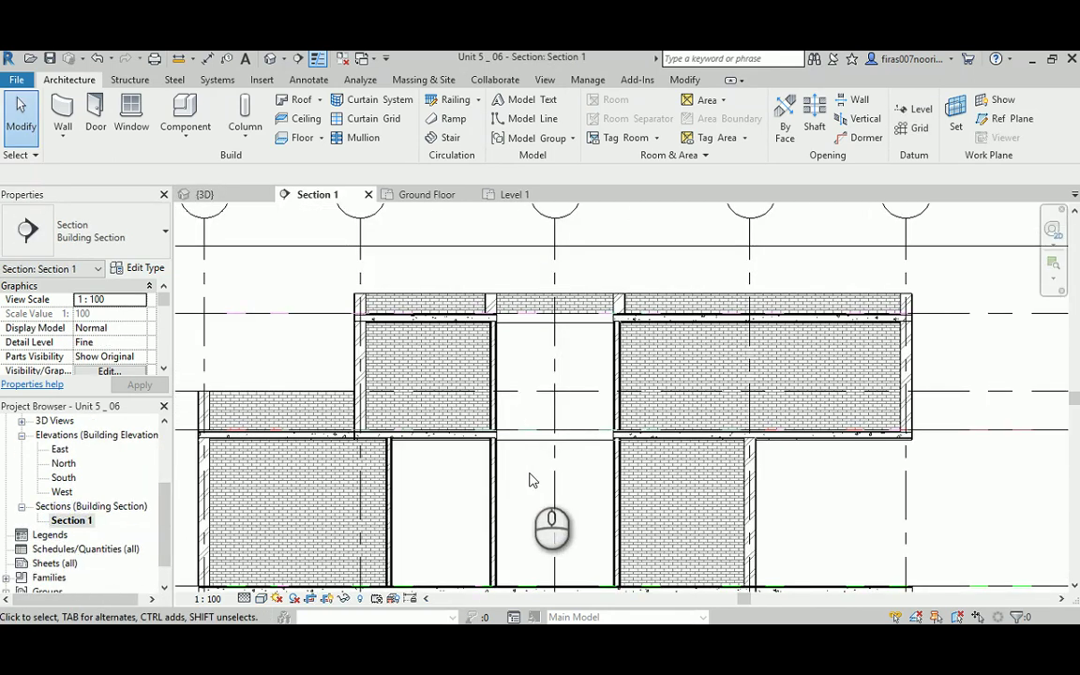
pyautogui.click(270, 58)
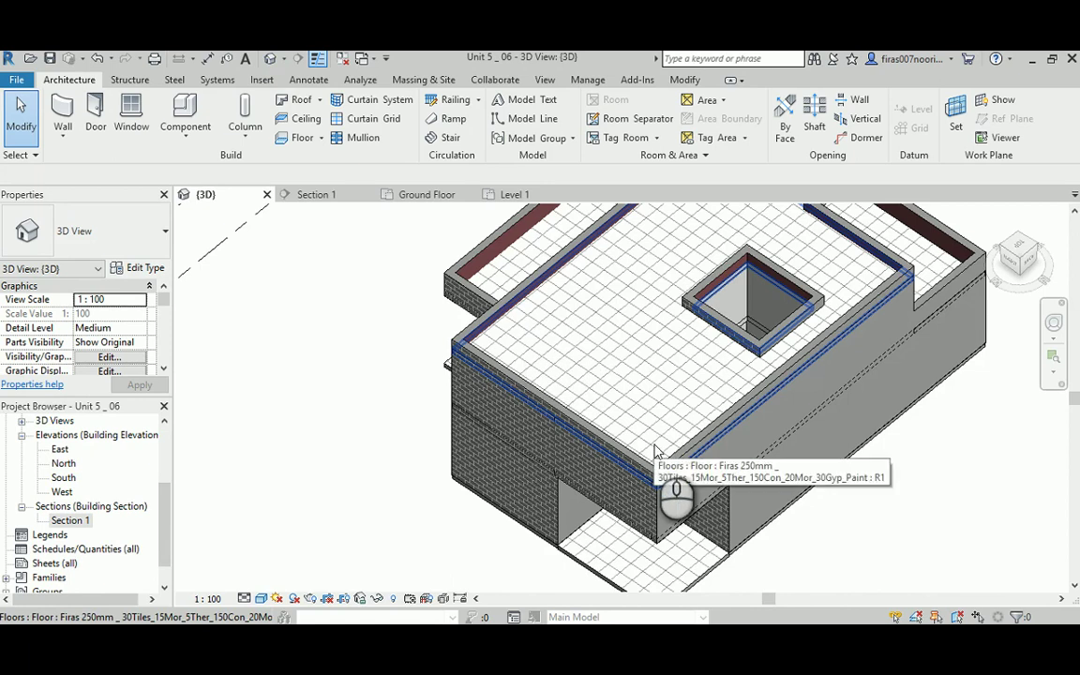
pyautogui.keyDown('shift'); pyautogui.moveTo(786, 401); pyautogui.dragTo(424, 322, button='middle'); pyautogui.keyUp('shift')
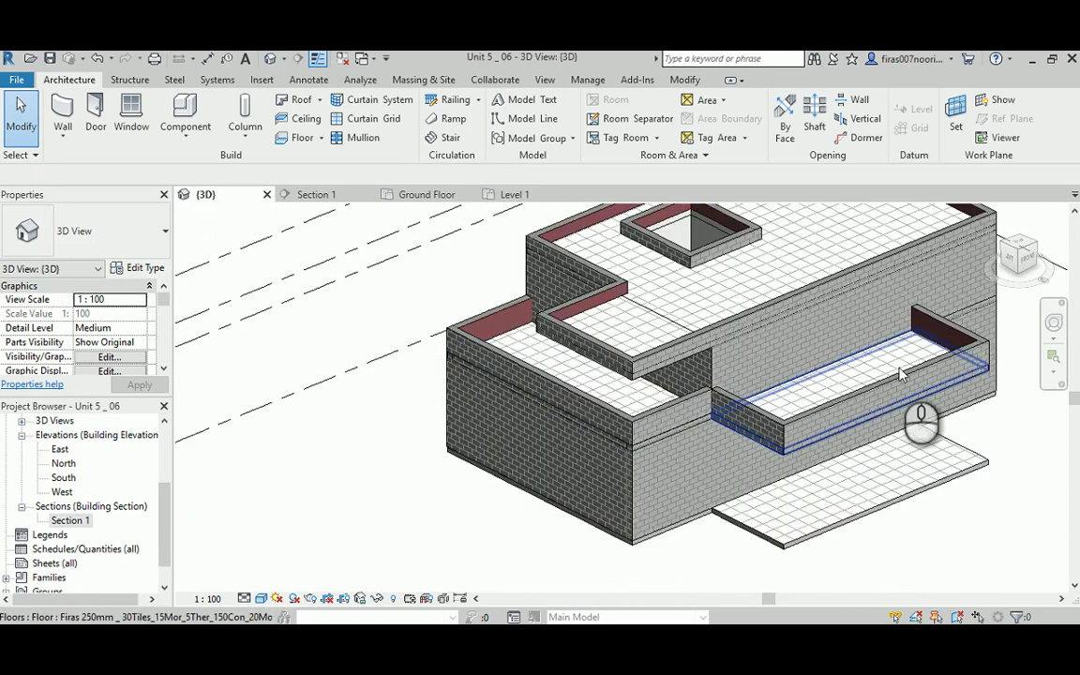
pyautogui.keyDown('shift'); pyautogui.moveTo(900, 373); pyautogui.dragTo(722, 332, button='middle'); pyautogui.keyUp('shift')
pyautogui.scroll(-1, 702, 348)
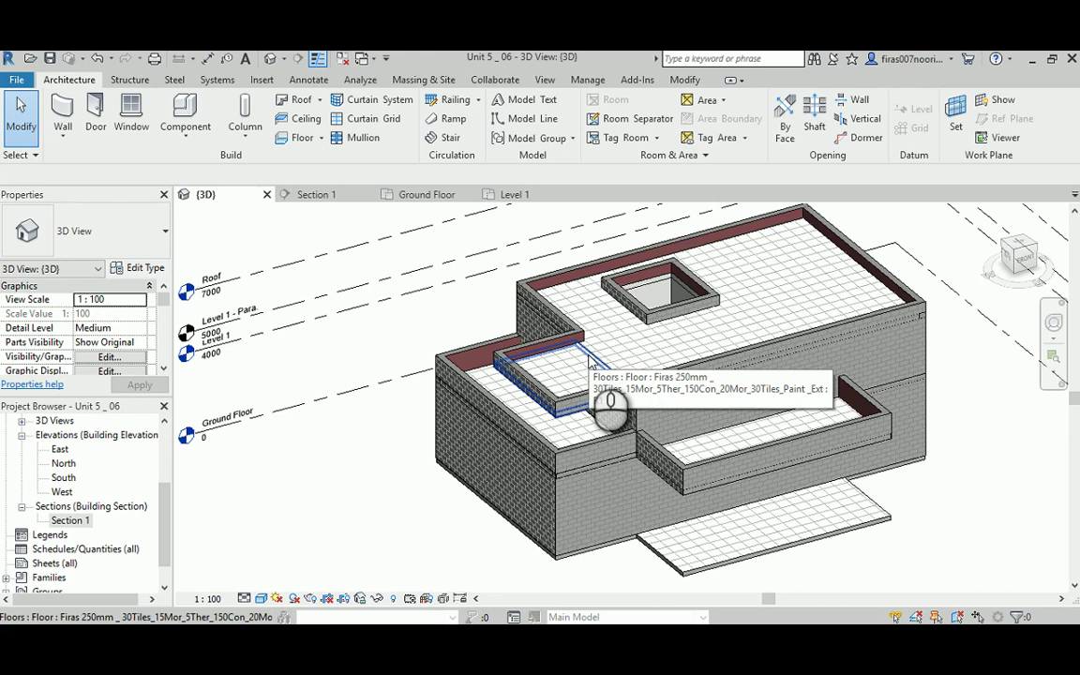
# - Open the Ground Floor plan and set its visual style to Wireframe
pyautogui.moveTo(168, 506); pyautogui.dragTo(167, 457)
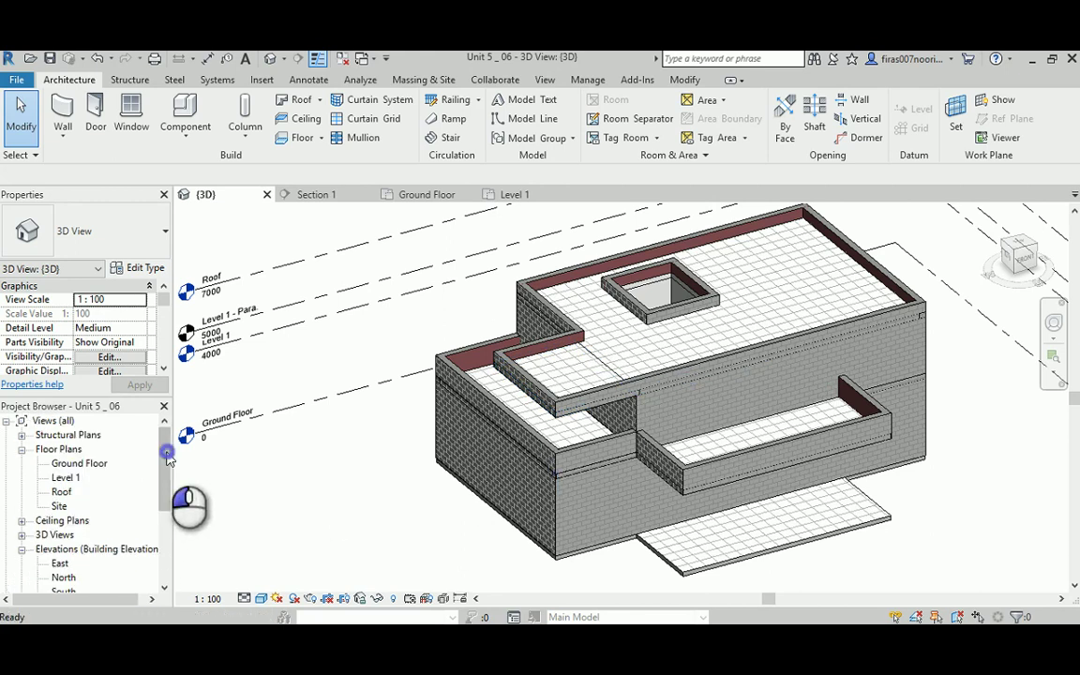
pyautogui.doubleClick(72, 464)
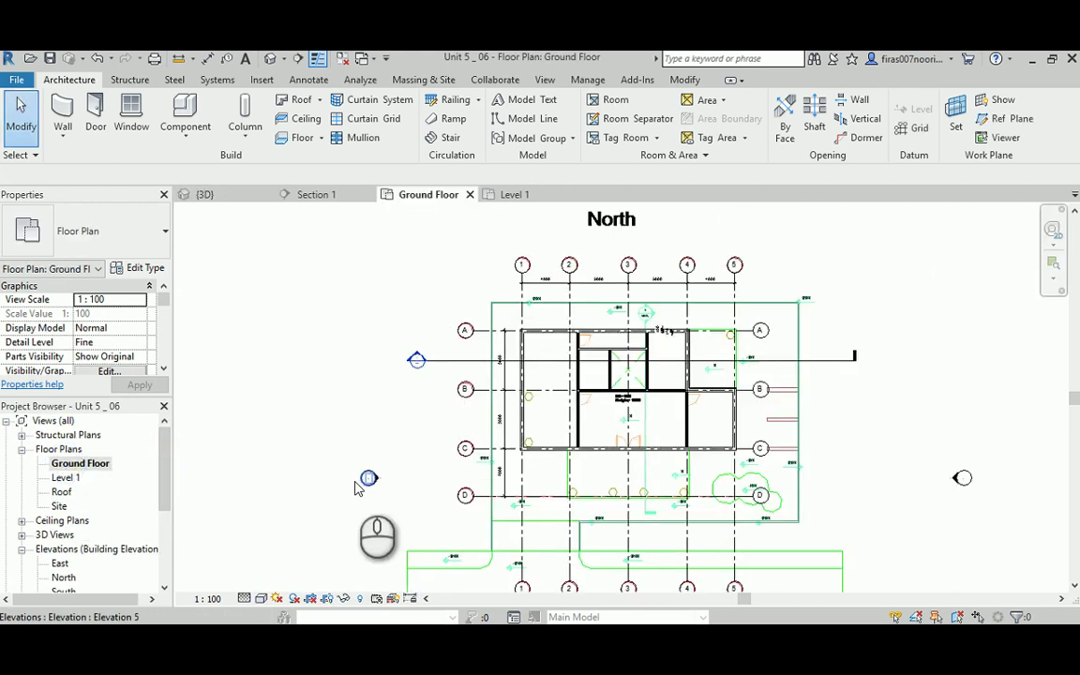
pyautogui.scroll(5, 572, 365)
pyautogui.scroll(2, 574, 339)
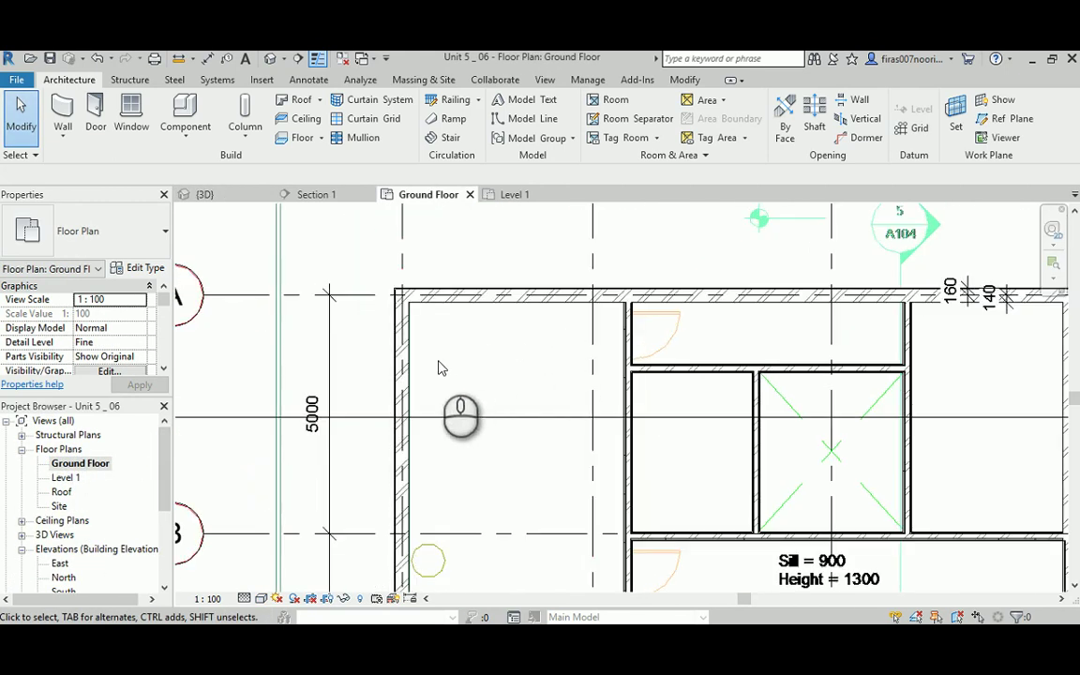
pyautogui.click(452, 305)
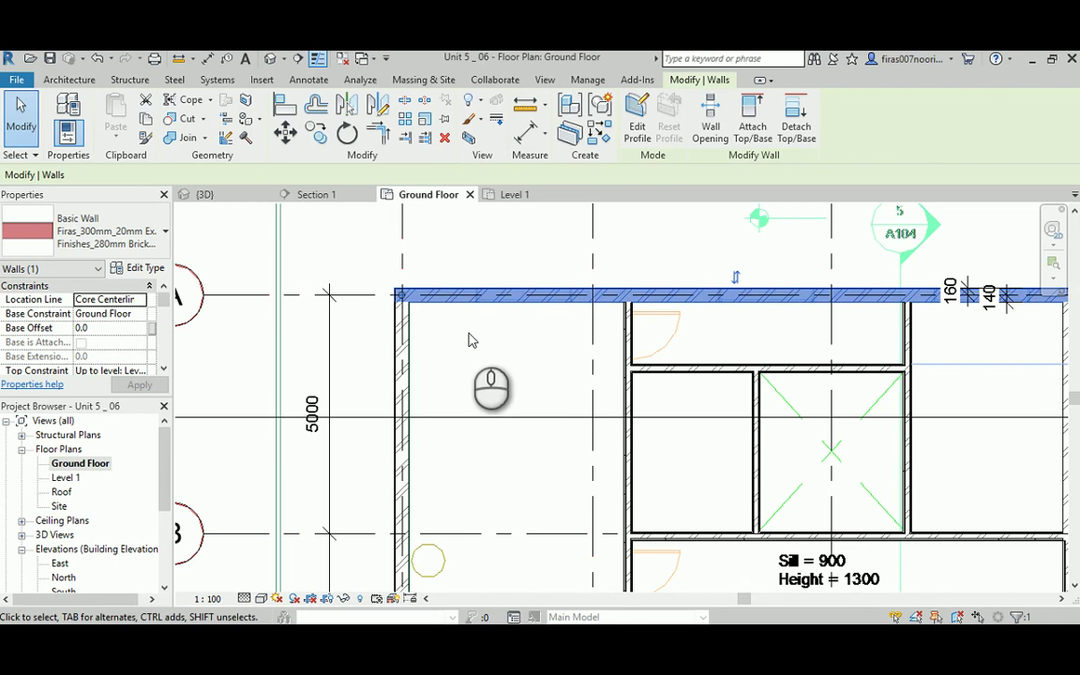
pyautogui.click(474, 340)
pyautogui.scroll(2, 489, 330)
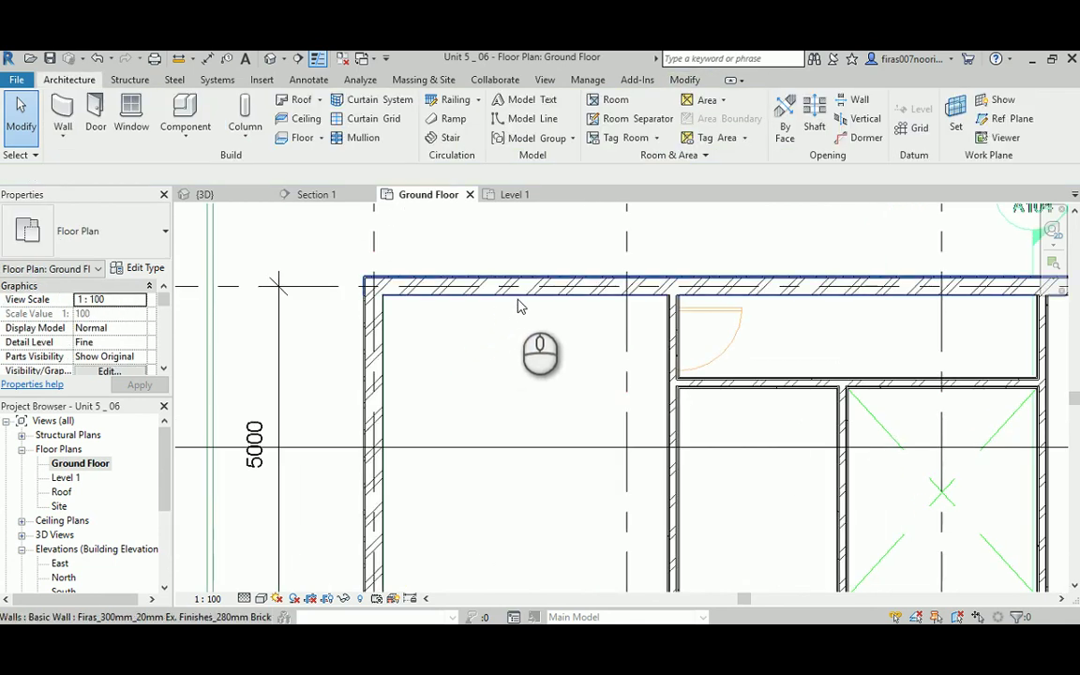
pyautogui.click(262, 598)
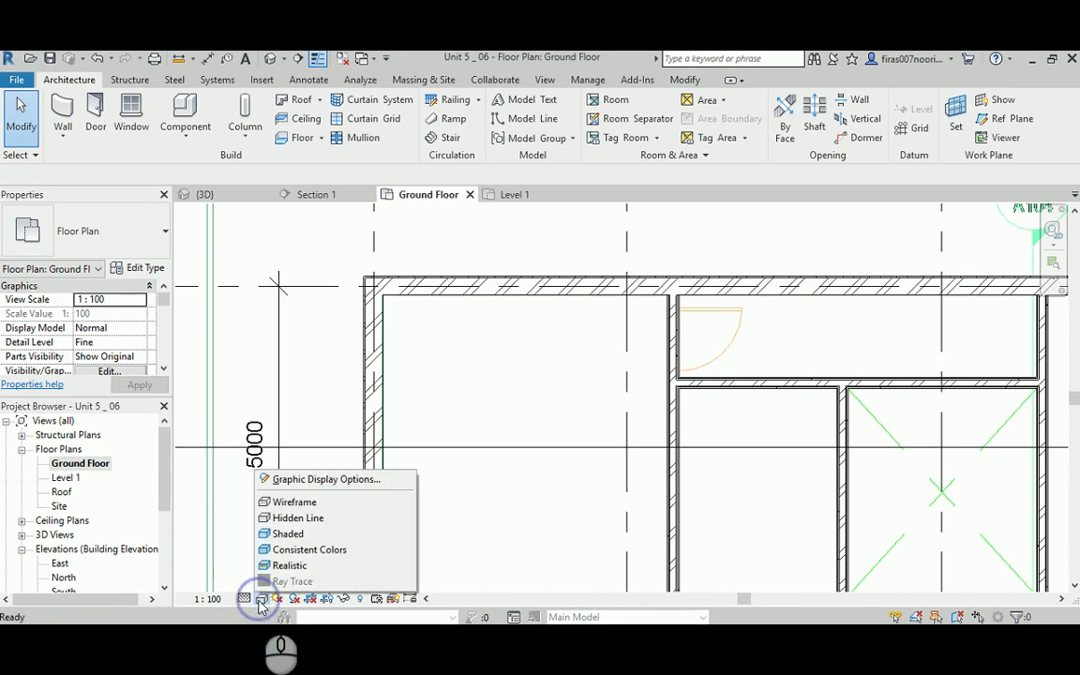
pyautogui.click(288, 504)
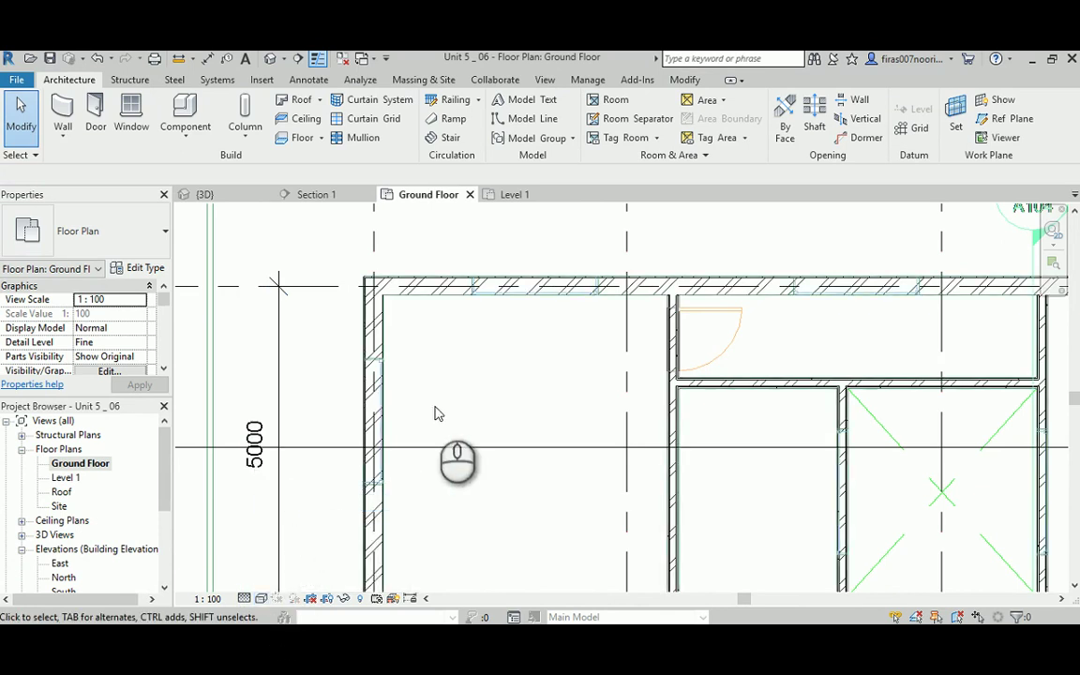
# - Dimension the width of the first window outline in the north exterior wall, placing the dimension inside the room
pyautogui.scroll(4, 487, 250)
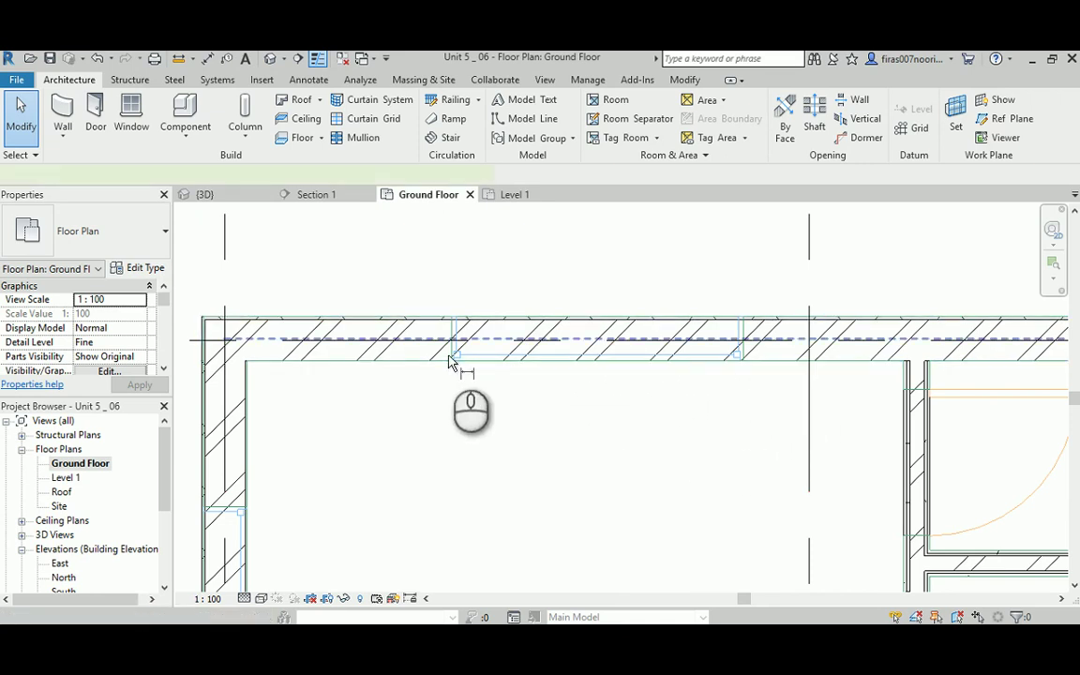
pyautogui.press('d')
pyautogui.press('i')
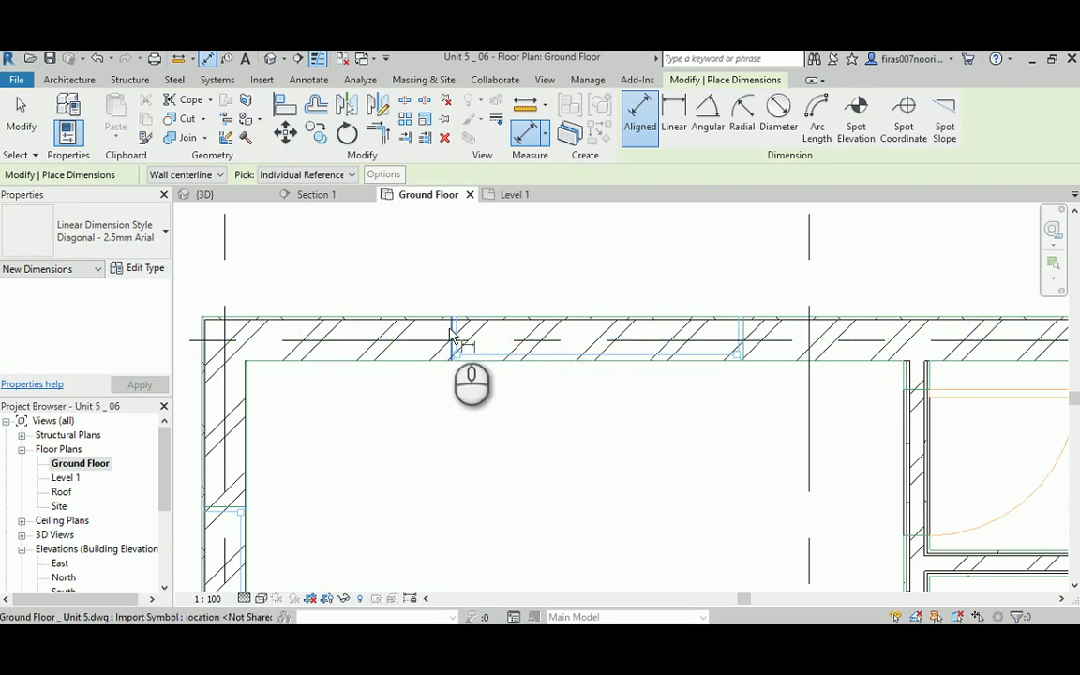
pyautogui.click(451, 335)
pyautogui.click(747, 345)
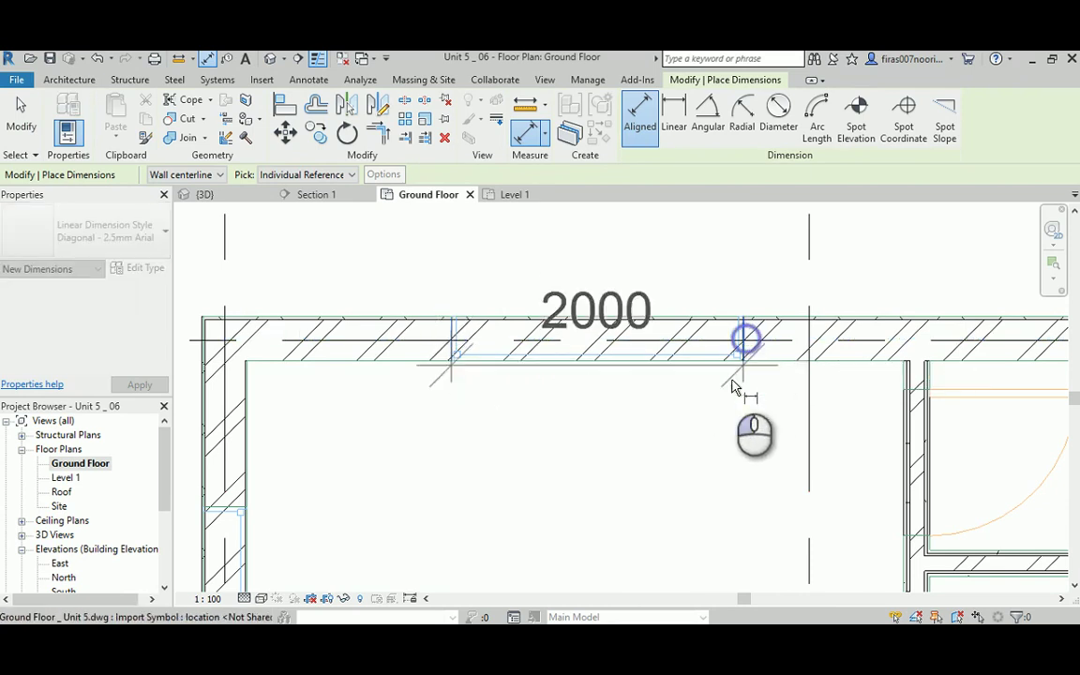
pyautogui.click(710, 484)
pyautogui.scroll(-2, 419, 433)
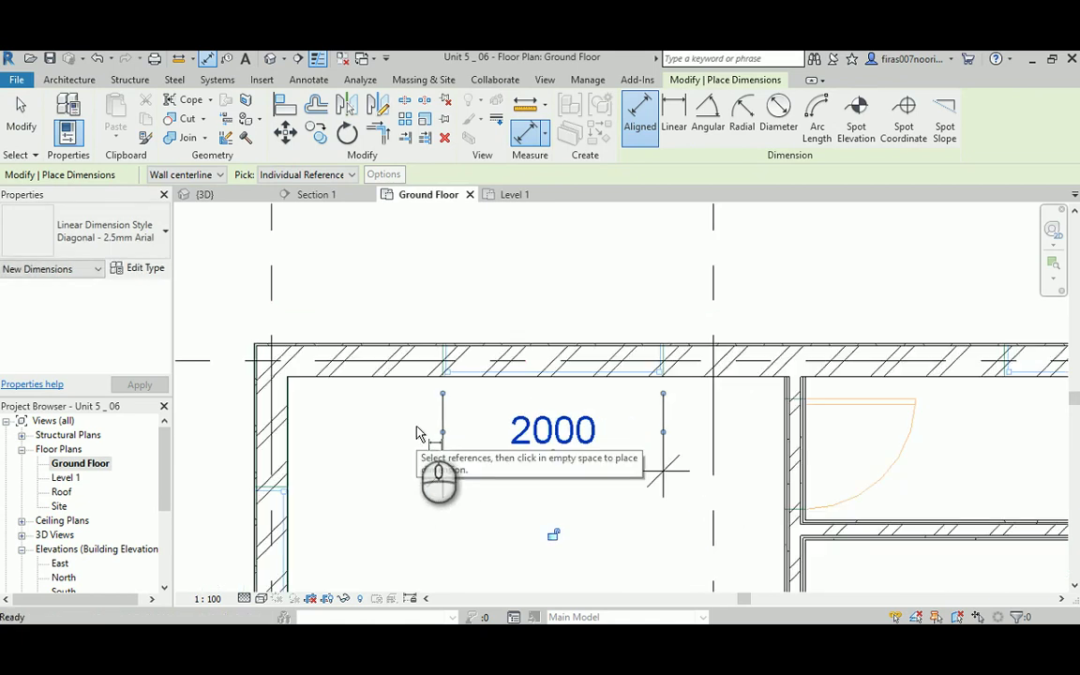
pyautogui.press('Escape')
pyautogui.press('Escape')
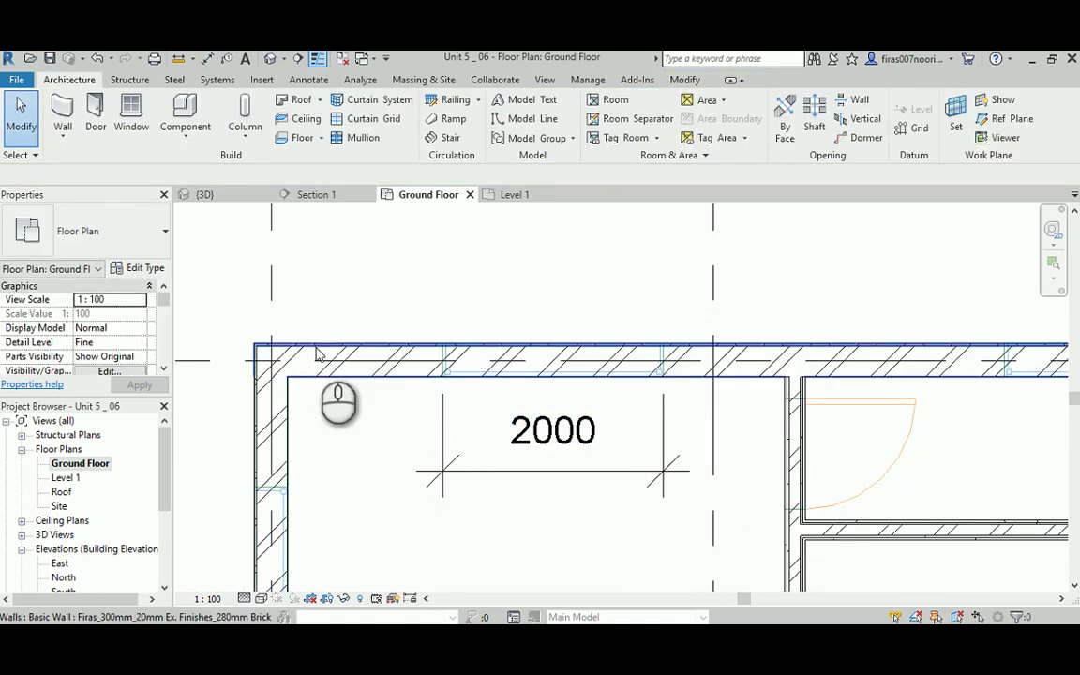
# - Duplicate the M_Fixed 0406 x 0610mm window type under a personal prefix plus "2000x 1200", with height 1200, default sill height 1000 and width 2000
pyautogui.click(131, 115)
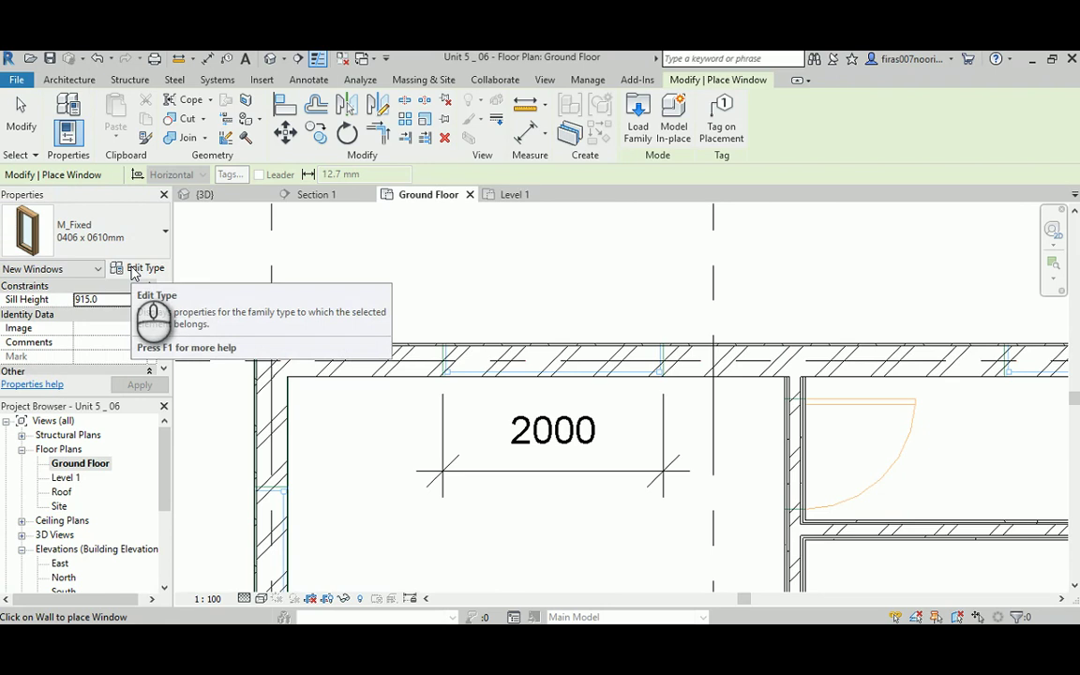
pyautogui.click(139, 269)
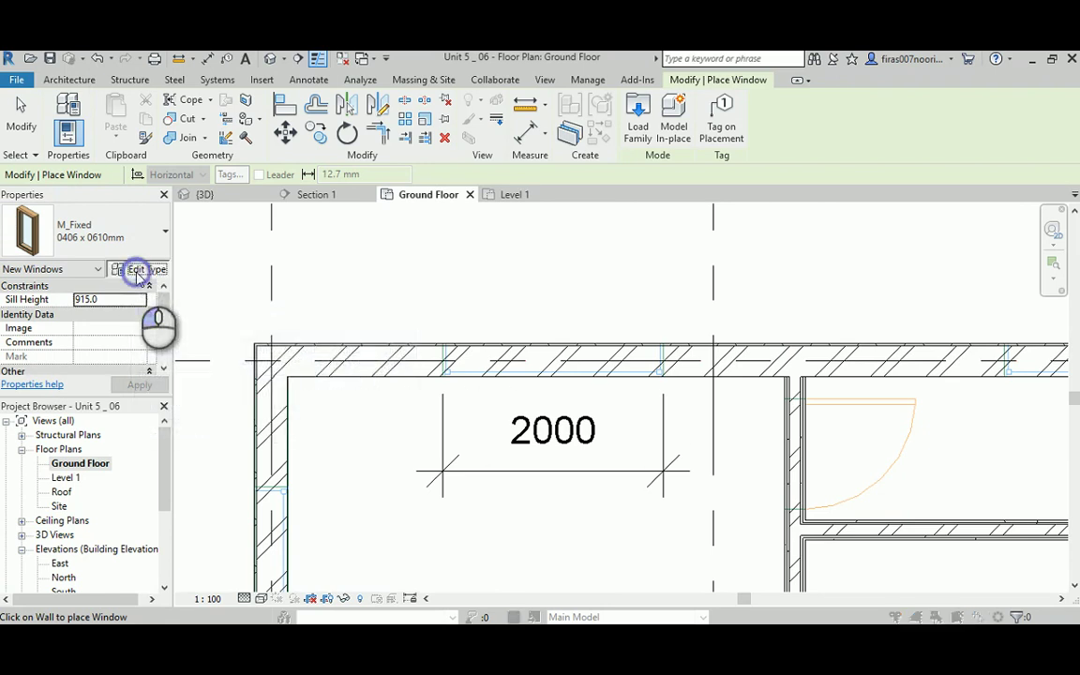
pyautogui.click(788, 154)
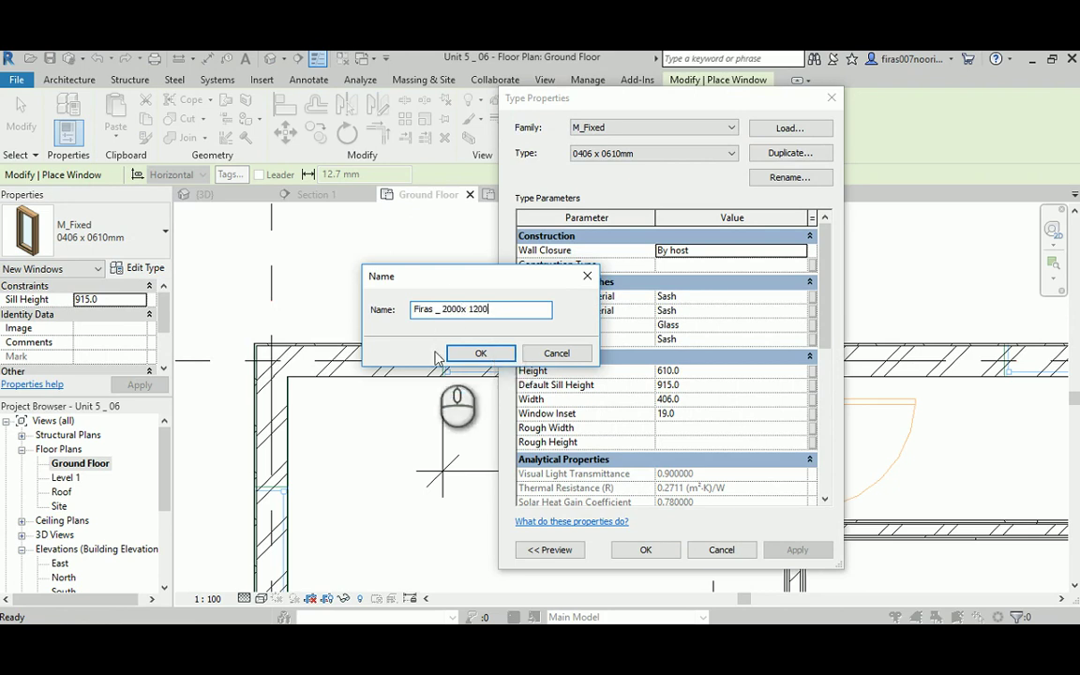
pyautogui.click(476, 354)
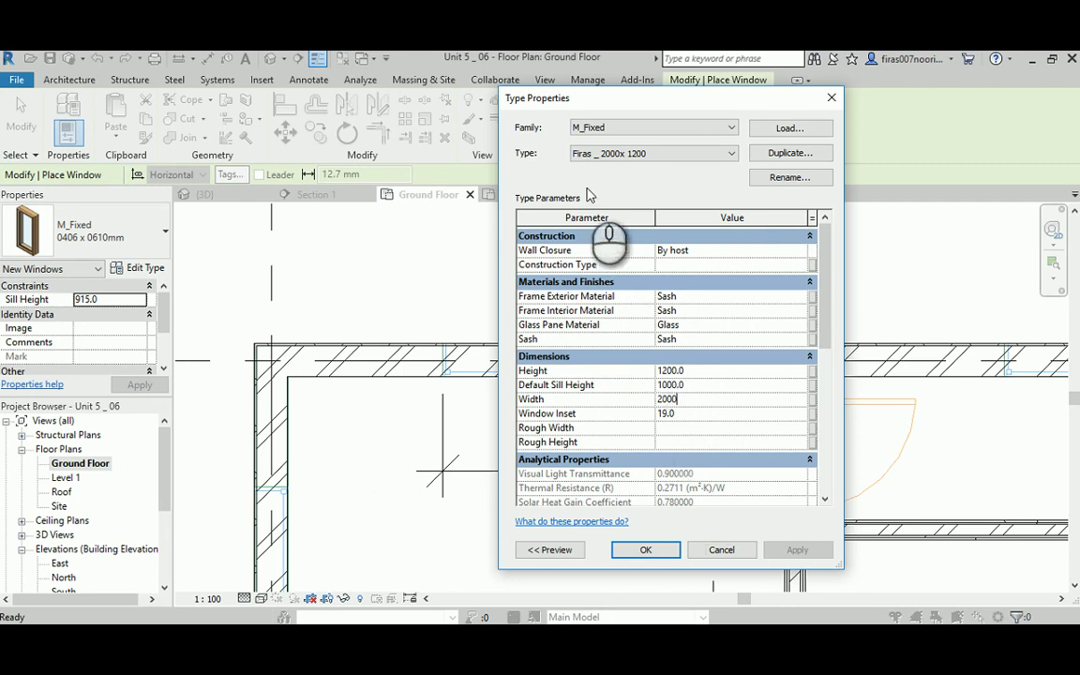
pyautogui.click(646, 551)
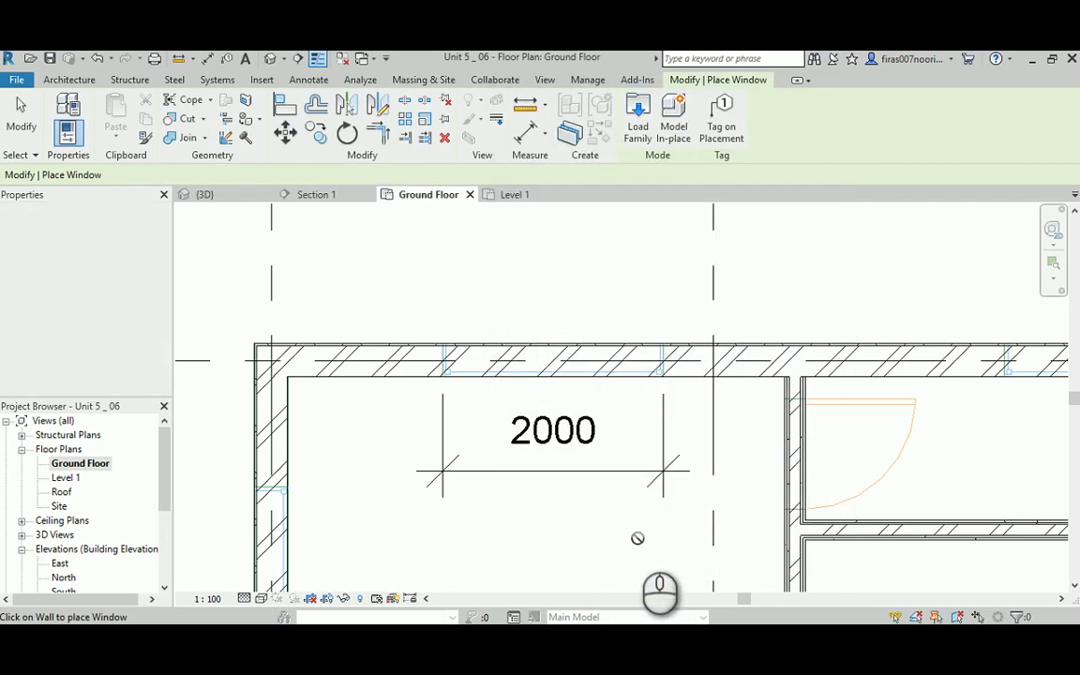
# - Place the new 2000x 1200 window on the dimensioned outline in the north exterior wall
pyautogui.click(552, 370)
pyautogui.rightClick(544, 293)
pyautogui.click(571, 302)
pyautogui.rightClick(565, 292)
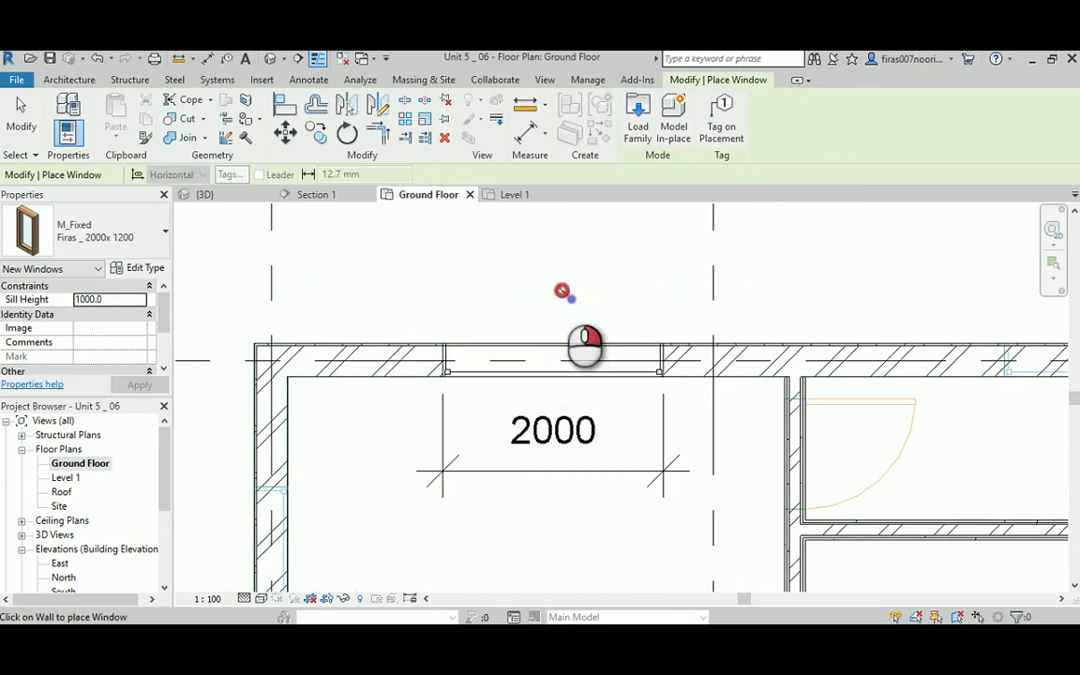
# - Copy the 2000x 1200 window along the north exterior wall to the second window outline
pyautogui.click(571, 297)
pyautogui.scroll(2, 433, 374)
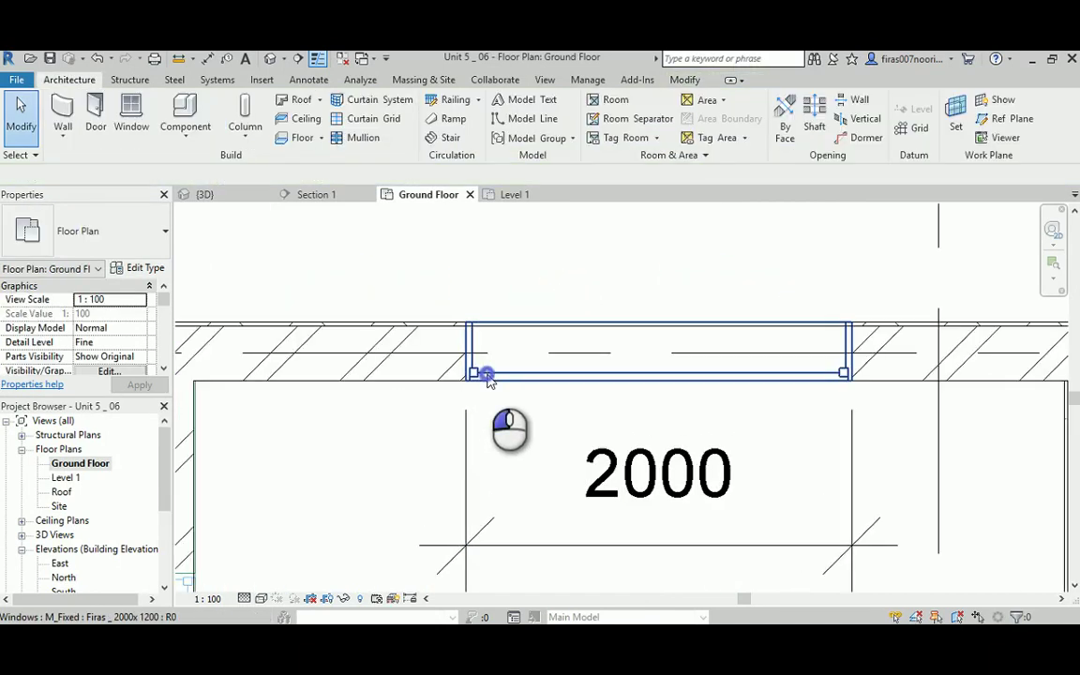
pyautogui.click(484, 375)
pyautogui.rightClick(495, 375)
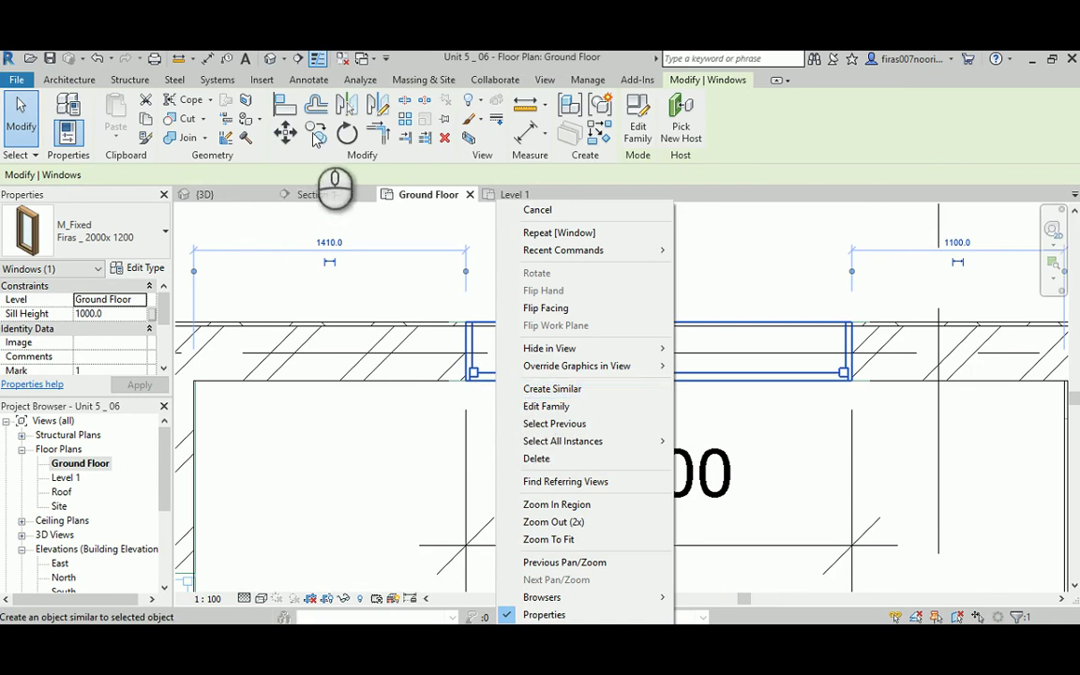
pyautogui.click(317, 137)
pyautogui.click(463, 323)
pyautogui.moveTo(786, 328); pyautogui.dragTo(341, 356, button='middle')
pyautogui.scroll(-6, 340, 357)
pyautogui.scroll(5, 605, 356)
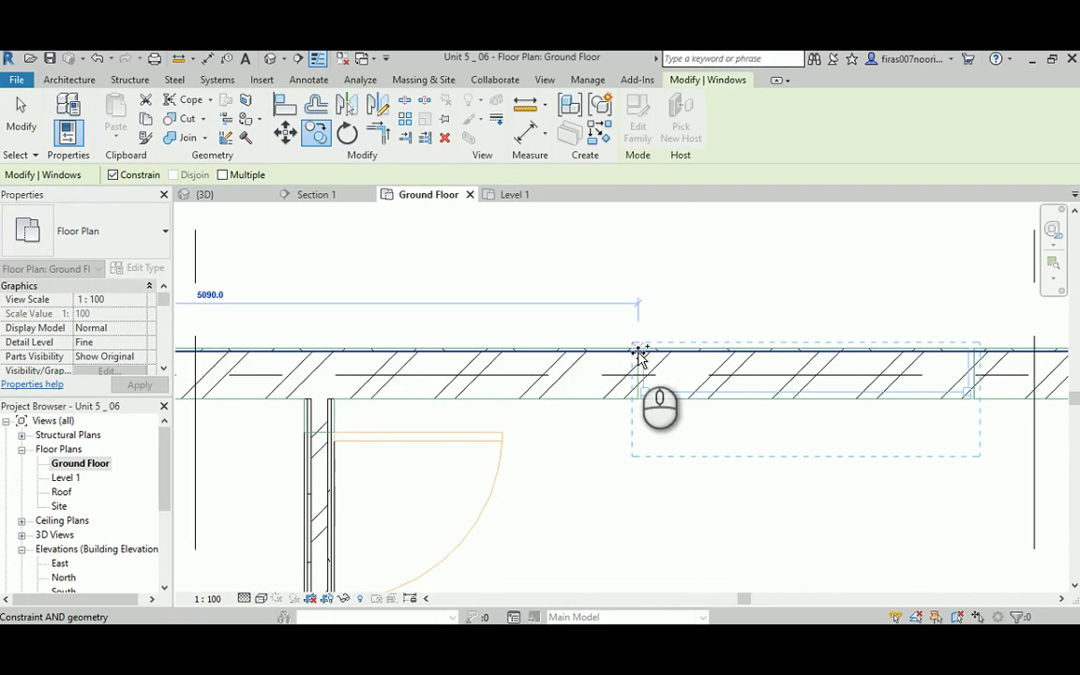
pyautogui.scroll(3, 641, 355)
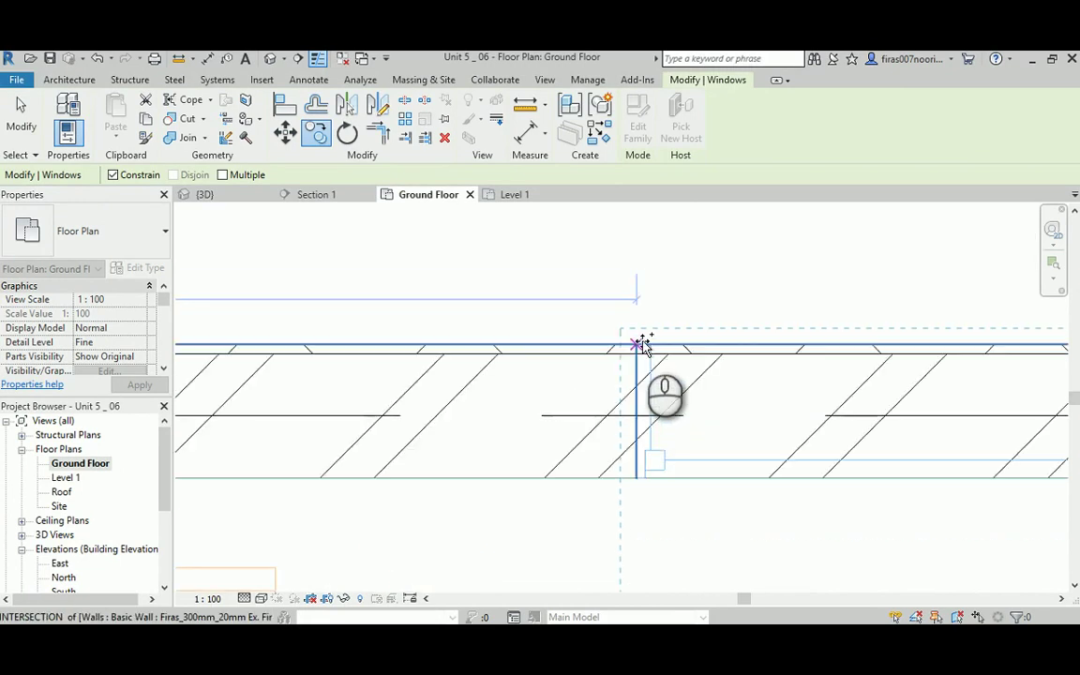
pyautogui.click(641, 340)
# - Move the copied window so its west edge aligns exactly with the plan outline in the north wall
pyautogui.scroll(4, 670, 367)
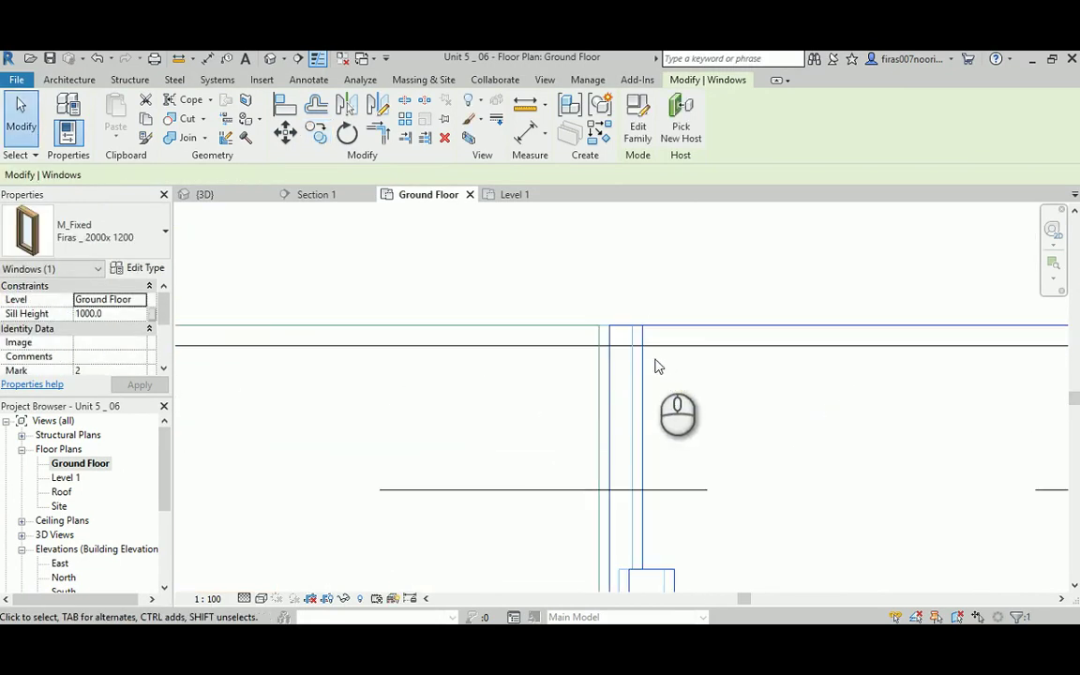
pyautogui.press('Escape')
pyautogui.click(611, 354)
pyautogui.click(285, 134)
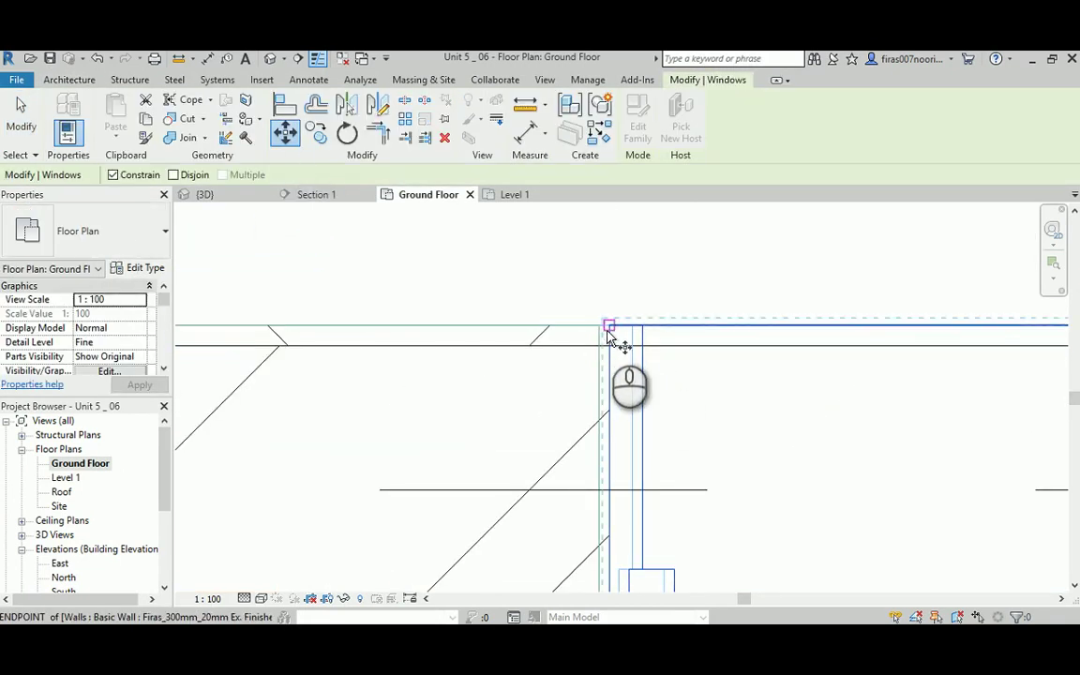
pyautogui.click(609, 326)
pyautogui.click(598, 326)
pyautogui.scroll(-5, 506, 357)
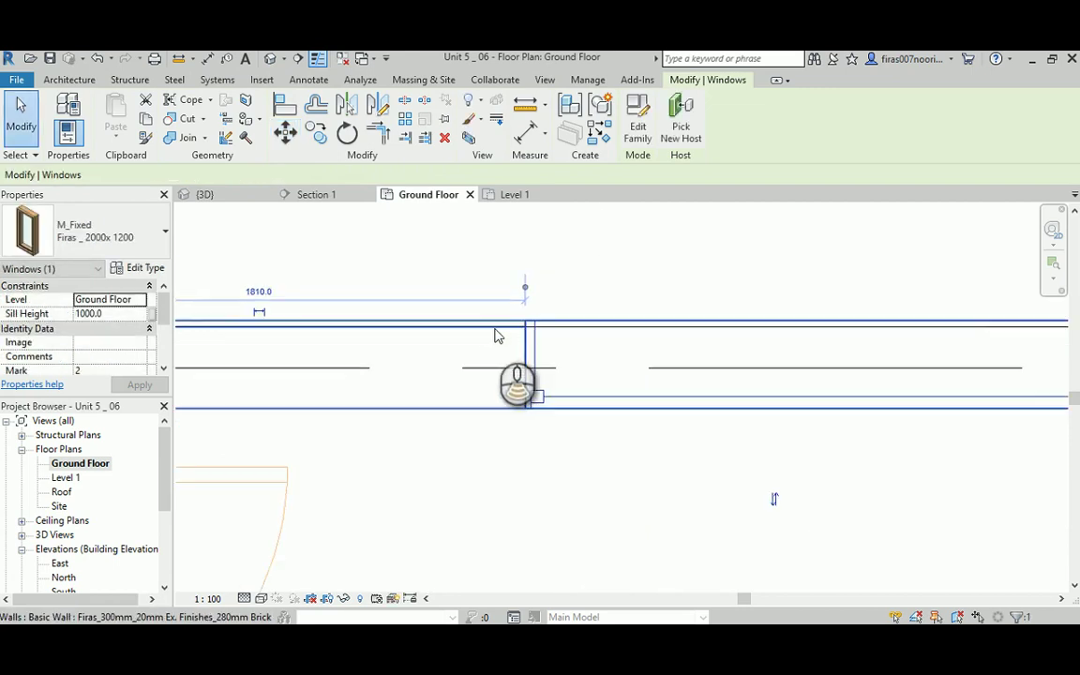
pyautogui.click(558, 428)
# - Create a similar 2000x 1200 window on the northern outline in the west exterior wall
pyautogui.click(597, 351)
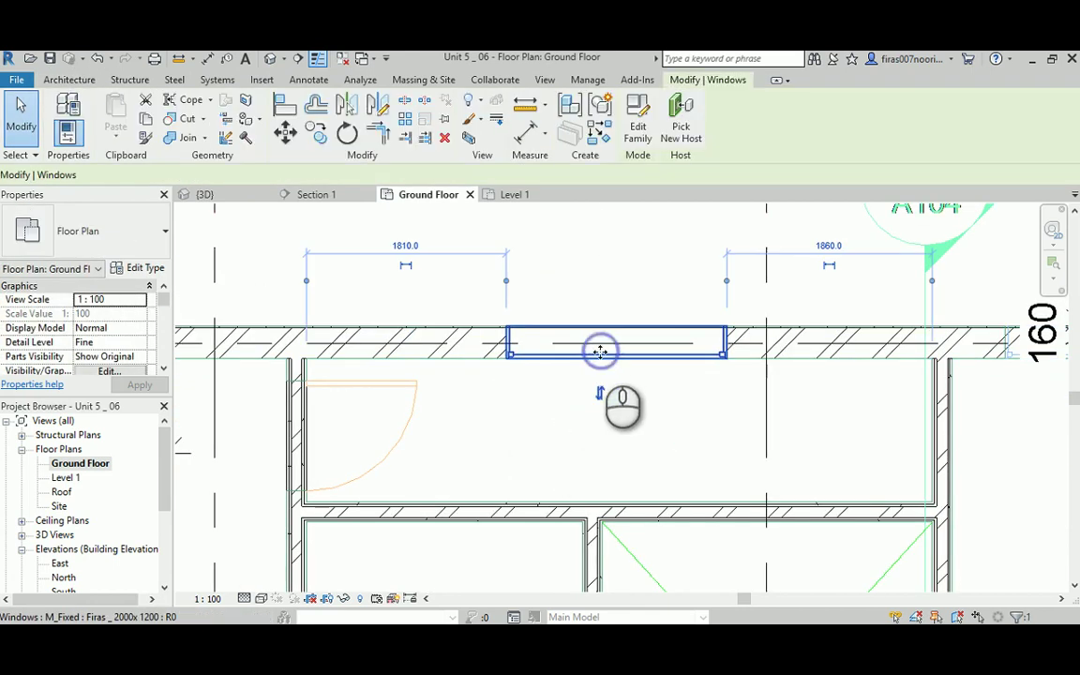
pyautogui.rightClick(599, 352)
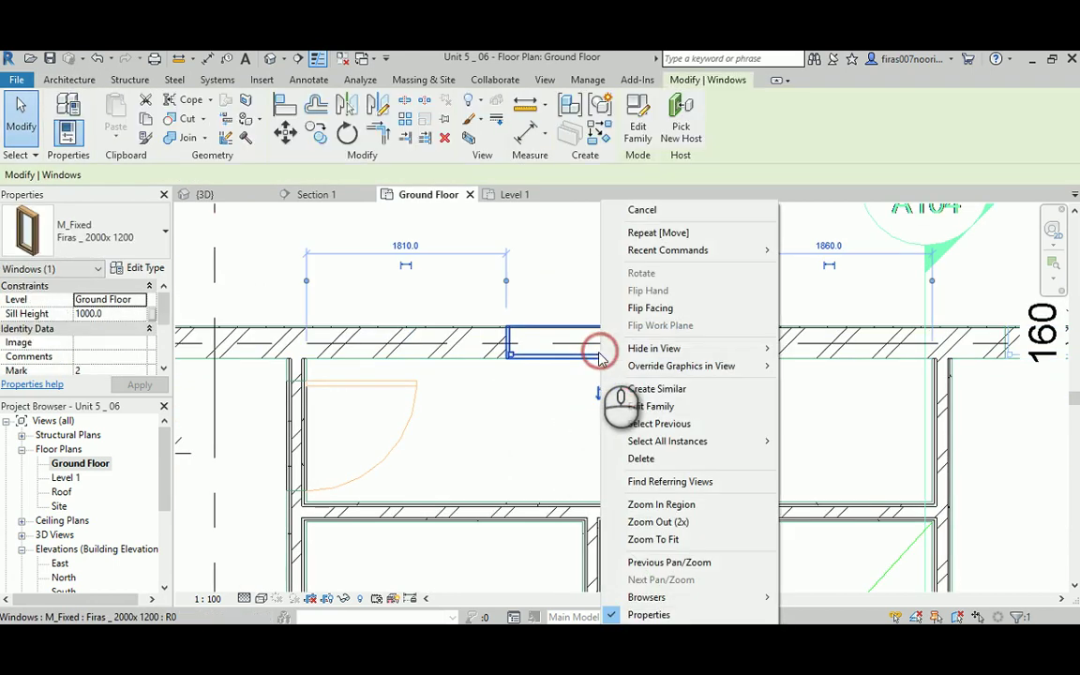
pyautogui.click(659, 392)
pyautogui.moveTo(694, 453); pyautogui.dragTo(767, 343, button='middle')
pyautogui.scroll(-2, 767, 342)
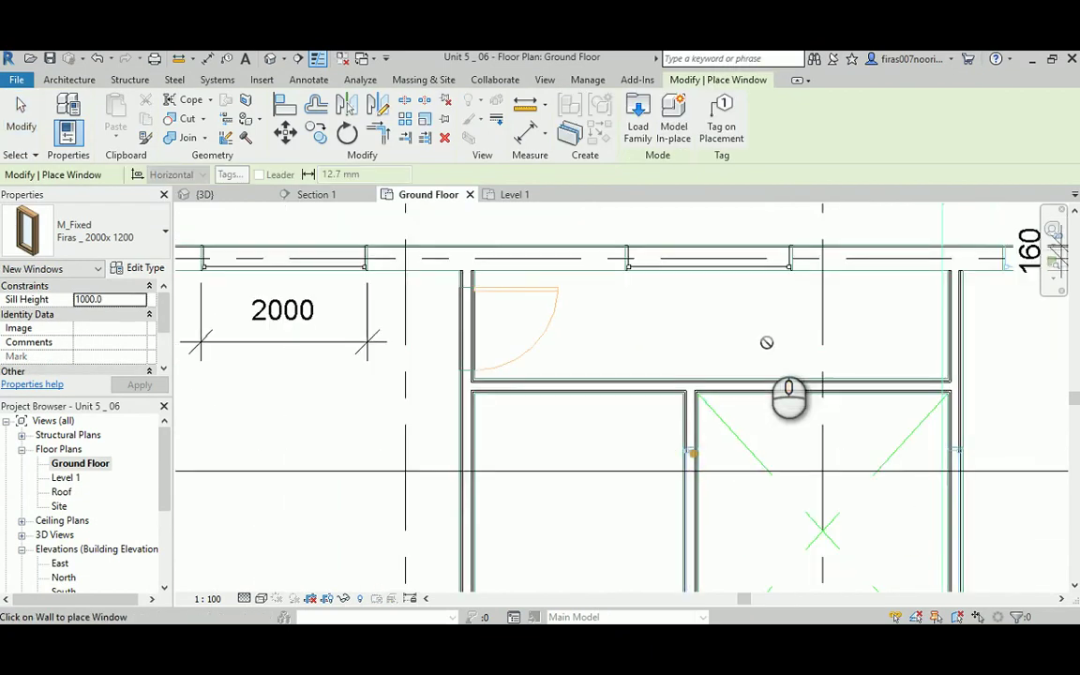
pyautogui.moveTo(492, 448); pyautogui.dragTo(575, 300, button='middle')
pyautogui.moveTo(424, 317); pyautogui.dragTo(511, 446, button='middle')
pyautogui.scroll(1, 429, 424)
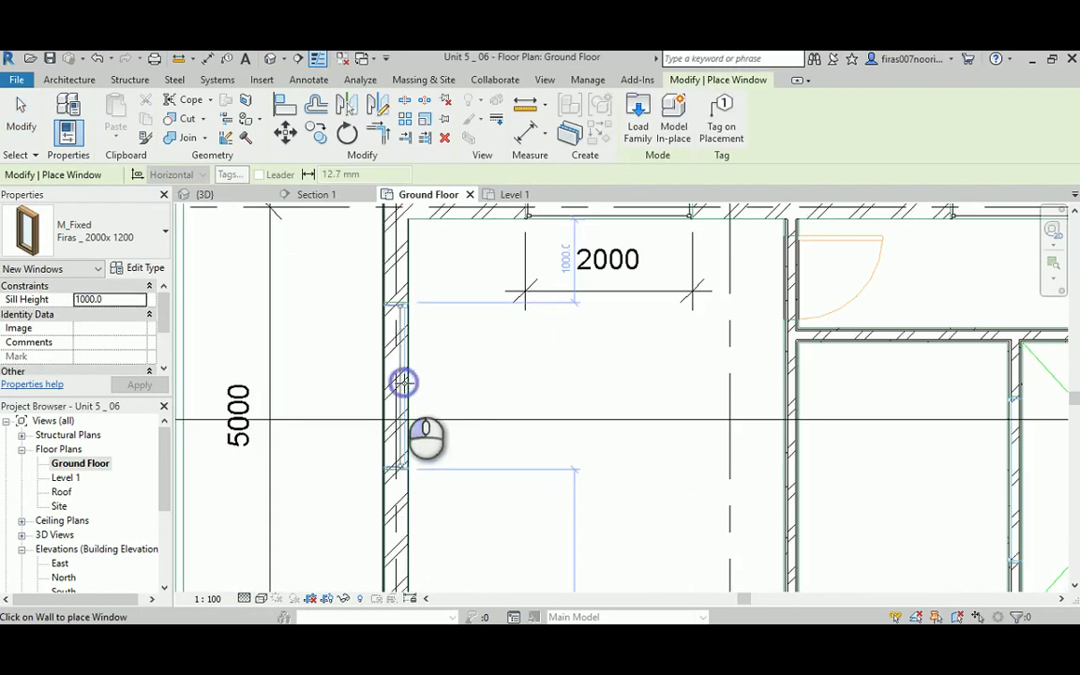
pyautogui.click(404, 382)
# - Place another 2000x 1200 window on the southern outline in the west exterior wall
pyautogui.moveTo(709, 451); pyautogui.dragTo(580, 308, button='middle')
pyautogui.scroll(-2, 582, 315)
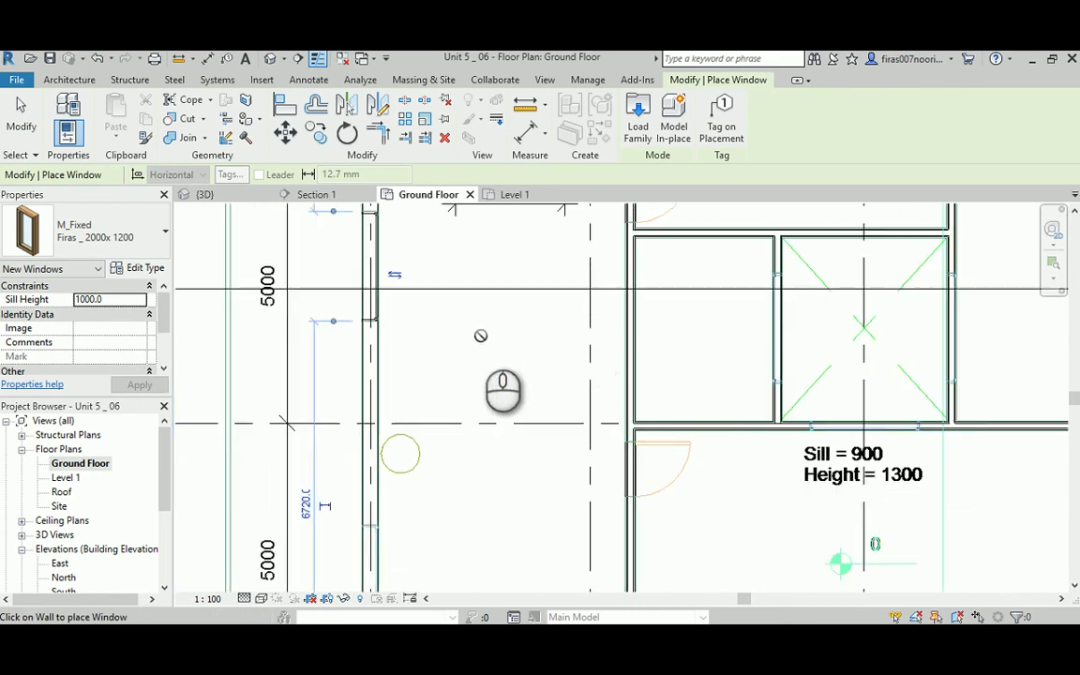
pyautogui.moveTo(480, 336); pyautogui.dragTo(355, 391, button='middle')
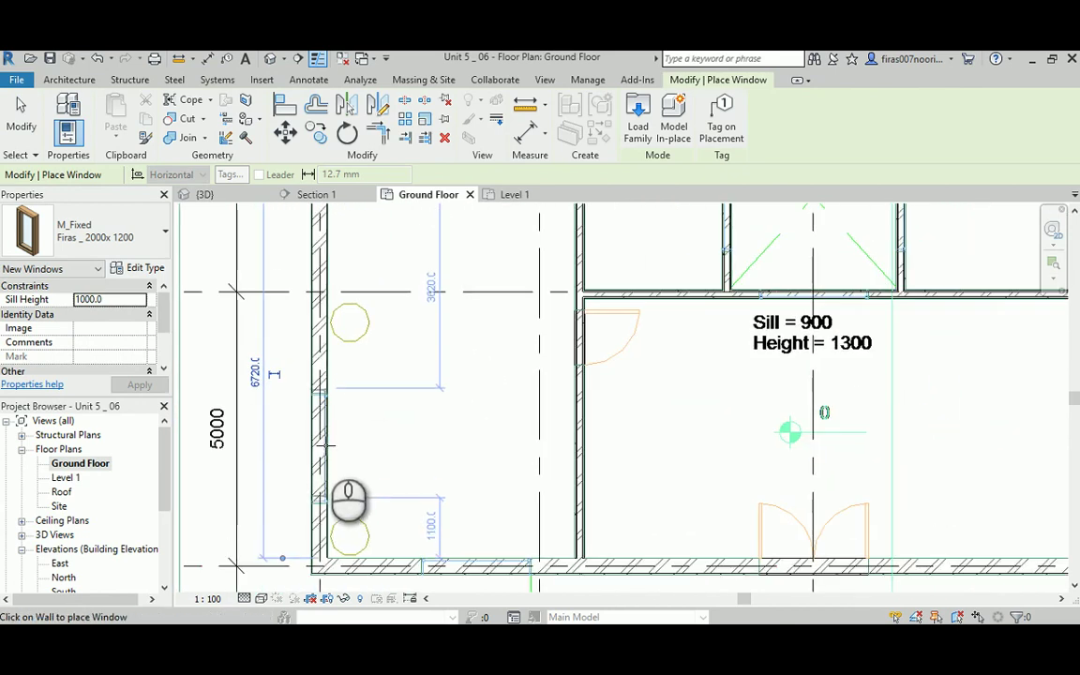
pyautogui.scroll(3, 291, 437)
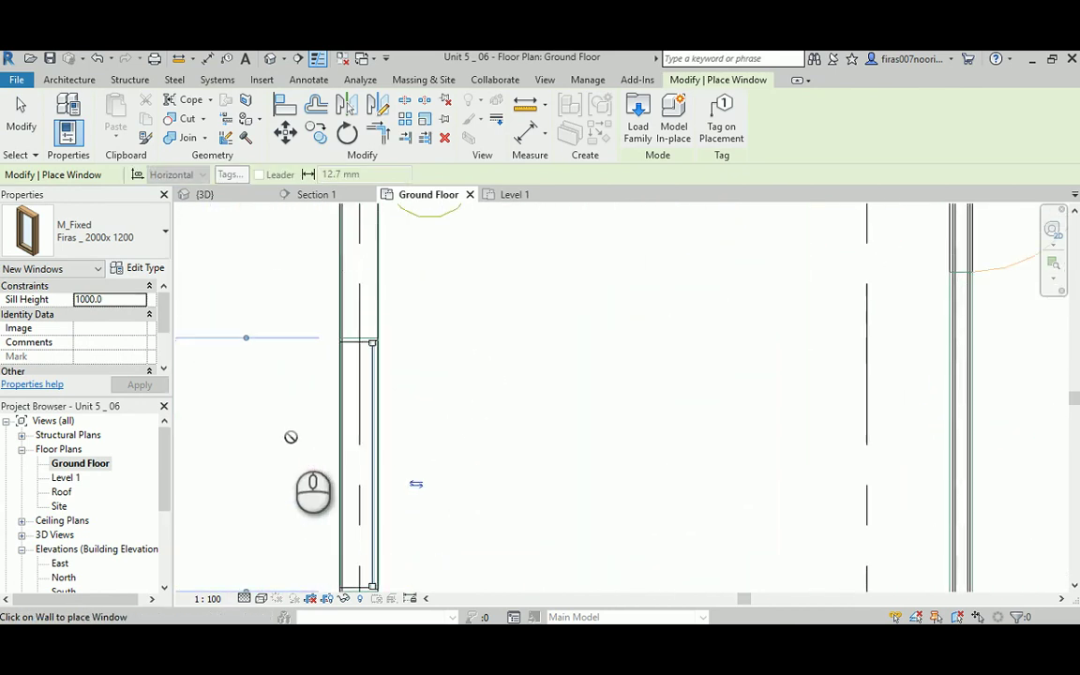
# - Place a 2000x 1200 window on the outline in the void's west wall
pyautogui.moveTo(458, 379); pyautogui.dragTo(287, 494, button='middle')
pyautogui.moveTo(497, 441); pyautogui.dragTo(287, 477, button='middle')
pyautogui.scroll(-2, 287, 477)
pyautogui.moveTo(500, 274); pyautogui.dragTo(473, 474, button='middle')
pyautogui.scroll(3, 467, 463)
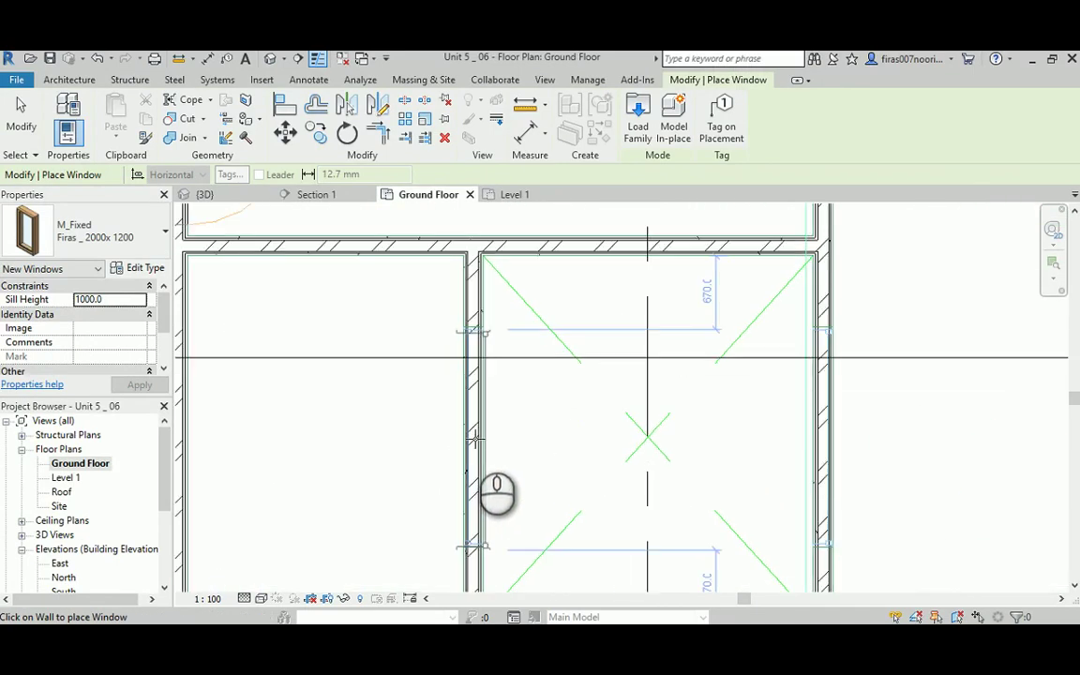
pyautogui.scroll(3, 474, 431)
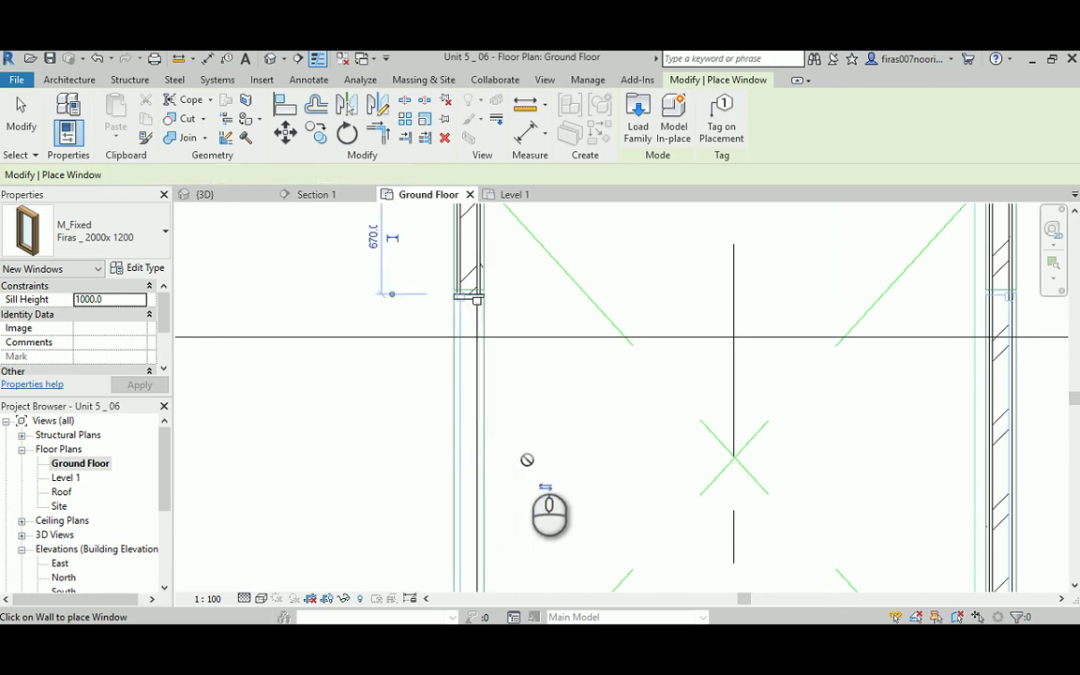
# - Place 2000x 1200 windows on the outlines in the void's east and south walls, and end window placement
pyautogui.moveTo(525, 458); pyautogui.dragTo(253, 427, button='middle')
pyautogui.click(667, 429)
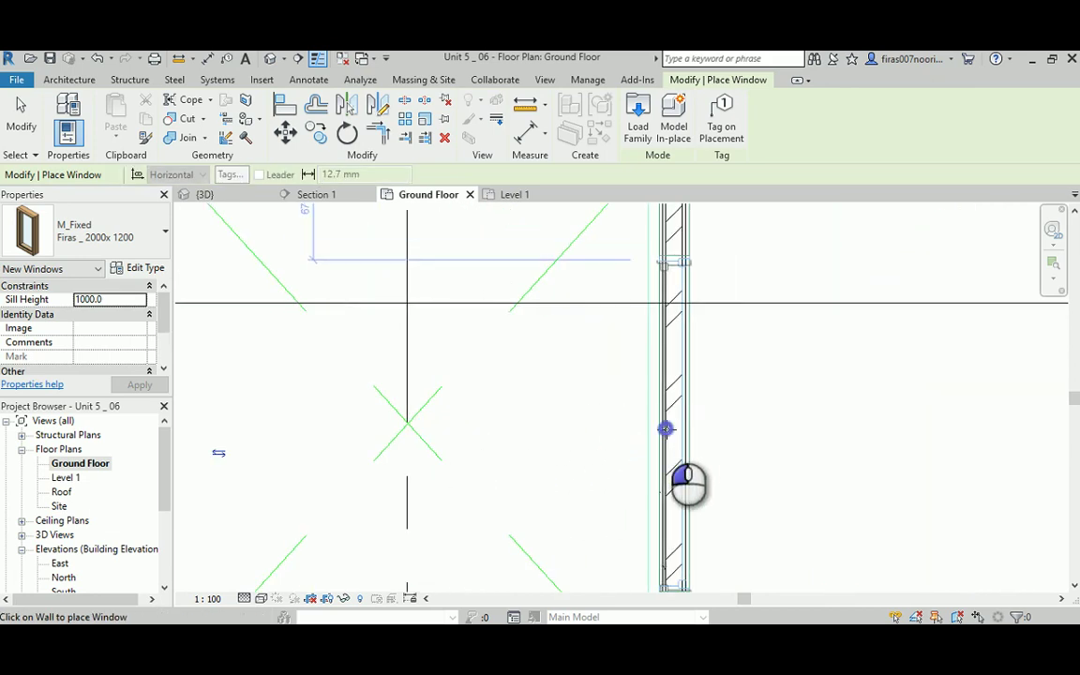
pyautogui.moveTo(499, 459); pyautogui.dragTo(555, 320, button='middle')
pyautogui.scroll(-1, 554, 323)
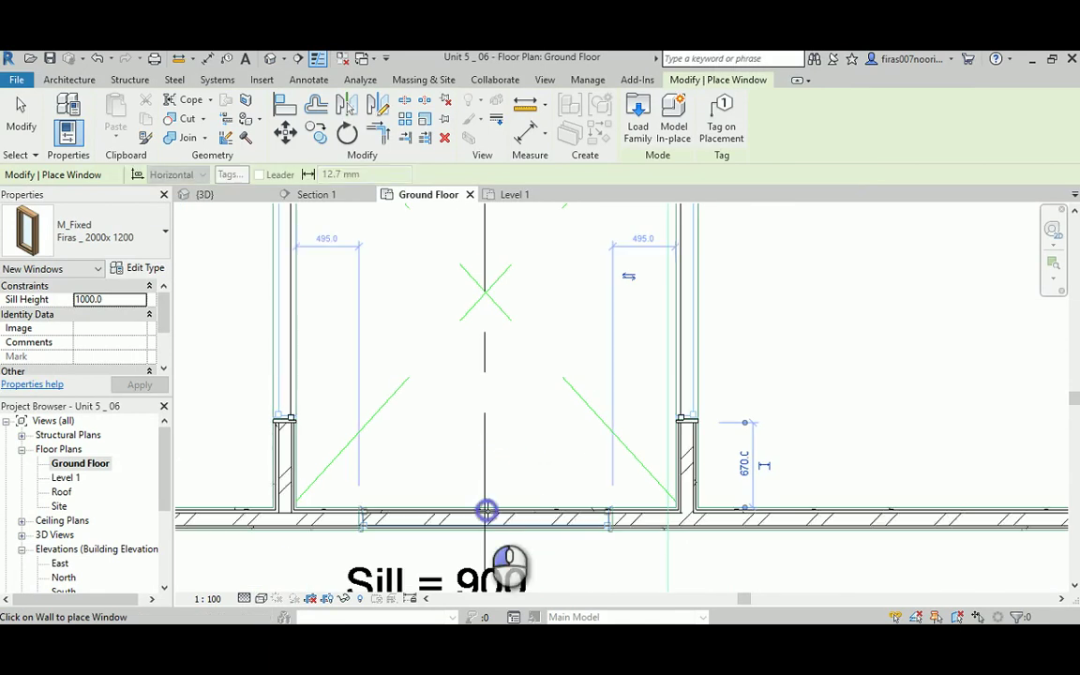
pyautogui.moveTo(400, 366); pyautogui.dragTo(500, 440, button='middle')
pyautogui.press('Escape')
# - Move the window in the void's west wall so its north edge meets the plan outline
pyautogui.scroll(5, 432, 286)
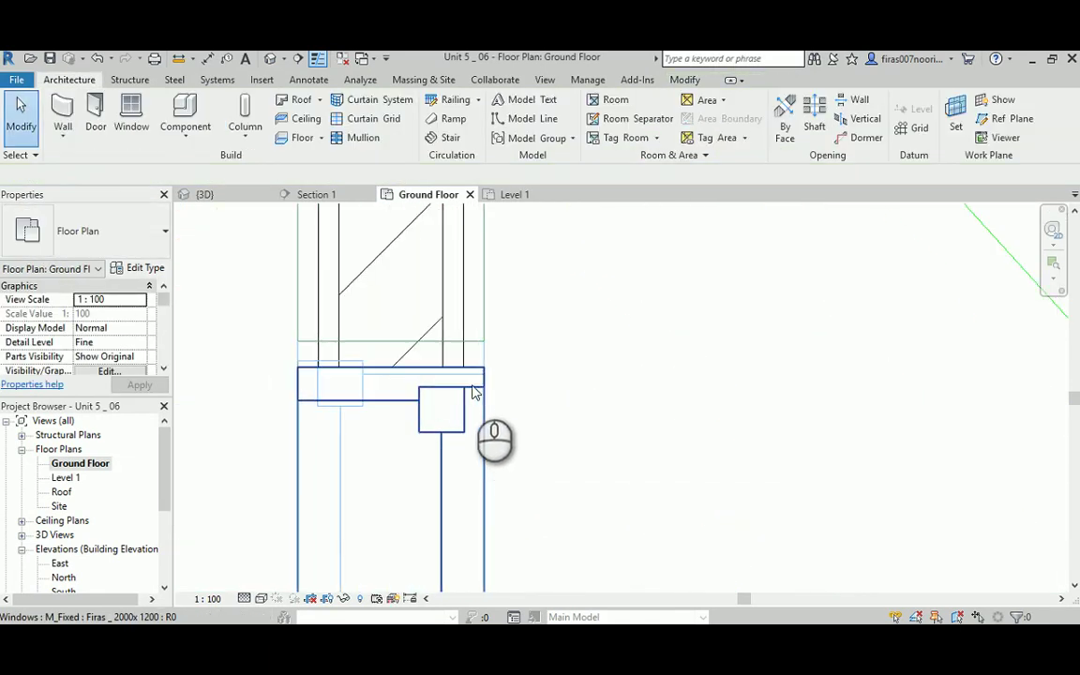
pyautogui.click(476, 393)
pyautogui.click(286, 134)
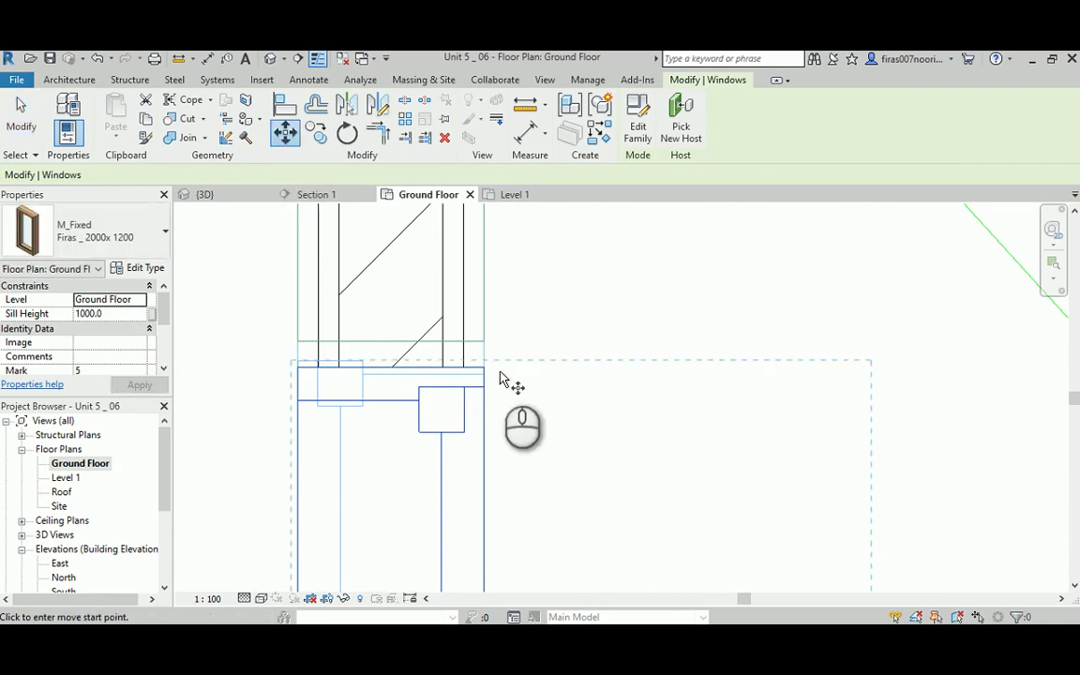
pyautogui.click(484, 345)
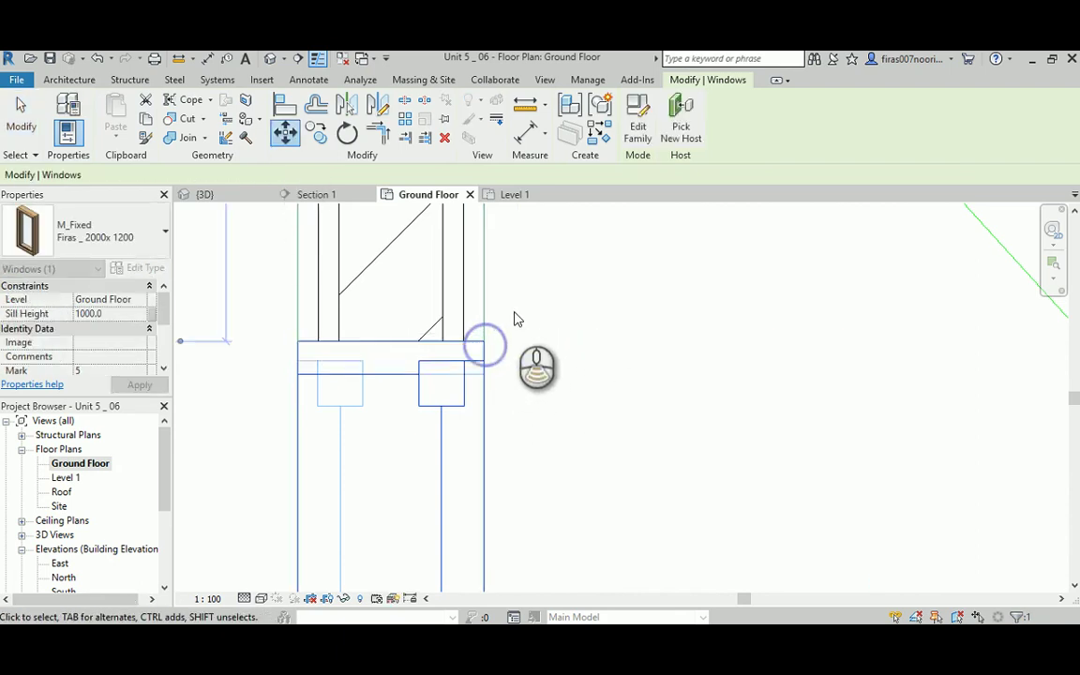
pyautogui.scroll(-5, 513, 323)
# - Flip the facing of the window in the void's south wall to match the plan outline
pyautogui.moveTo(624, 490); pyautogui.dragTo(539, 275, button='middle')
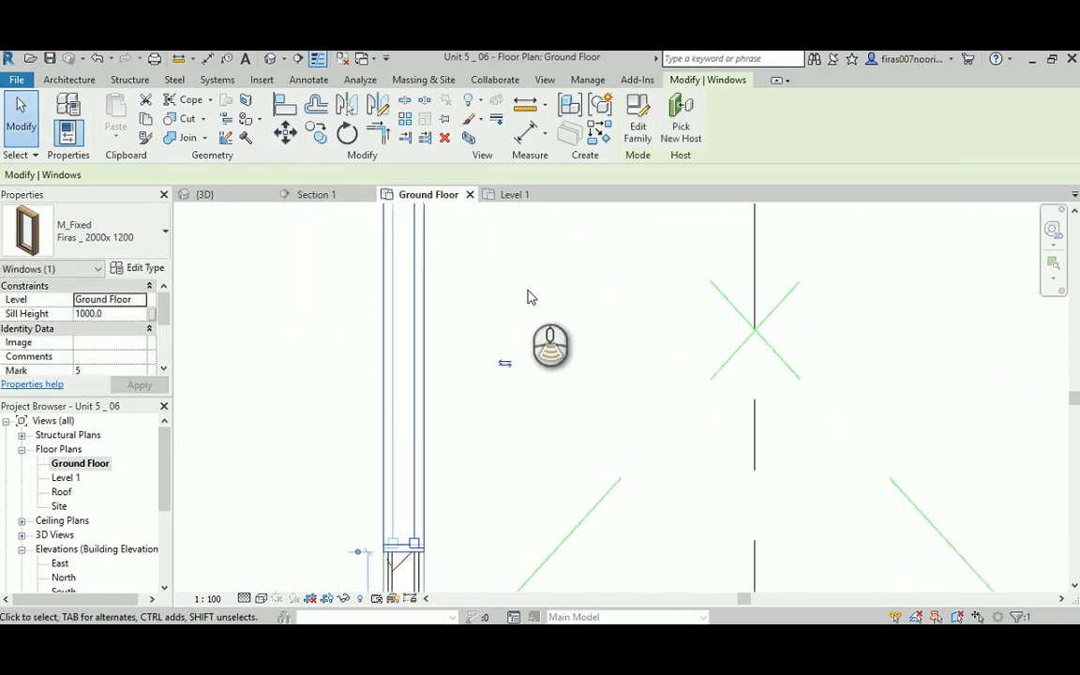
pyautogui.scroll(-1, 525, 305)
pyautogui.moveTo(557, 429); pyautogui.dragTo(406, 210, button='middle')
pyautogui.scroll(1, 468, 389)
pyautogui.click(426, 406)
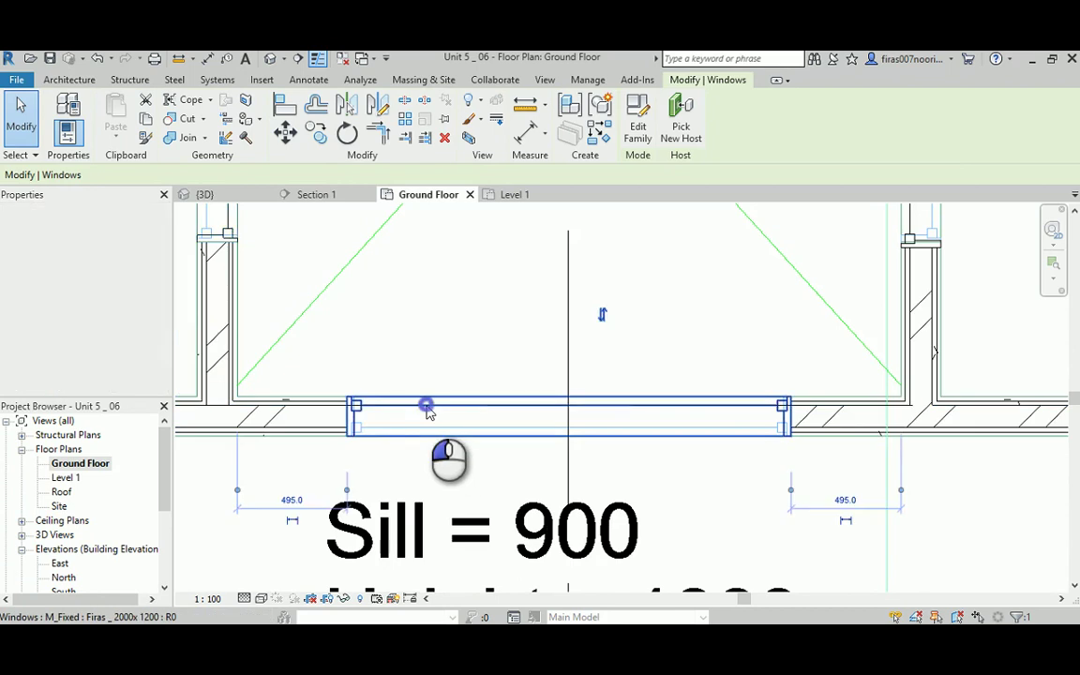
pyautogui.scroll(5, 428, 403)
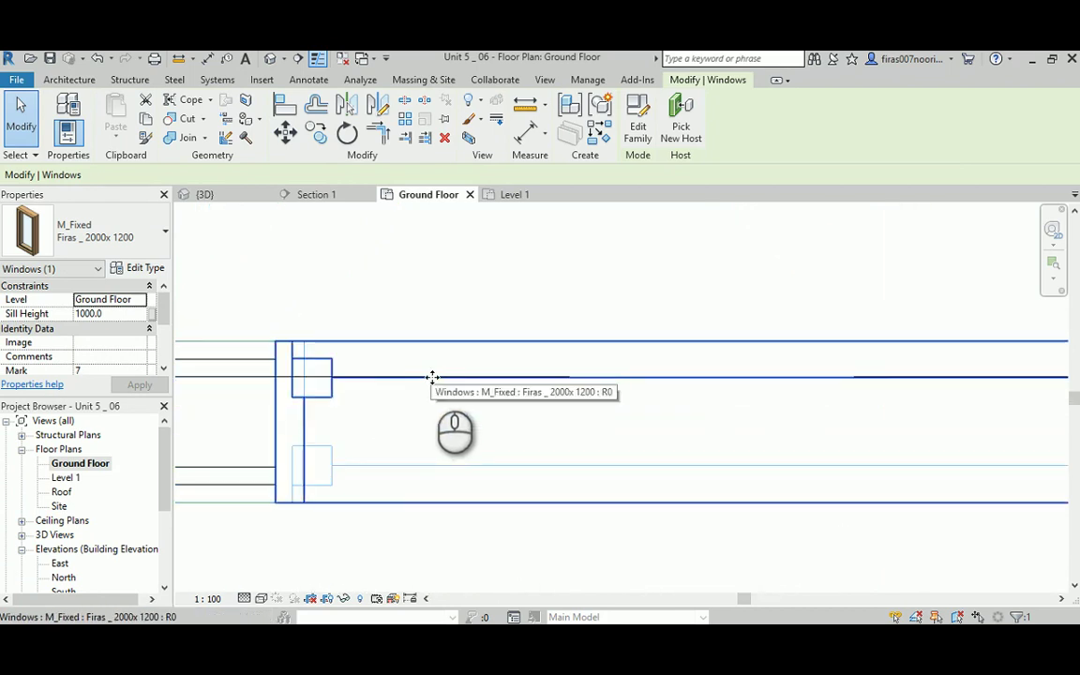
pyautogui.scroll(-5, 433, 377)
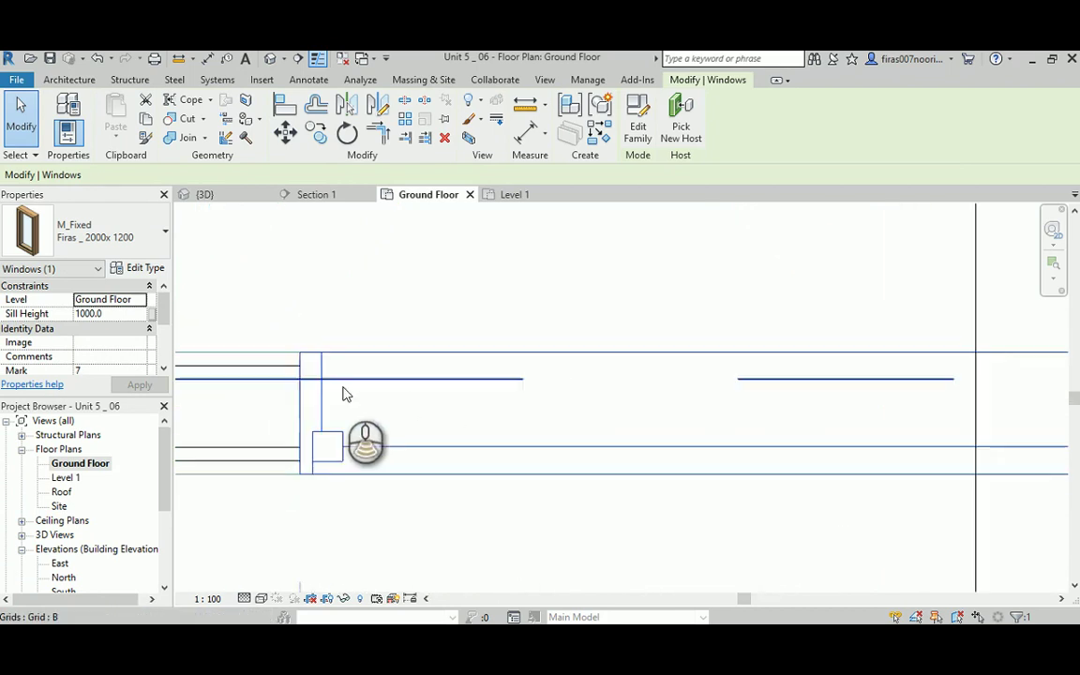
pyautogui.scroll(4, 345, 393)
# - Flip the window in the void's east wall and move it so its south edge meets the plan outline
pyautogui.moveTo(456, 373); pyautogui.dragTo(437, 611, button='middle')
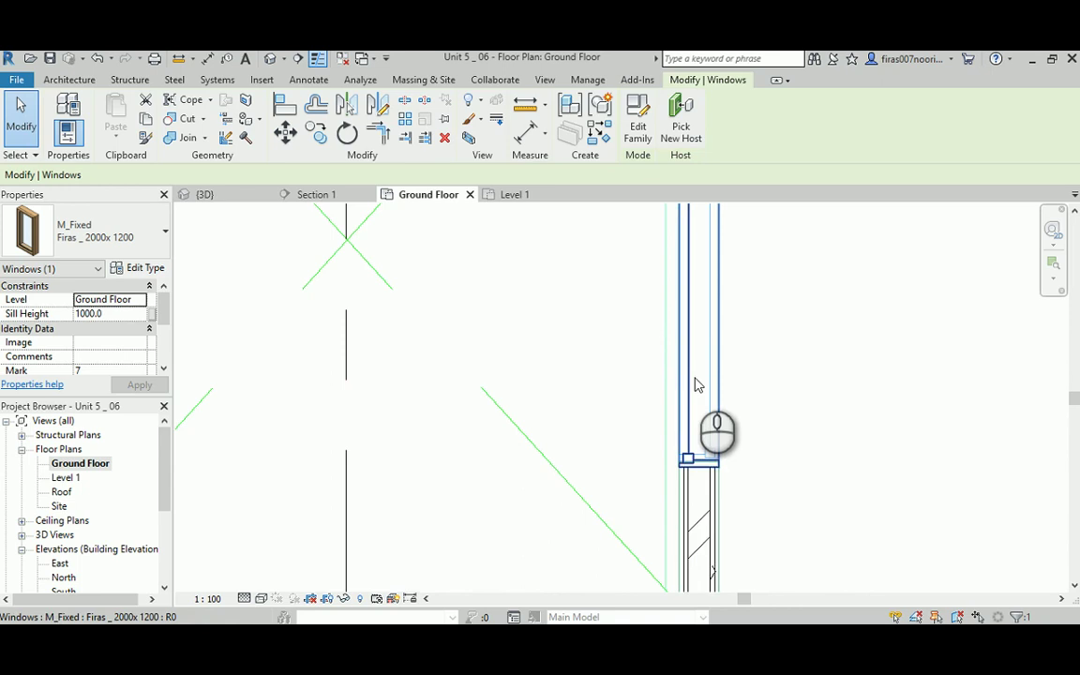
pyautogui.press('space')
pyautogui.moveTo(613, 399); pyautogui.dragTo(598, 405, button='middle')
pyautogui.scroll(4, 642, 476)
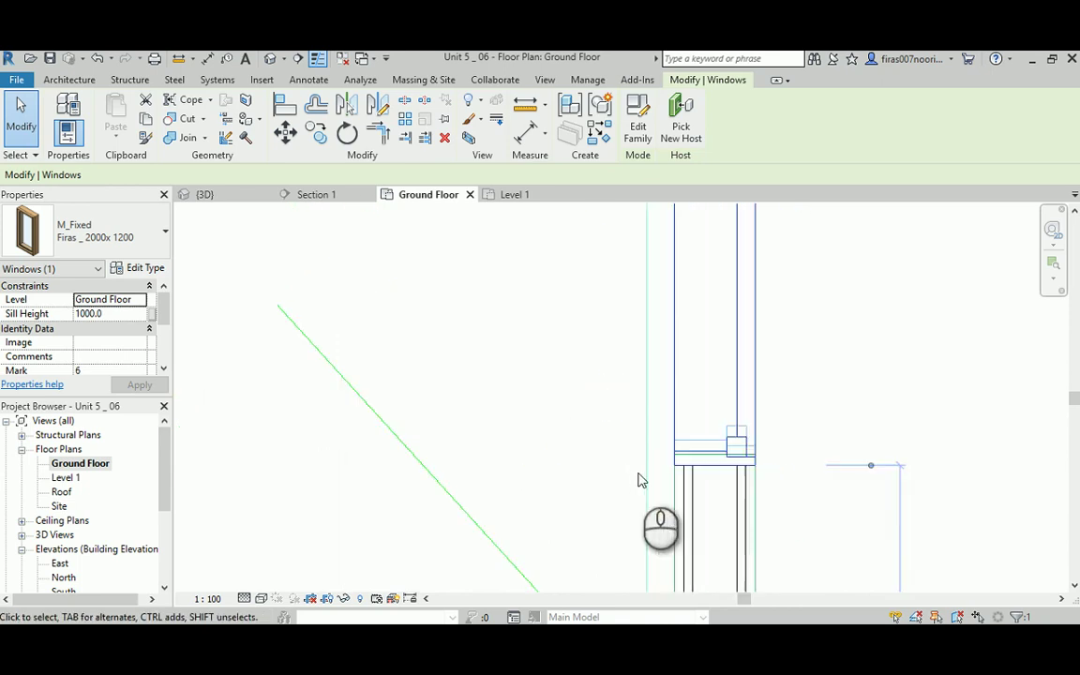
pyautogui.click(285, 134)
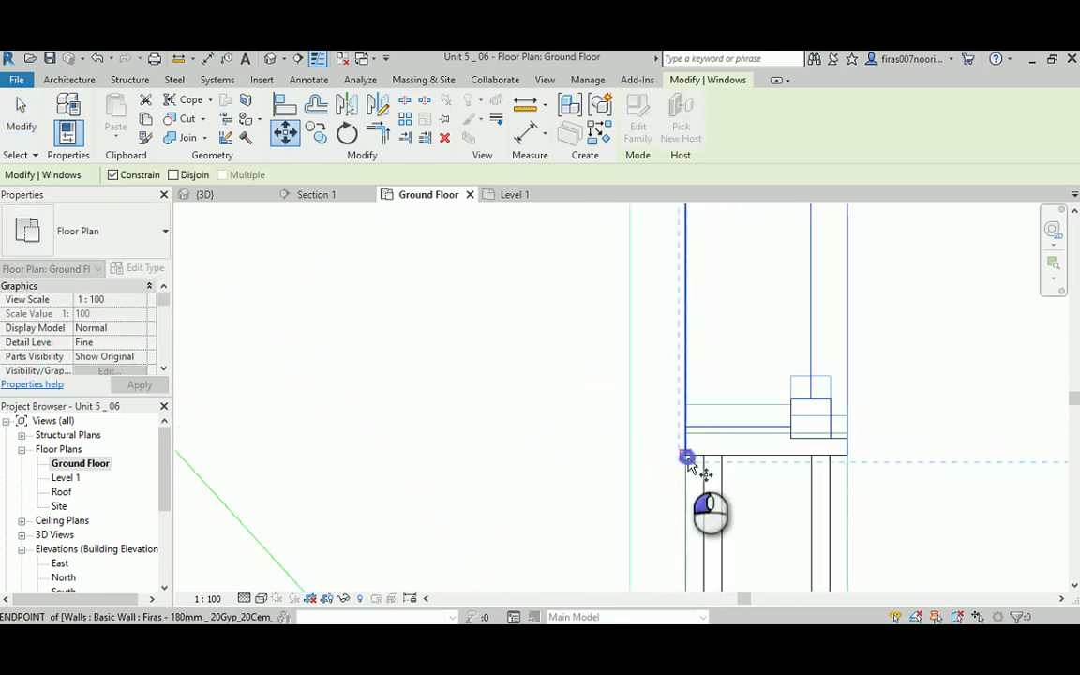
pyautogui.click(685, 433)
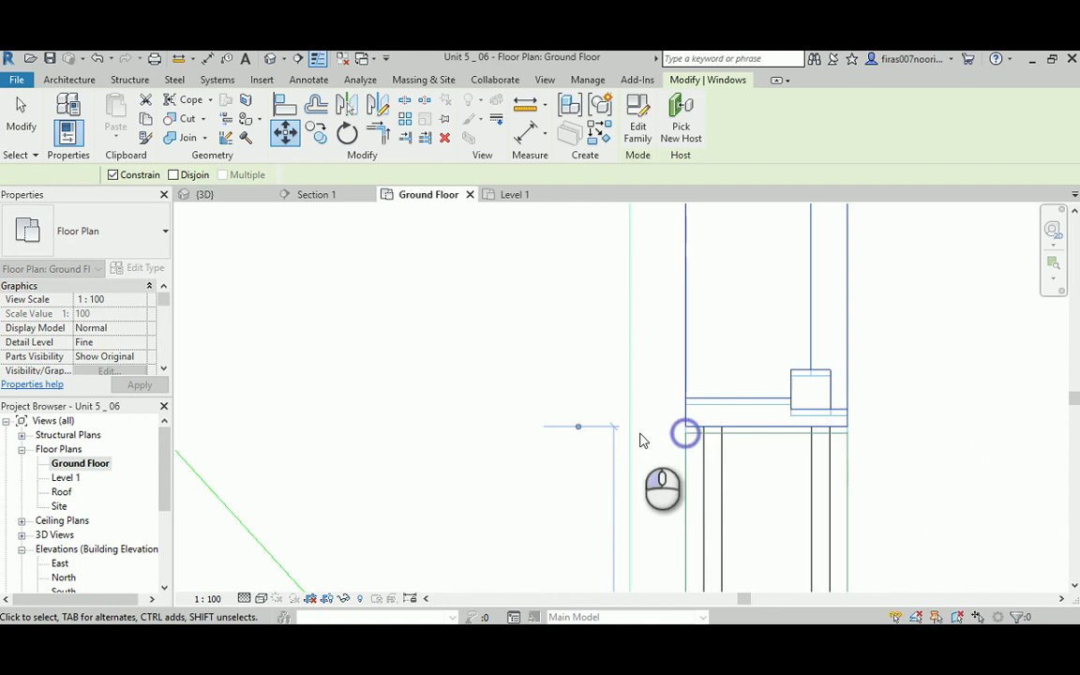
pyautogui.scroll(2, 764, 417)
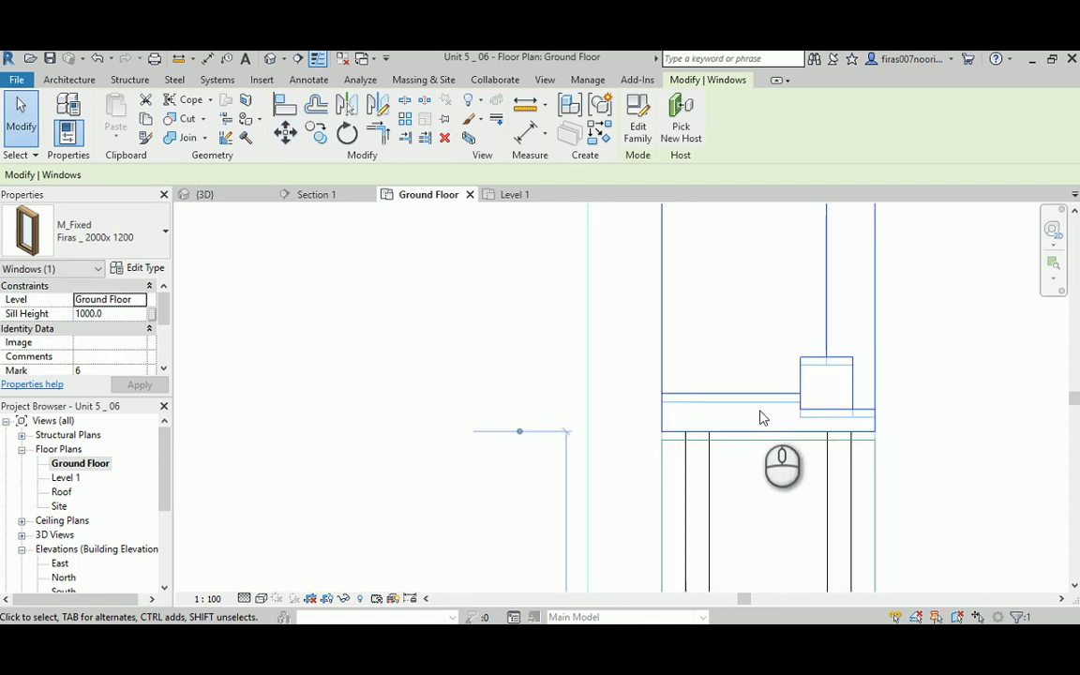
pyautogui.click(293, 137)
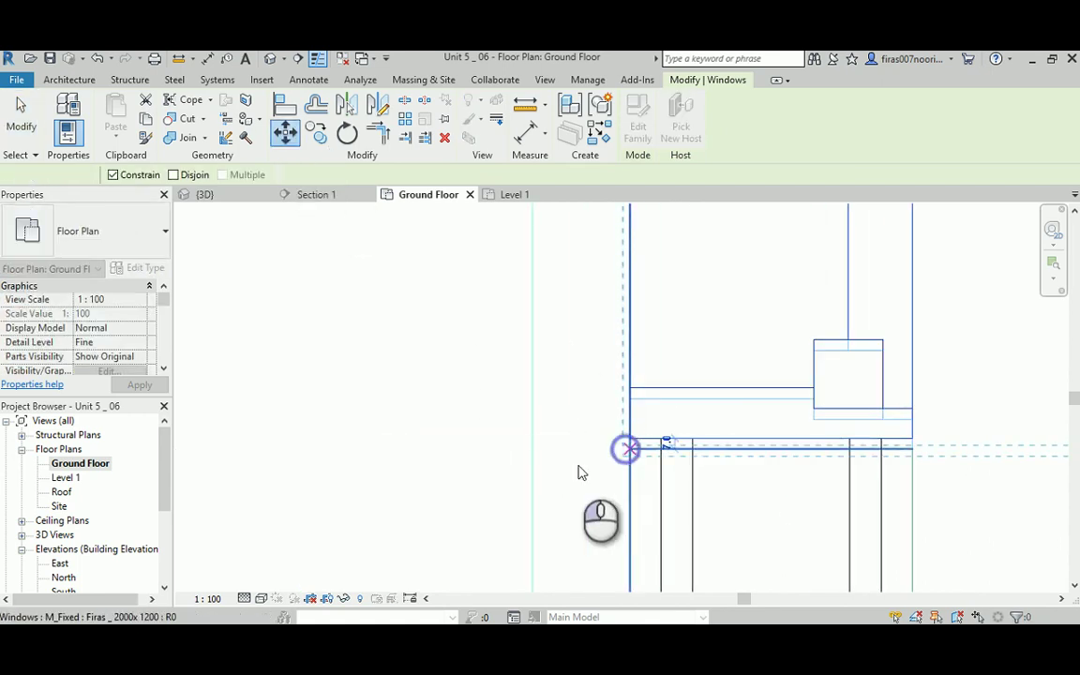
# - Flip the facing of the window in the void's west wall to match the plan outline
pyautogui.scroll(-5, 581, 474)
pyautogui.moveTo(338, 368); pyautogui.dragTo(695, 457, button='middle')
pyautogui.scroll(-1, 695, 457)
pyautogui.scroll(-2, 436, 372)
pyautogui.moveTo(436, 372); pyautogui.dragTo(765, 511, button='middle')
pyautogui.click(596, 429)
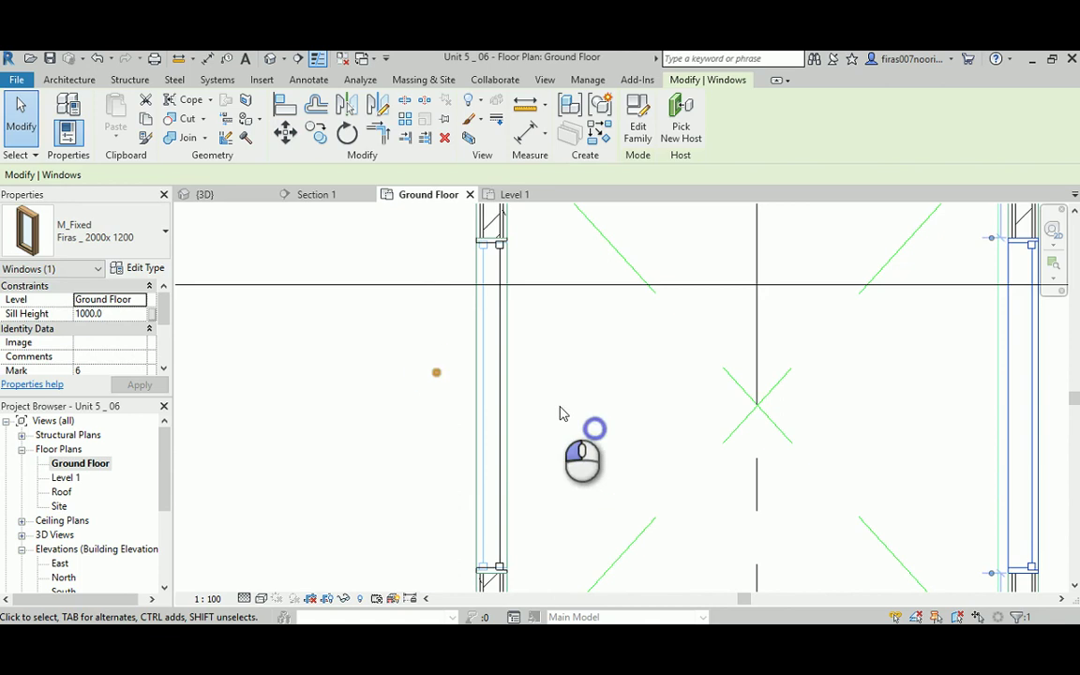
pyautogui.click(509, 372)
pyautogui.scroll(-4, 545, 405)
pyautogui.moveTo(683, 397); pyautogui.dragTo(670, 416, button='middle')
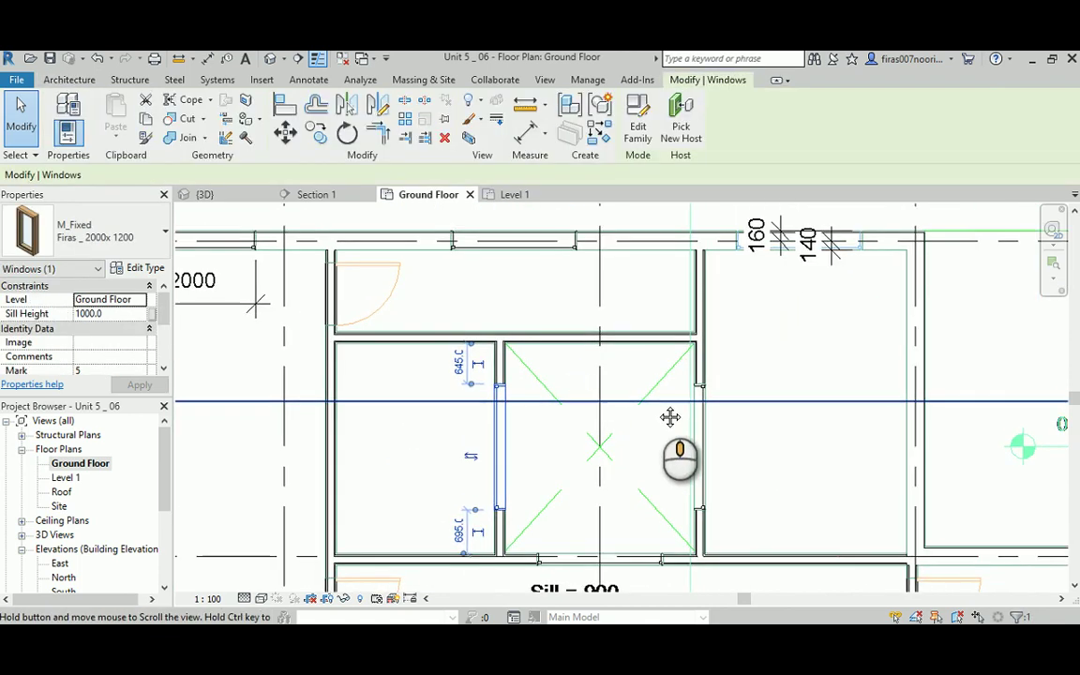
# - Delete the 160 and 140 dimensions at the planned window opening in the north wall
pyautogui.click(813, 483)
pyautogui.moveTo(738, 462); pyautogui.dragTo(659, 268, button='middle')
pyautogui.moveTo(682, 385); pyautogui.dragTo(696, 582, button='middle')
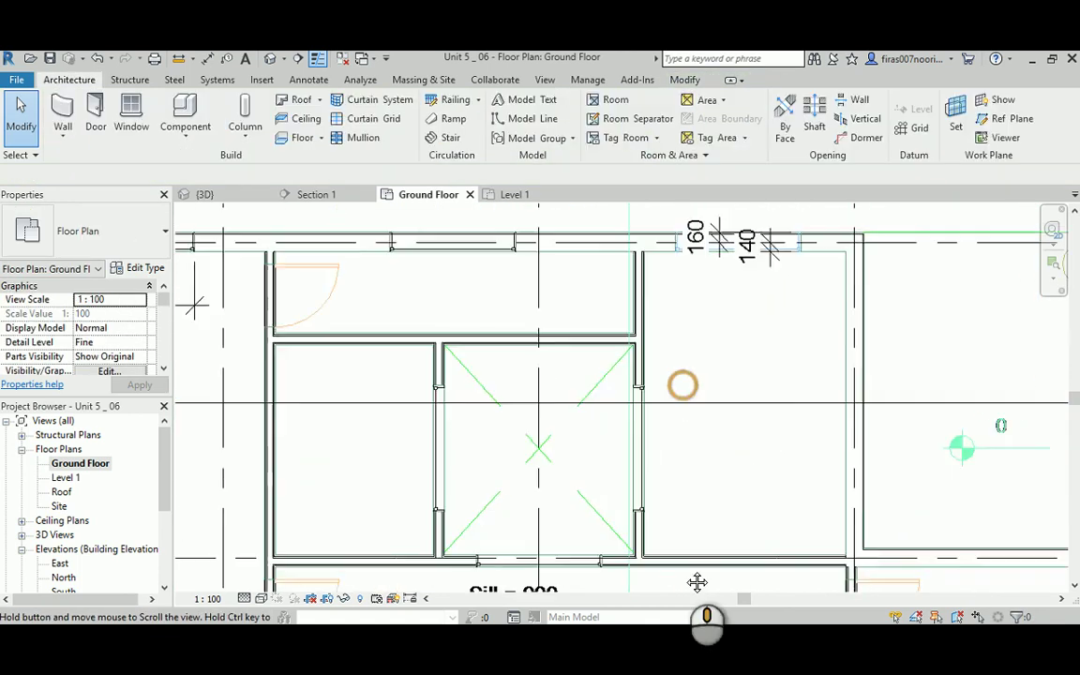
pyautogui.click(769, 349)
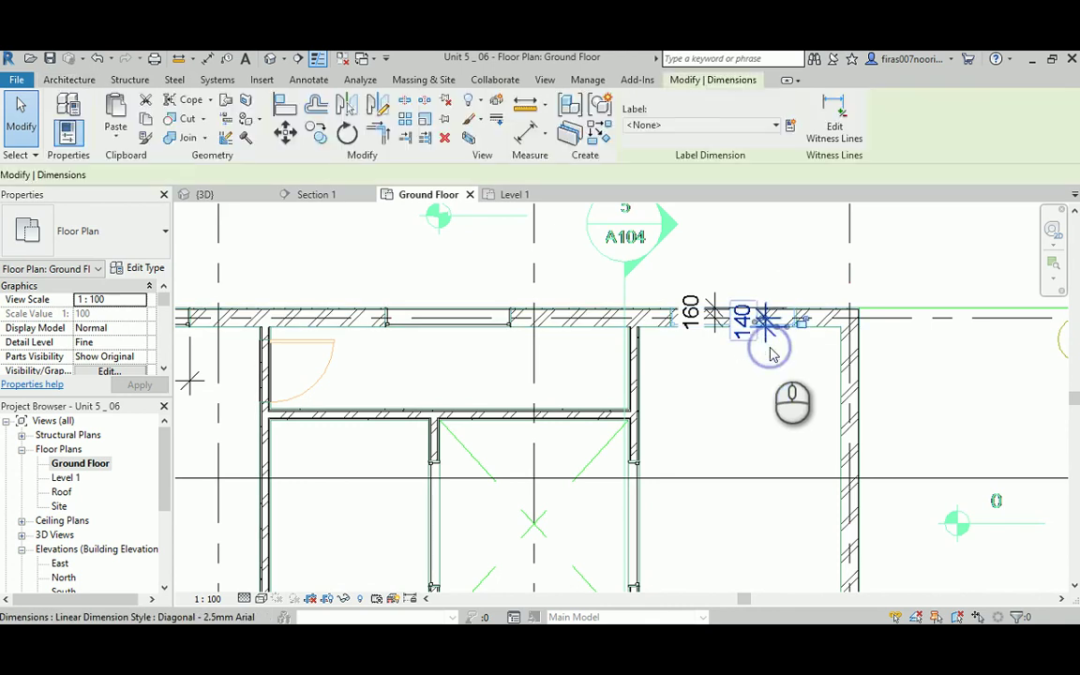
pyautogui.press('Delete')
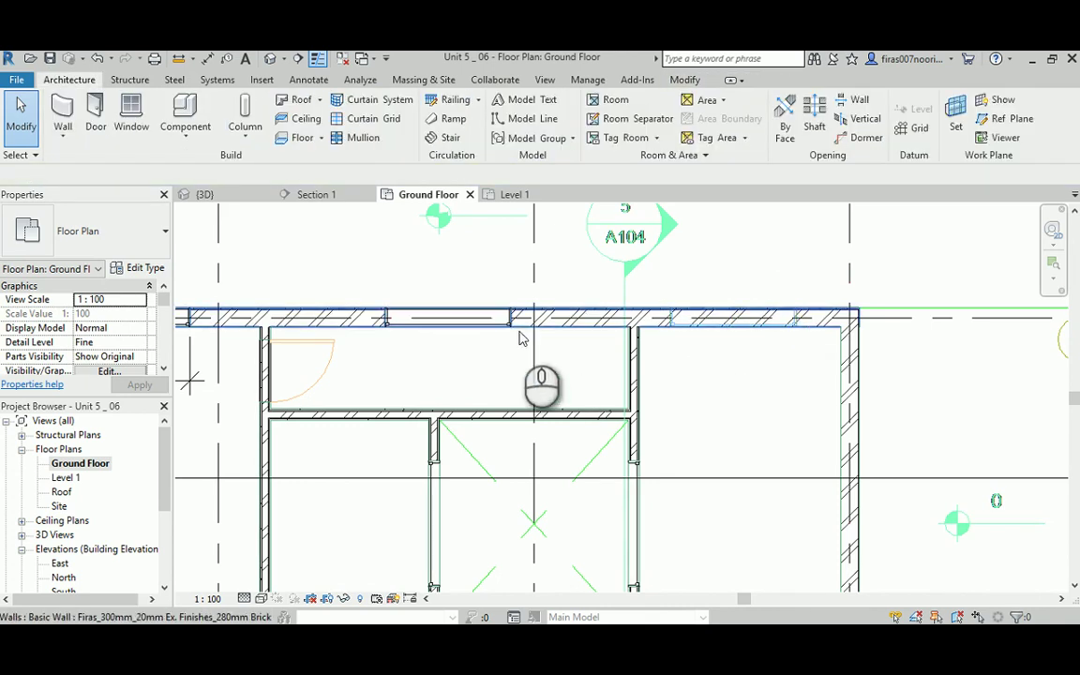
# - Copy the north-wall window near the void onto the plan's window outline in the adjacent room to the east
pyautogui.click(474, 320)
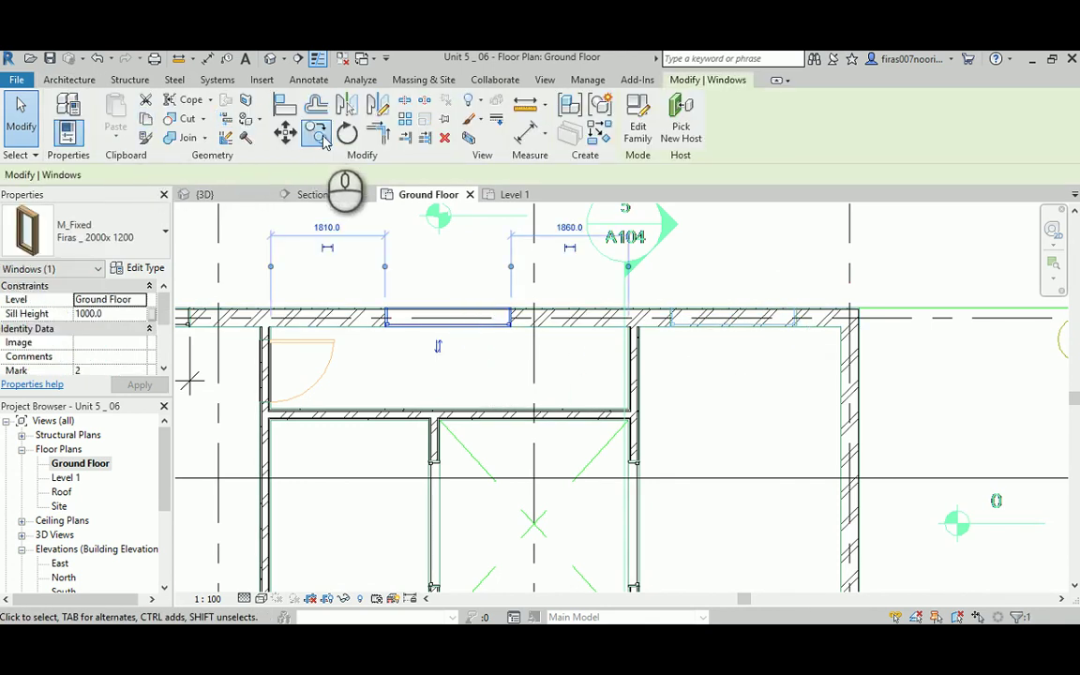
pyautogui.click(323, 139)
pyautogui.scroll(4, 516, 315)
pyautogui.click(497, 318)
pyautogui.moveTo(863, 363); pyautogui.dragTo(418, 477, button='middle')
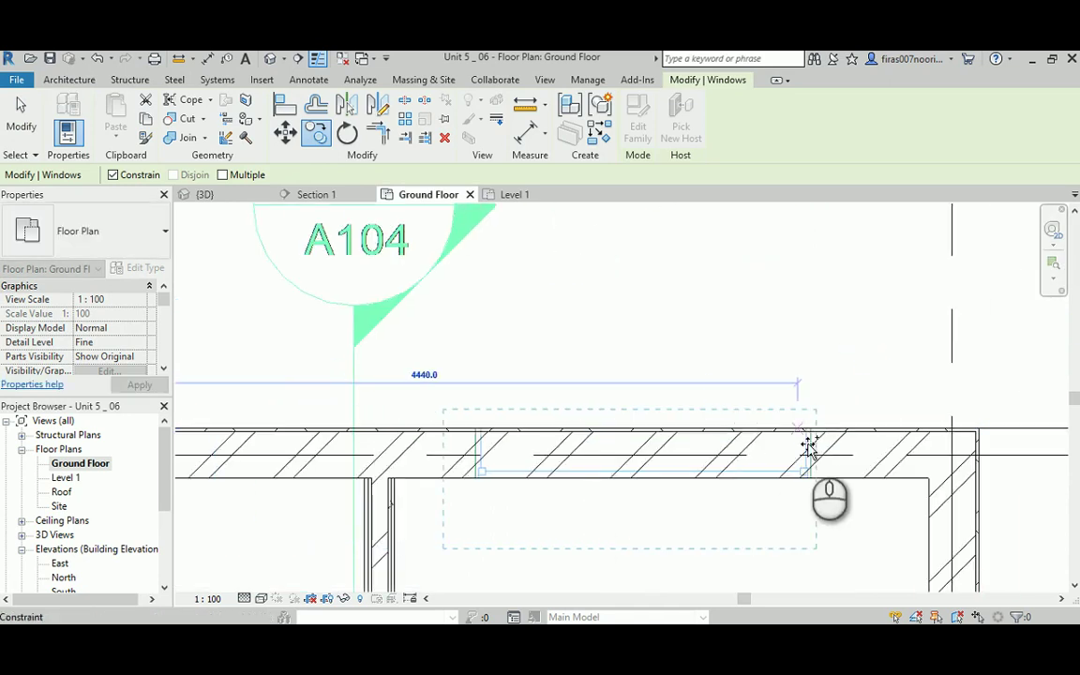
pyautogui.click(736, 351)
pyautogui.rightClick(728, 313)
pyautogui.click(766, 213)
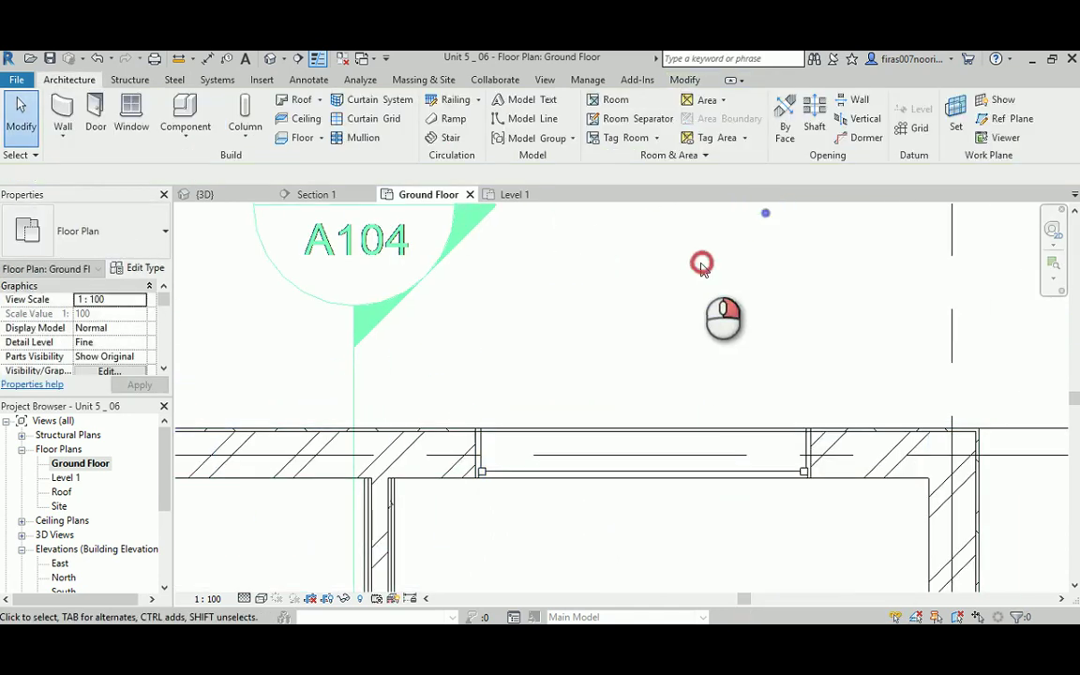
pyautogui.rightClick(703, 264)
pyautogui.click(733, 281)
# - Place a 2000x 1200 window with 1000 sill height on the plan outline in the east wall between grids B and C
pyautogui.scroll(-6, 637, 327)
pyautogui.moveTo(723, 496); pyautogui.dragTo(628, 202, button='middle')
pyautogui.scroll(-1, 677, 346)
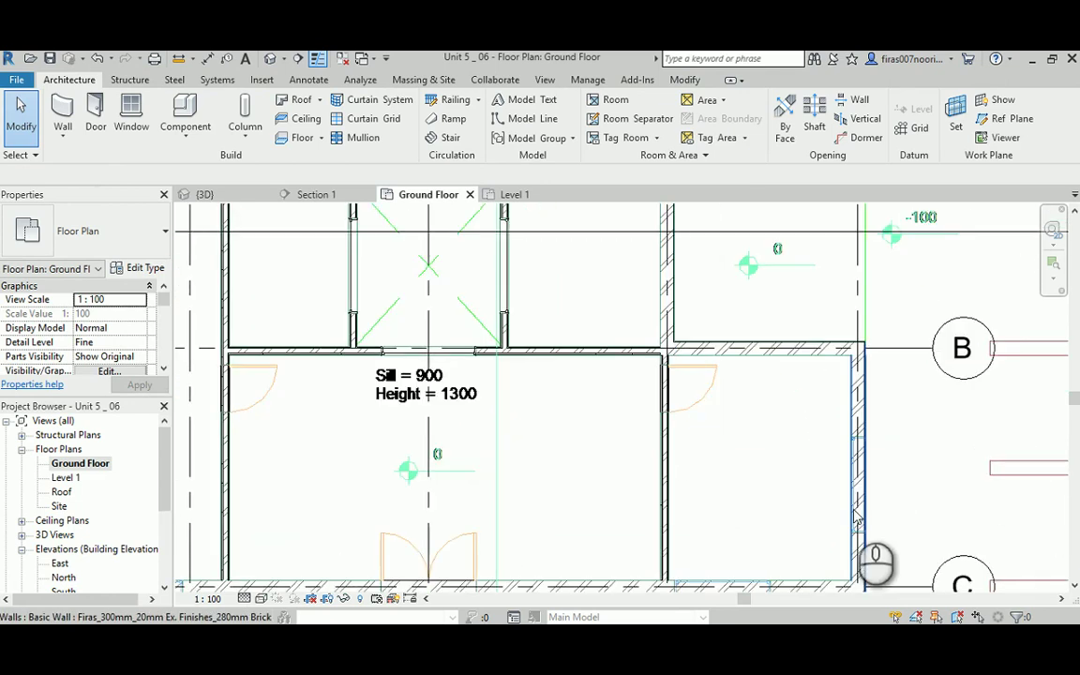
pyautogui.moveTo(694, 411); pyautogui.dragTo(574, 304, button='middle')
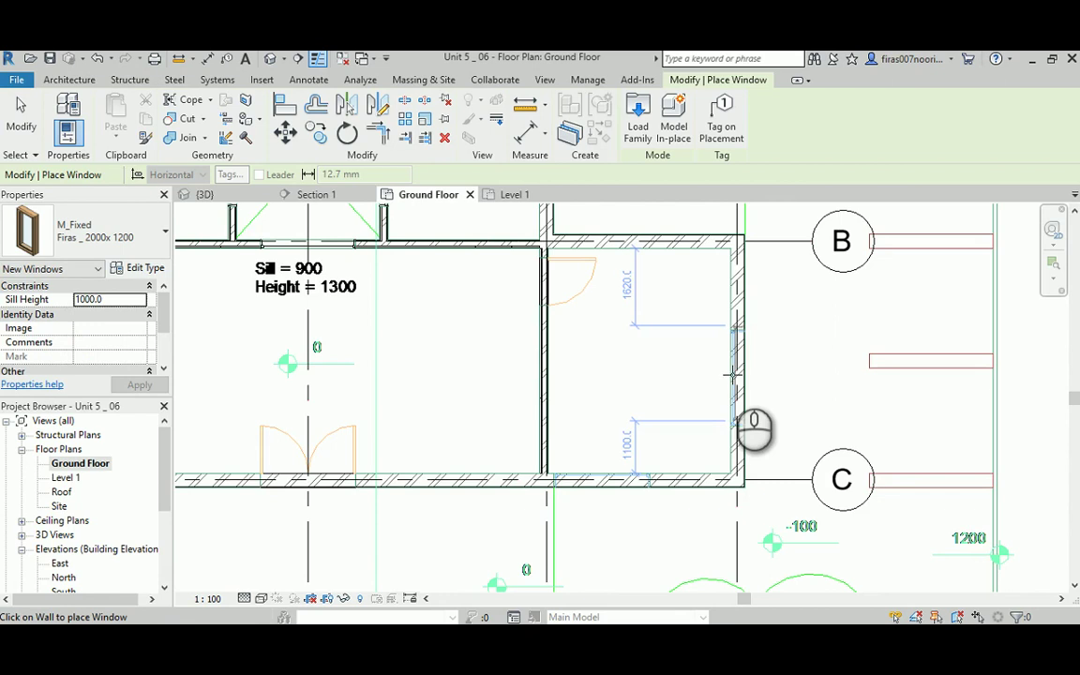
pyautogui.scroll(5, 732, 374)
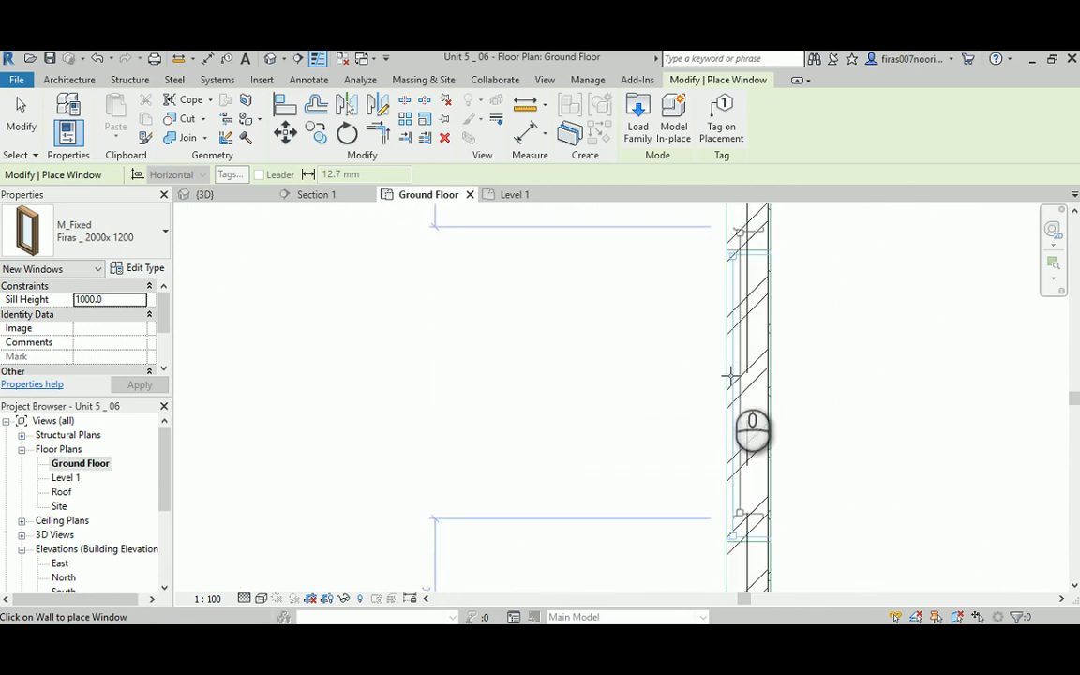
pyautogui.click(731, 395)
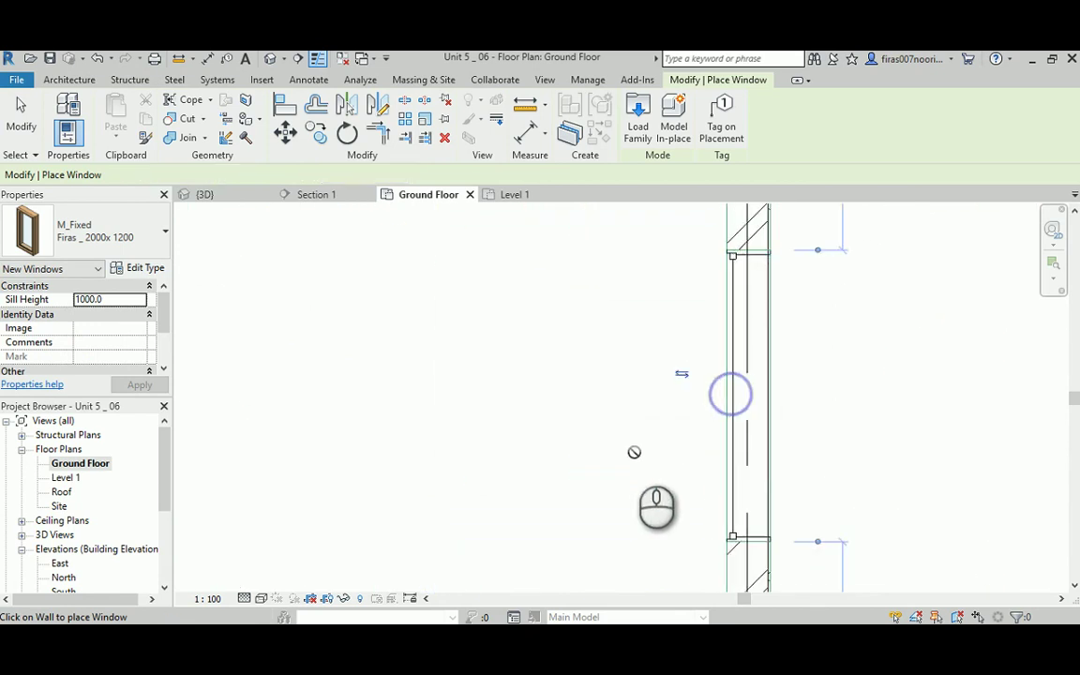
# - Place a 2000x 1200 window on the plan outline in the south wall of the southeast room
pyautogui.moveTo(604, 465); pyautogui.dragTo(752, 287, button='middle')
pyautogui.moveTo(547, 434); pyautogui.dragTo(647, 360, button='middle')
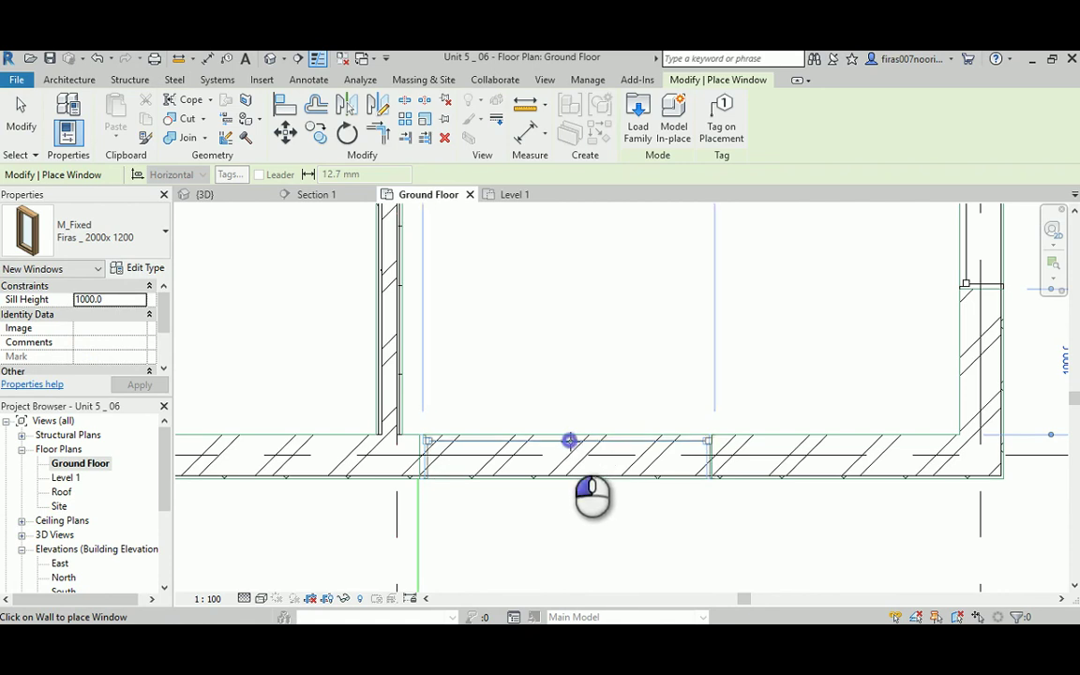
pyautogui.click(569, 441)
# - Place a 2000x 1200 window on the plan outline in the south wall of the southwest room and end window placement
pyautogui.scroll(-4, 621, 376)
pyautogui.moveTo(489, 376); pyautogui.dragTo(875, 405, button='middle')
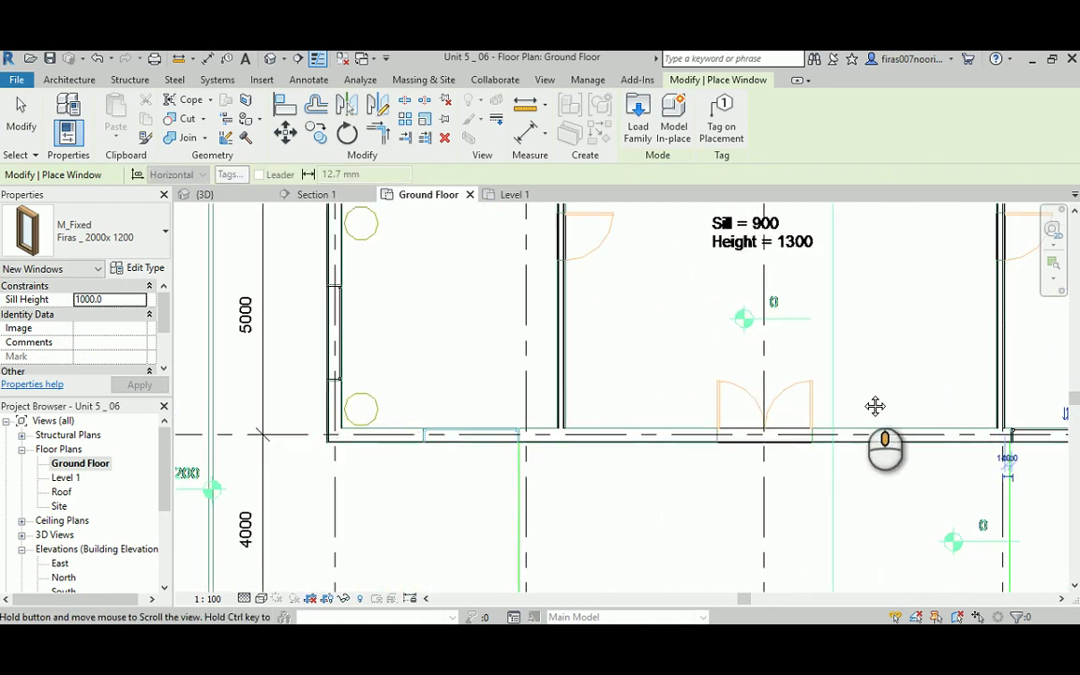
pyautogui.click(469, 434)
pyautogui.press('Escape')
pyautogui.press('Escape')
pyautogui.scroll(5, 424, 436)
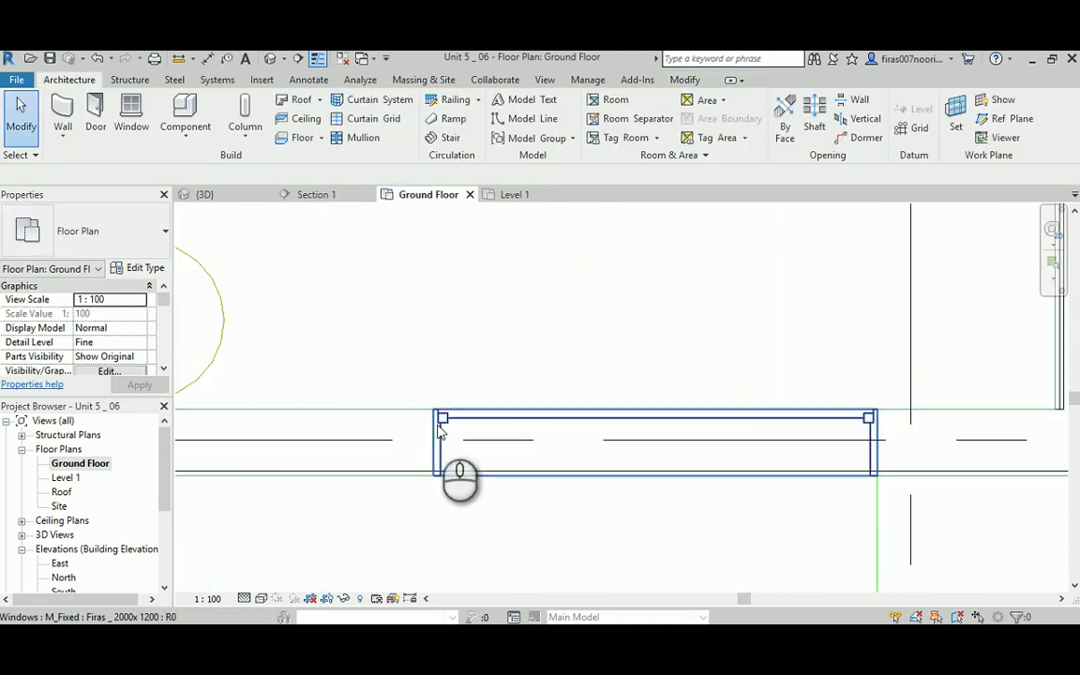
pyautogui.click(473, 427)
pyautogui.click(544, 336)
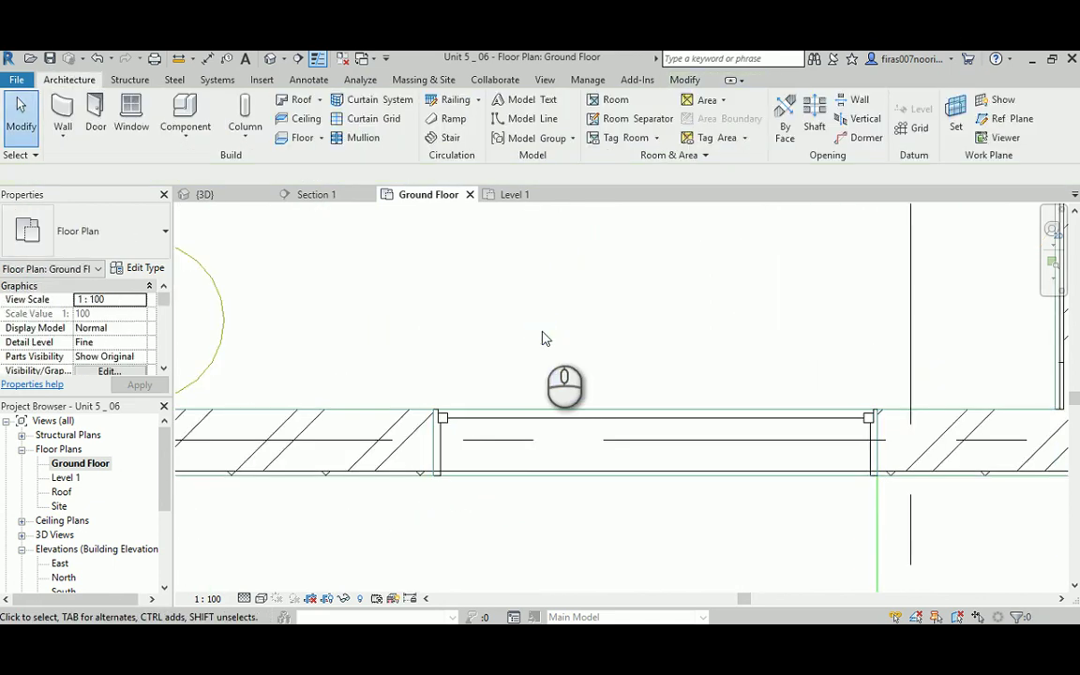
# - Move the window in the southeast room's south wall so its west edge meets the plan outline
pyautogui.moveTo(543, 334); pyautogui.dragTo(256, 361, button='middle')
pyautogui.scroll(-3, 256, 361)
pyautogui.moveTo(702, 382); pyautogui.dragTo(42, 375, button='middle')
pyautogui.moveTo(533, 403); pyautogui.dragTo(326, 444, button='middle')
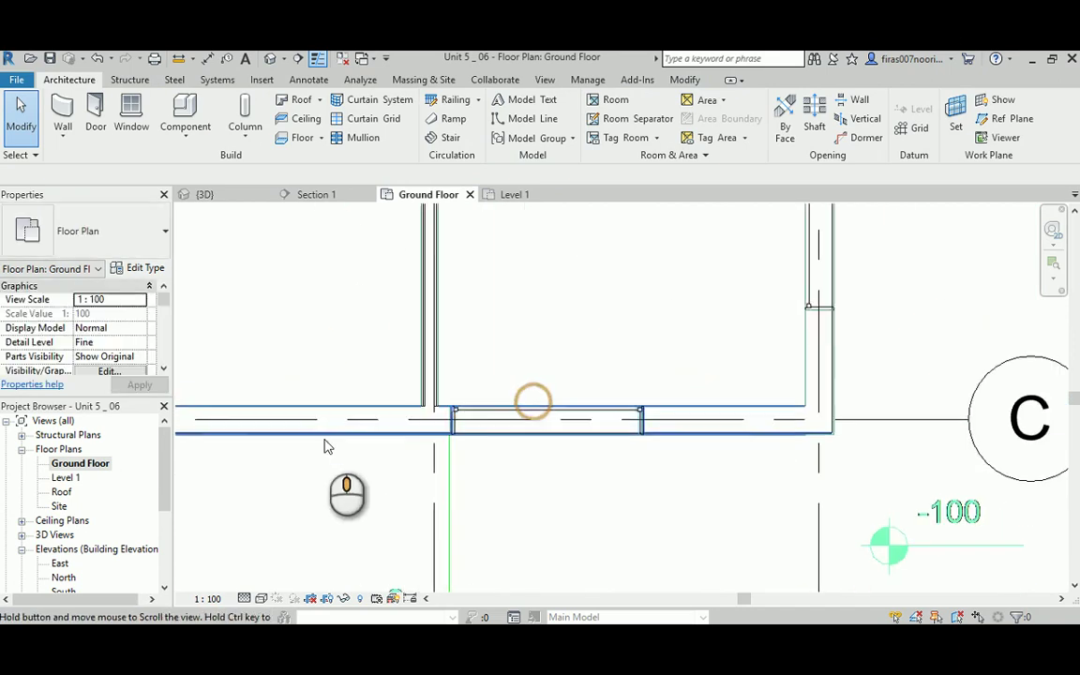
pyautogui.scroll(5, 589, 416)
pyautogui.click(566, 403)
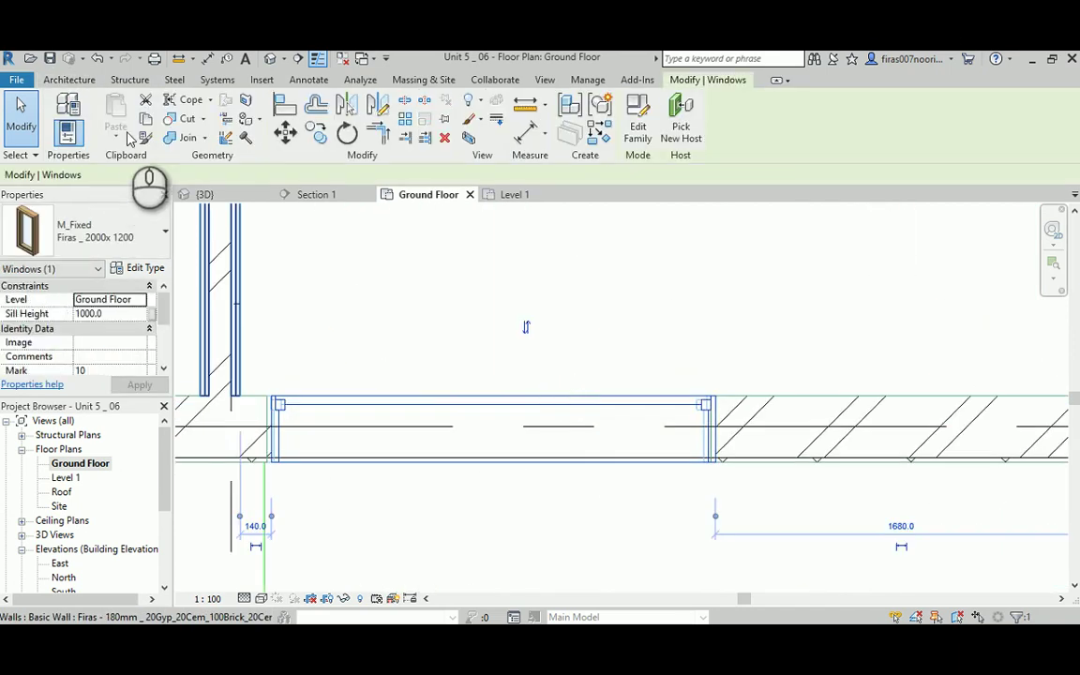
pyautogui.click(283, 134)
pyautogui.scroll(5, 272, 390)
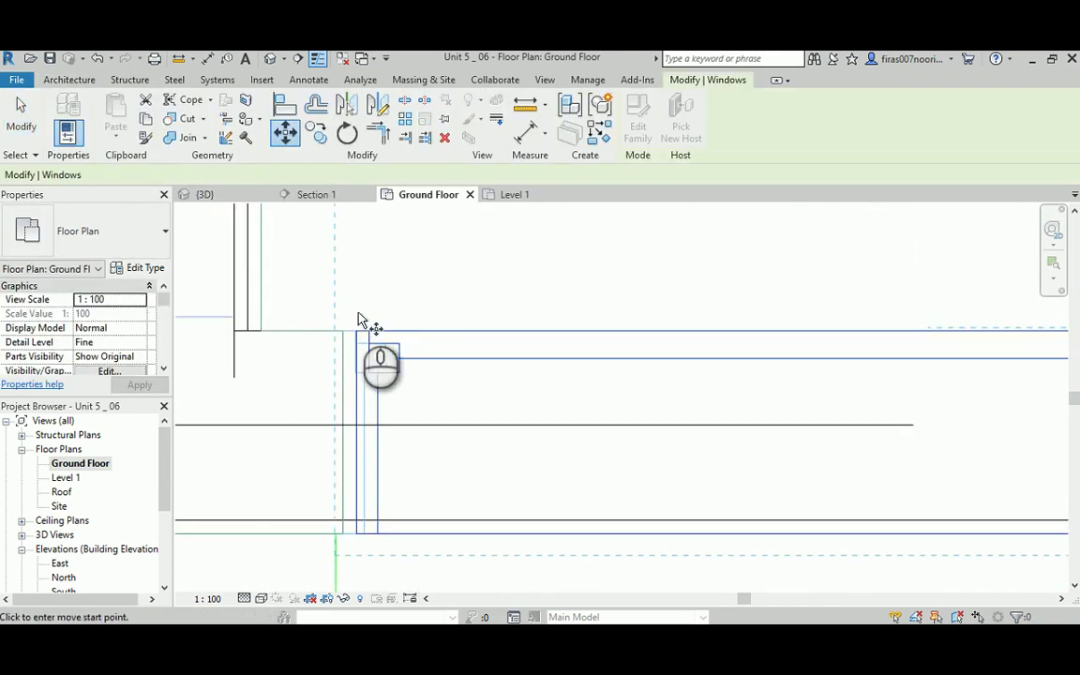
pyautogui.click(348, 332)
pyautogui.scroll(-8, 270, 412)
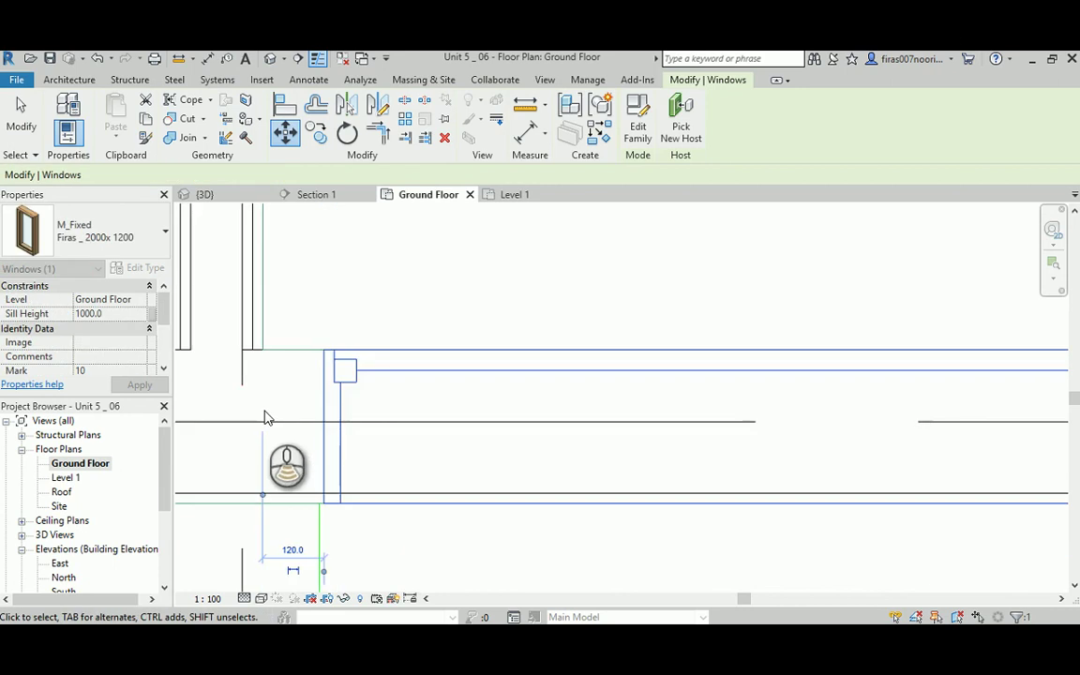
# - Examine the window in the southeast room's east wall for alignment with the plan outline
pyautogui.moveTo(663, 333); pyautogui.dragTo(276, 559, button='middle')
pyautogui.scroll(1, 573, 419)
pyautogui.scroll(4, 573, 420)
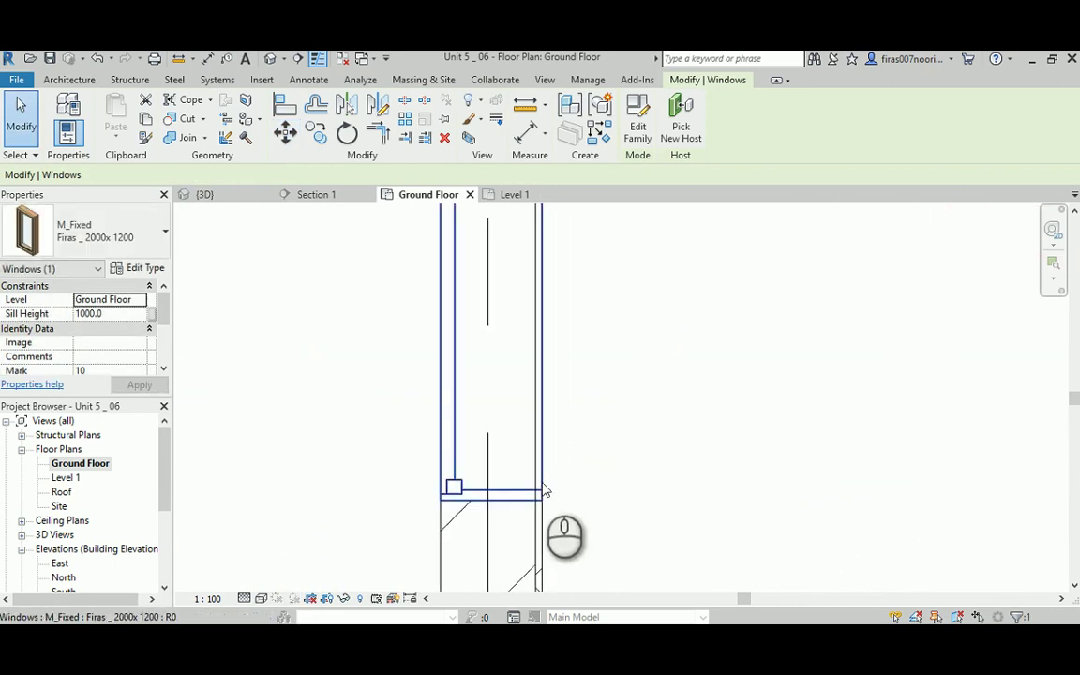
pyautogui.scroll(-8, 591, 472)
pyautogui.moveTo(444, 328); pyautogui.dragTo(638, 439, button='middle')
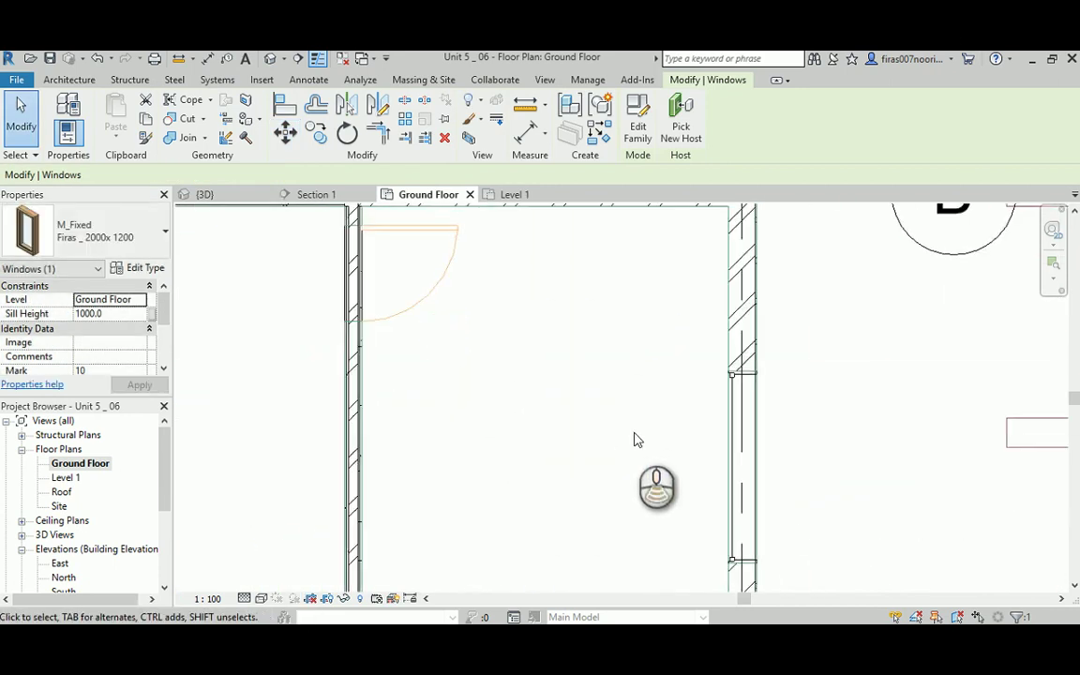
pyautogui.scroll(-3, 628, 438)
pyautogui.press('Escape')
pyautogui.moveTo(371, 368); pyautogui.dragTo(562, 459, button='middle')
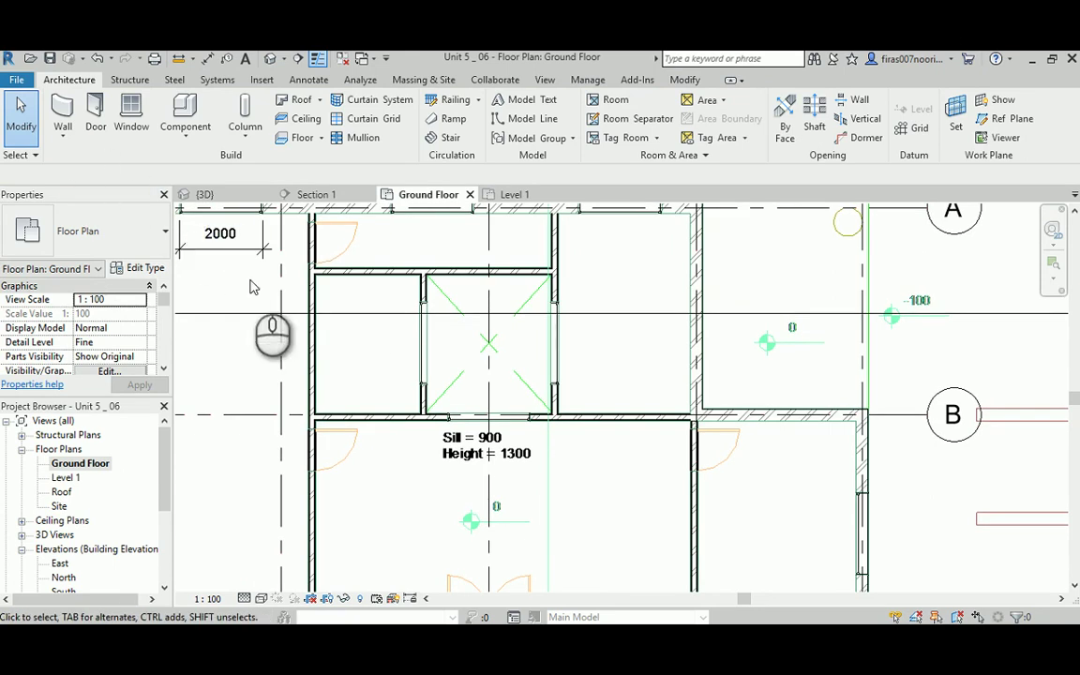
# - Delete the 2000 dimension below the north-wall window of the northwest room
pyautogui.moveTo(251, 287); pyautogui.dragTo(458, 378, button='middle')
pyautogui.click(439, 333)
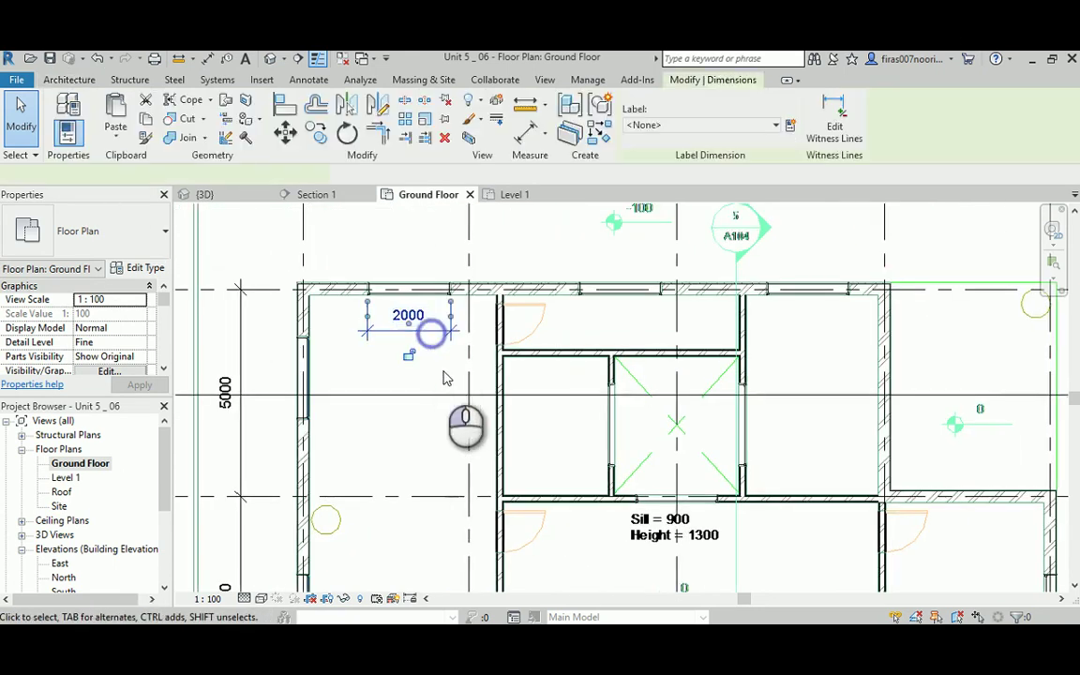
pyautogui.press('Delete')
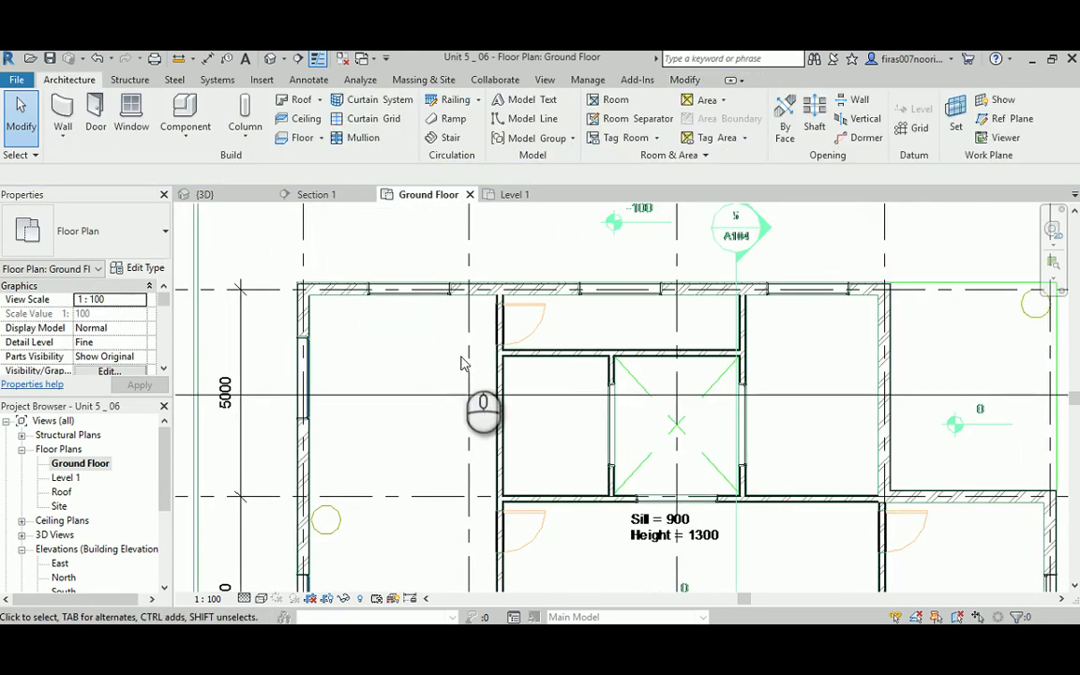
# - Select the west-wall, north-wall and void windows one after another to check their sill heights
pyautogui.scroll(2, 372, 357)
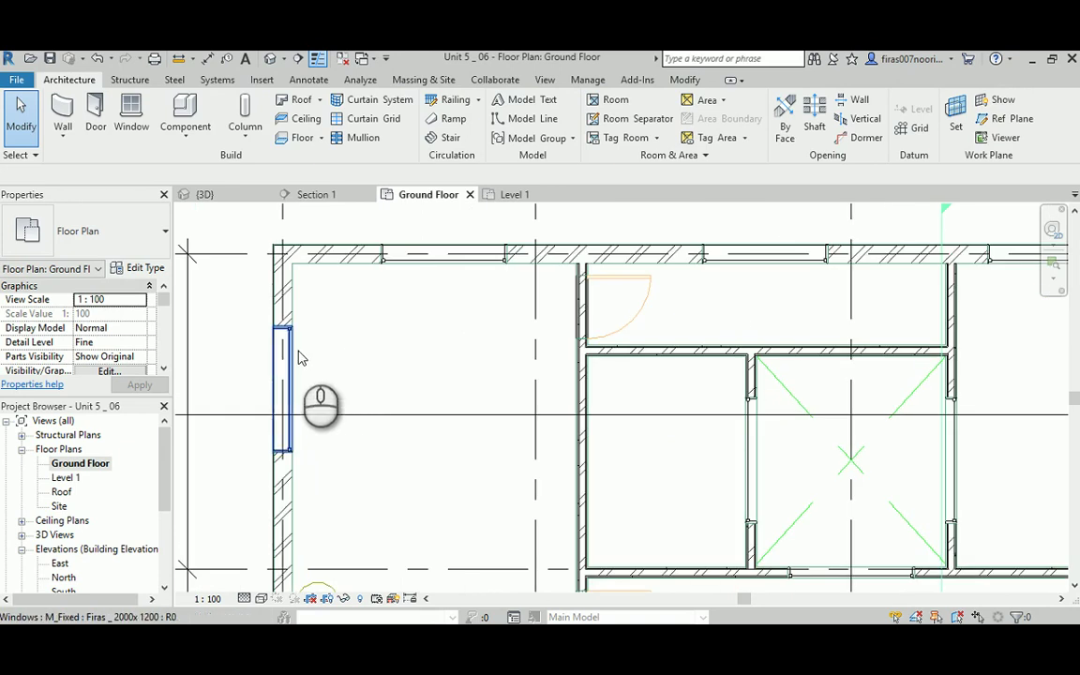
pyautogui.click(298, 357)
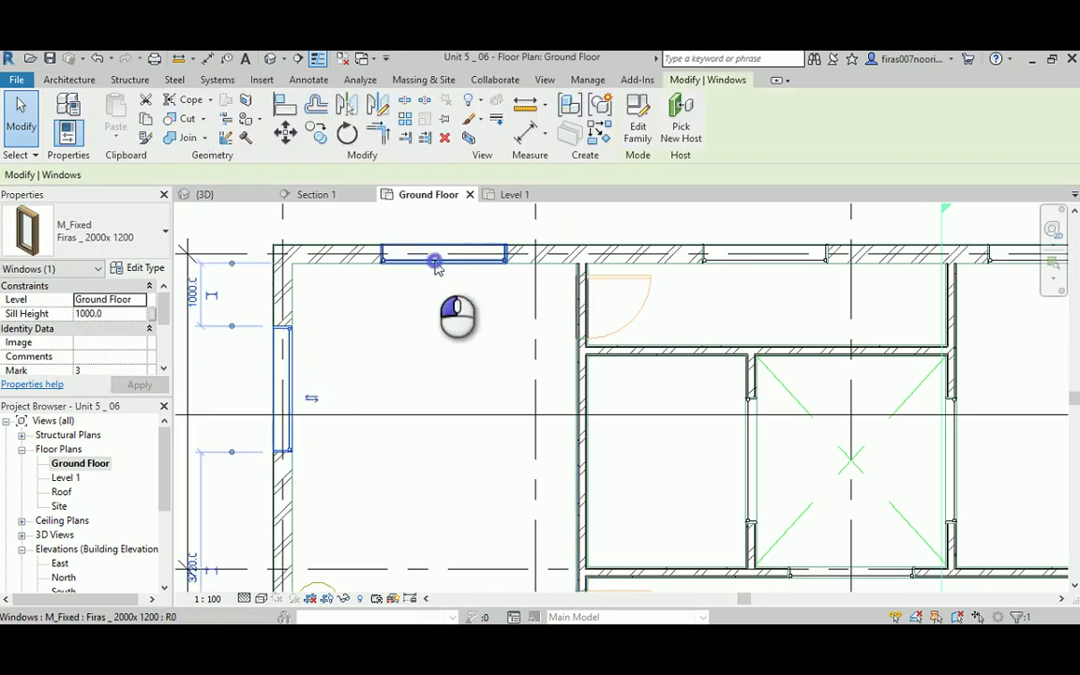
pyautogui.moveTo(435, 261); pyautogui.dragTo(795, 282)
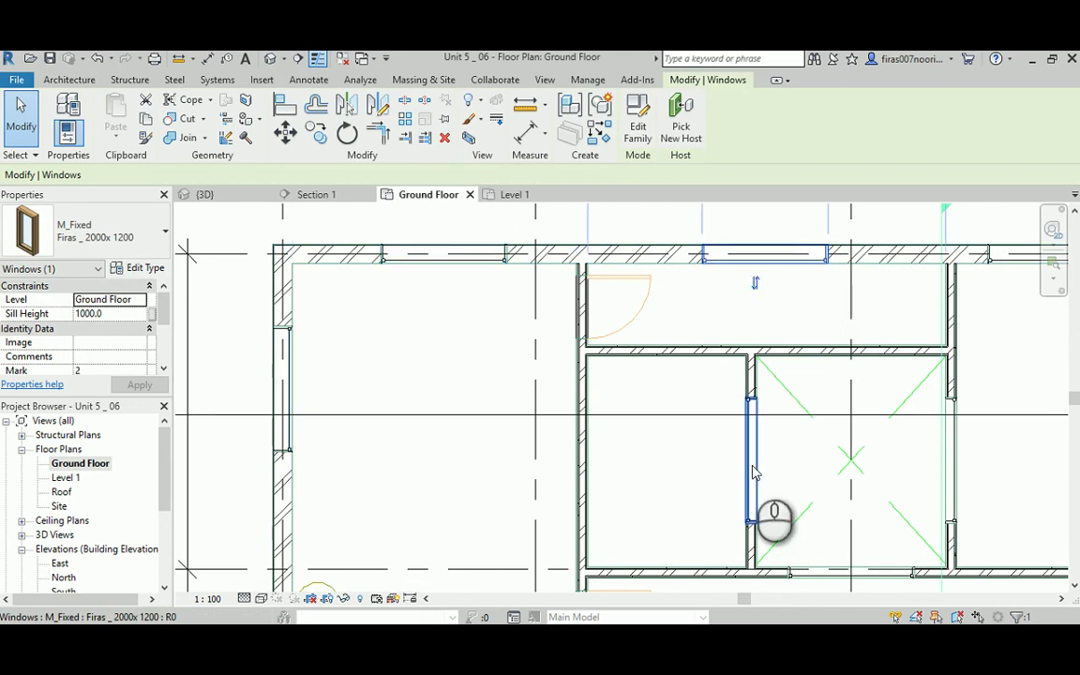
pyautogui.press('Escape')
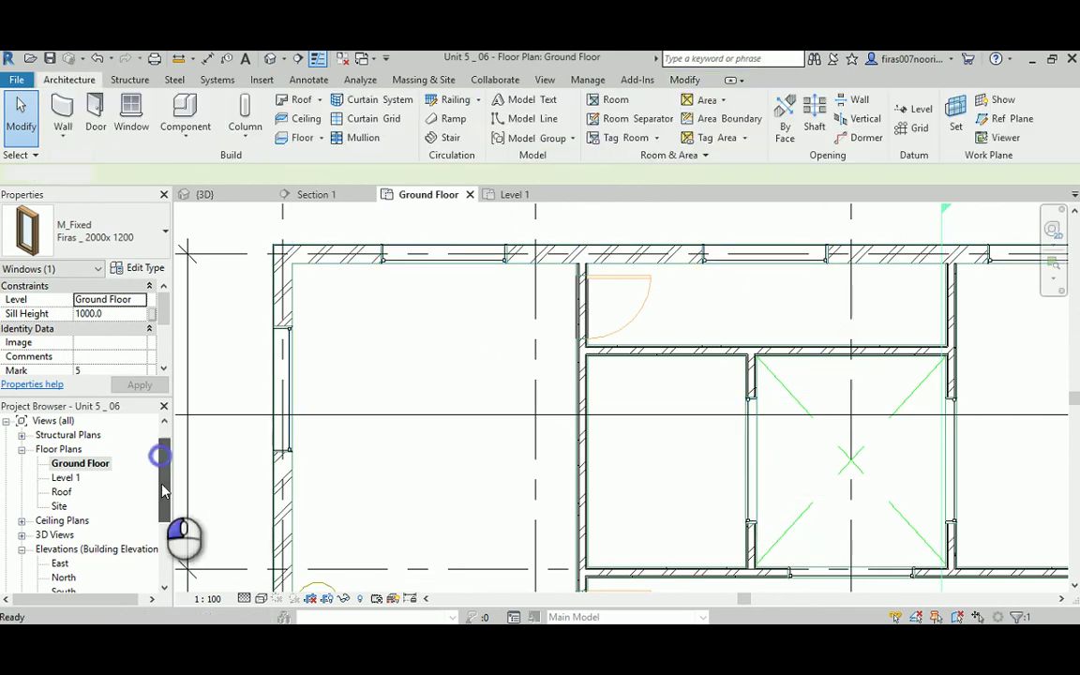
# - Open the East elevation and bring the ground-floor window into close view
pyautogui.scroll(-2, 132, 512)
pyautogui.doubleClick(57, 493)
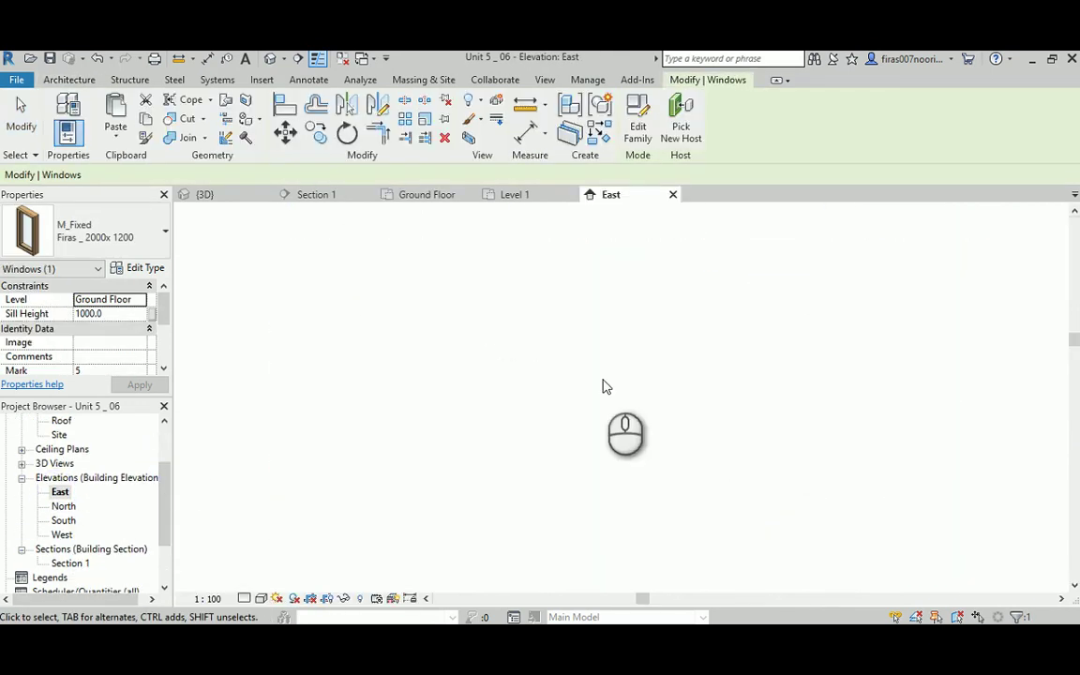
pyautogui.moveTo(667, 285); pyautogui.dragTo(575, 401, button='middle')
pyautogui.scroll(3, 600, 368)
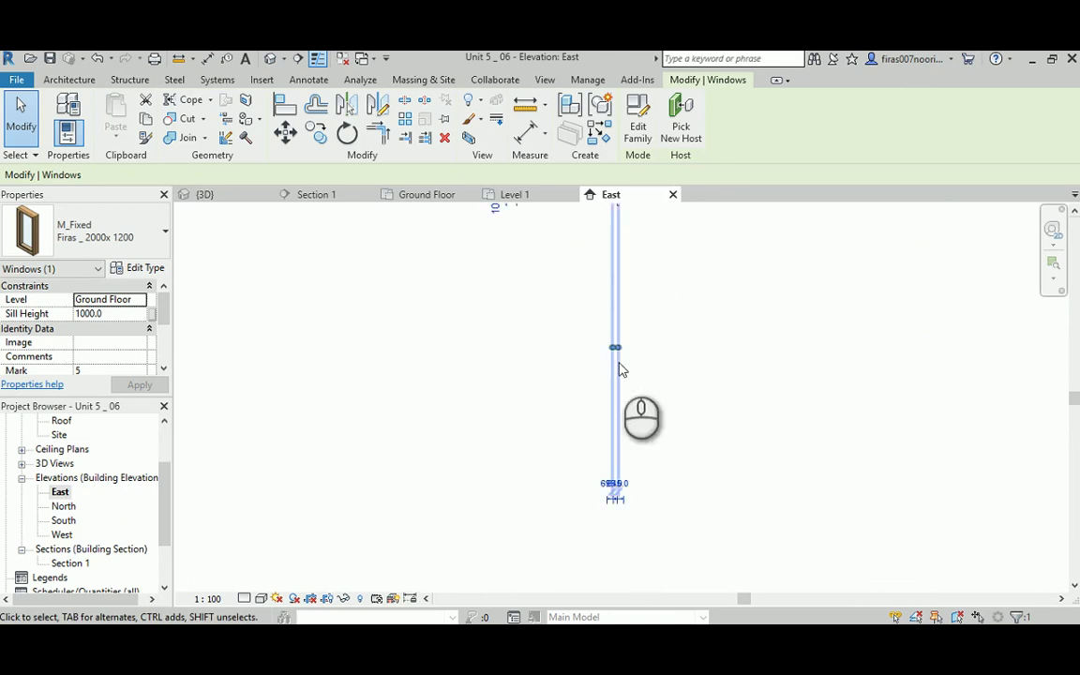
pyautogui.click(657, 272)
pyautogui.moveTo(657, 271); pyautogui.dragTo(638, 392, button='middle')
pyautogui.scroll(10, 578, 420)
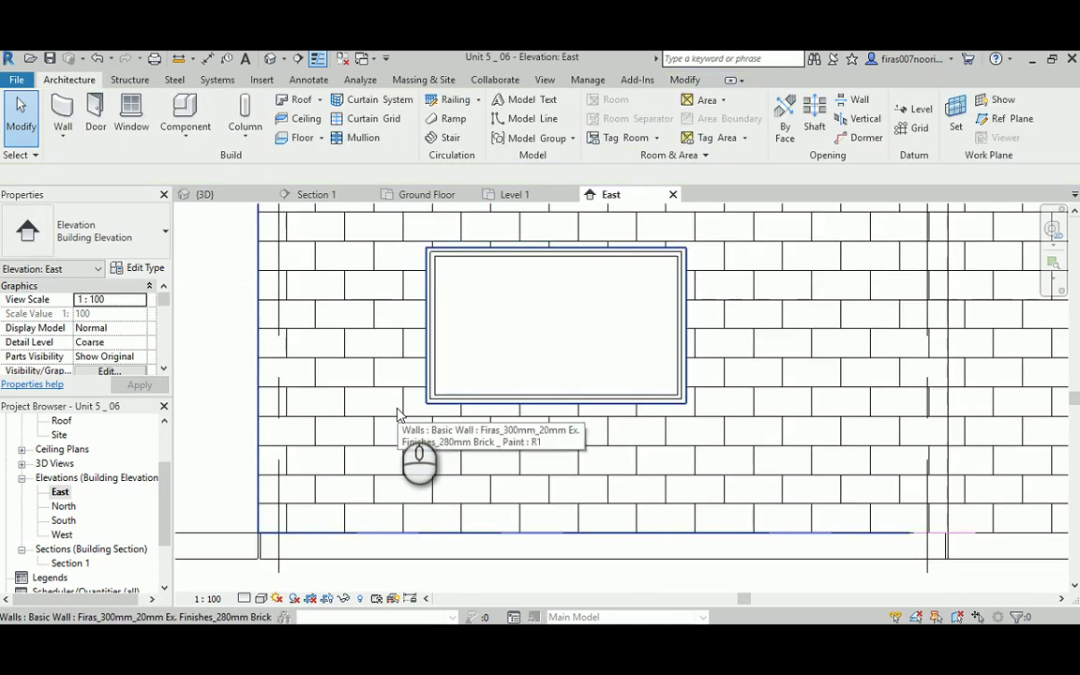
# - Measure the window's sill height above the Ground Floor level with an aligned dimension, without placing it
pyautogui.press('d')
pyautogui.press('i')
pyautogui.click(448, 403)
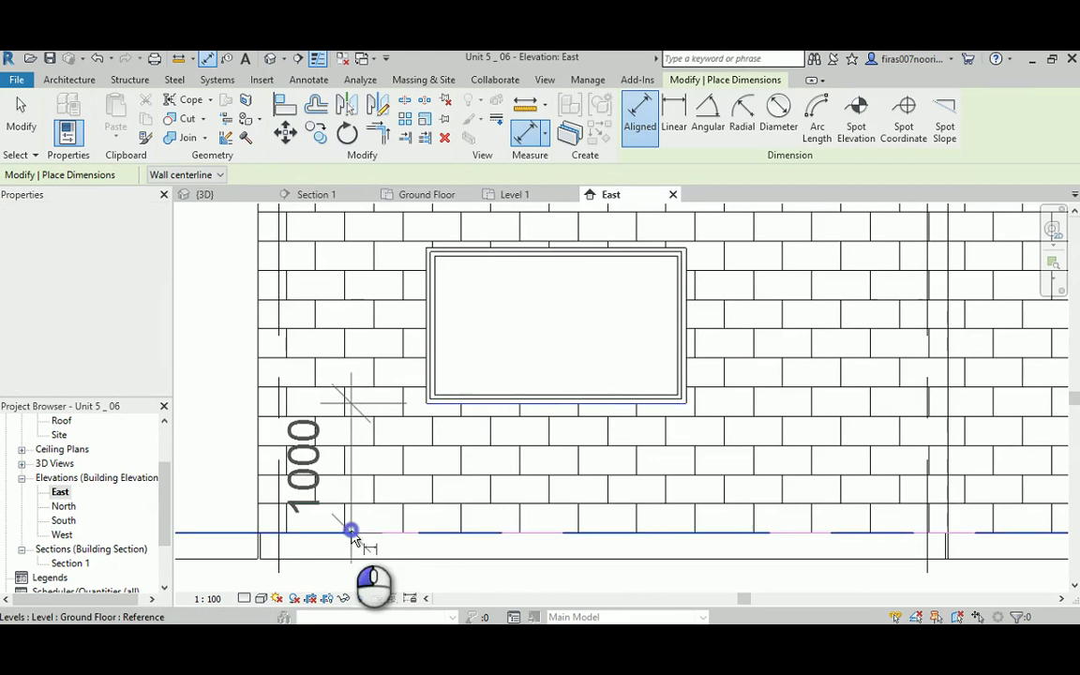
pyautogui.click(351, 532)
pyautogui.scroll(-5, 479, 441)
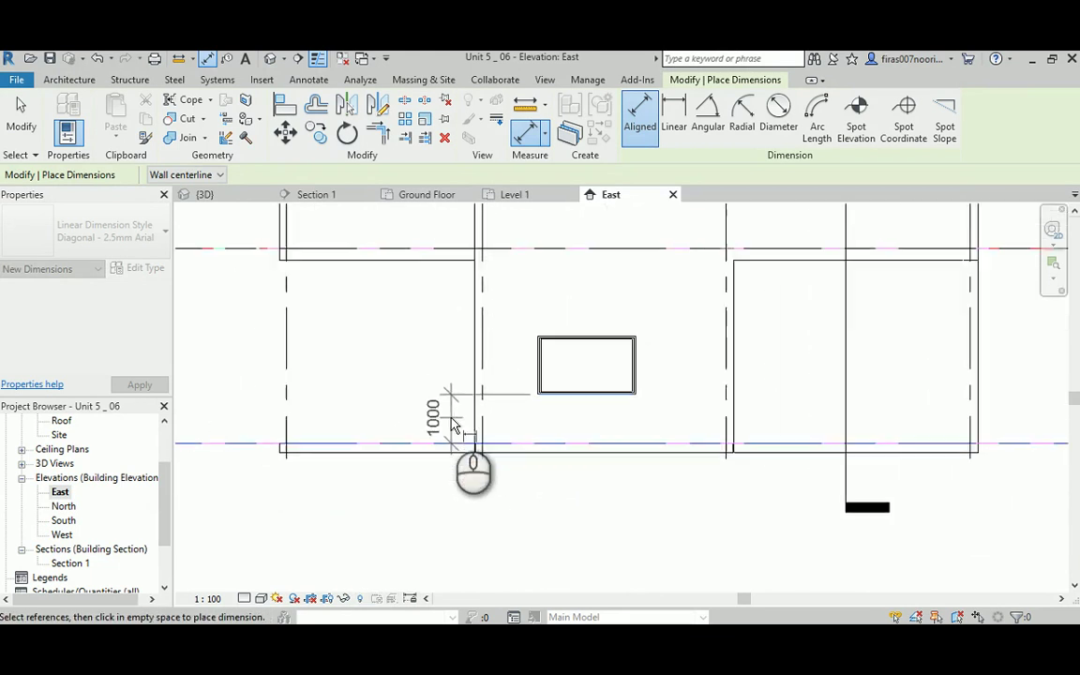
pyautogui.scroll(5, 602, 390)
pyautogui.press('Escape')
pyautogui.press('Escape')
# - Open the 3D view and examine the ground-floor windows from several sides of the building
pyautogui.click(271, 59)
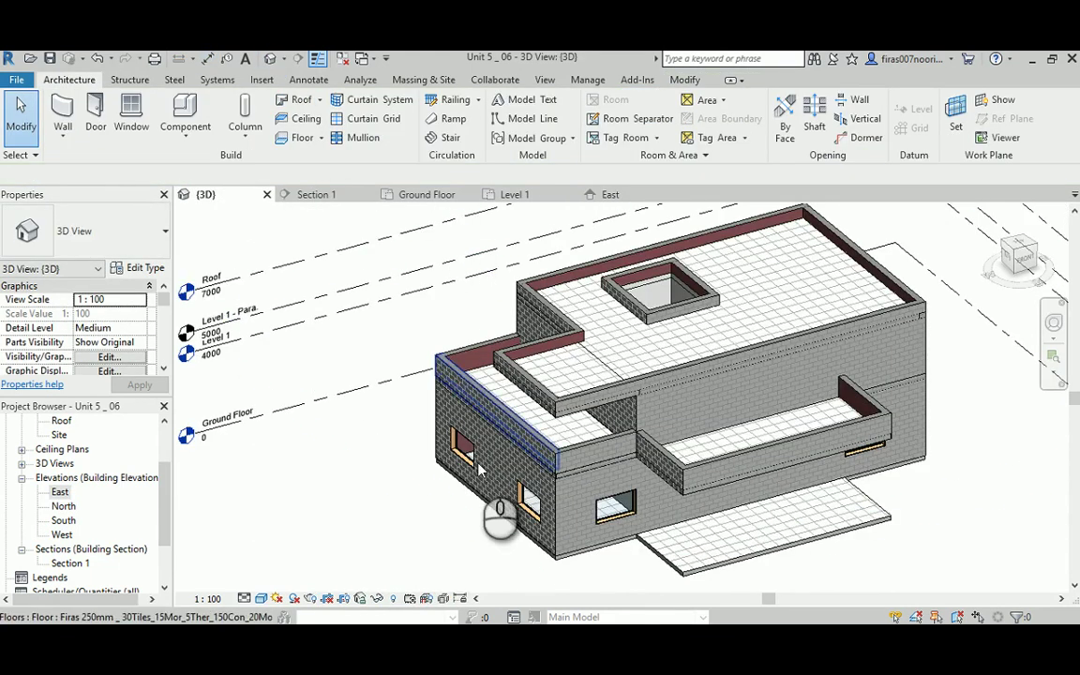
pyautogui.keyDown('shift'); pyautogui.moveTo(528, 501); pyautogui.dragTo(1071, 454, button='middle'); pyautogui.keyUp('shift')
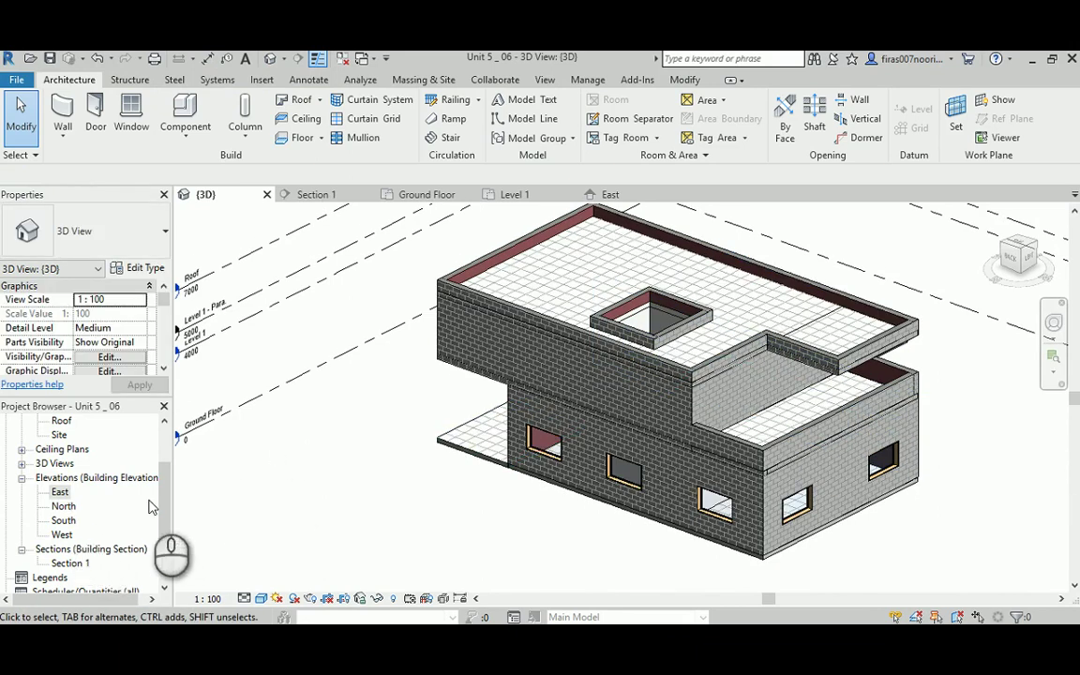
pyautogui.click(60, 492)
pyautogui.scroll(2, 113, 493)
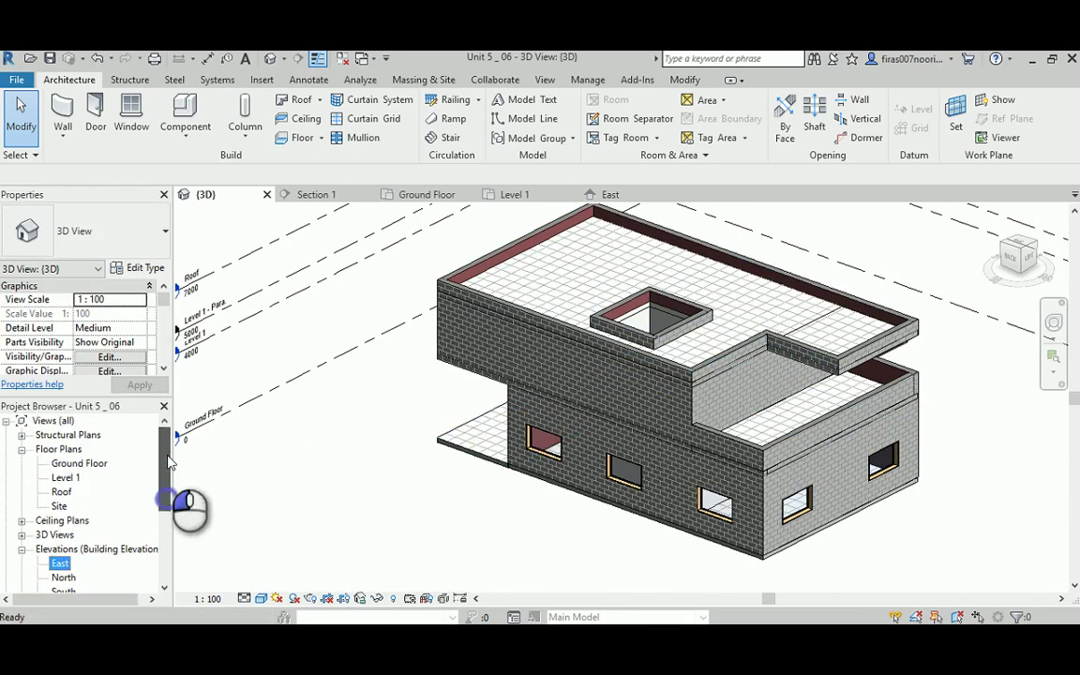
# - Open the Level 1 floor plan, start the Window command with the 2000x 1200 type, and set the visual style to Wireframe
pyautogui.doubleClick(71, 465)
pyautogui.scroll(-5, 451, 430)
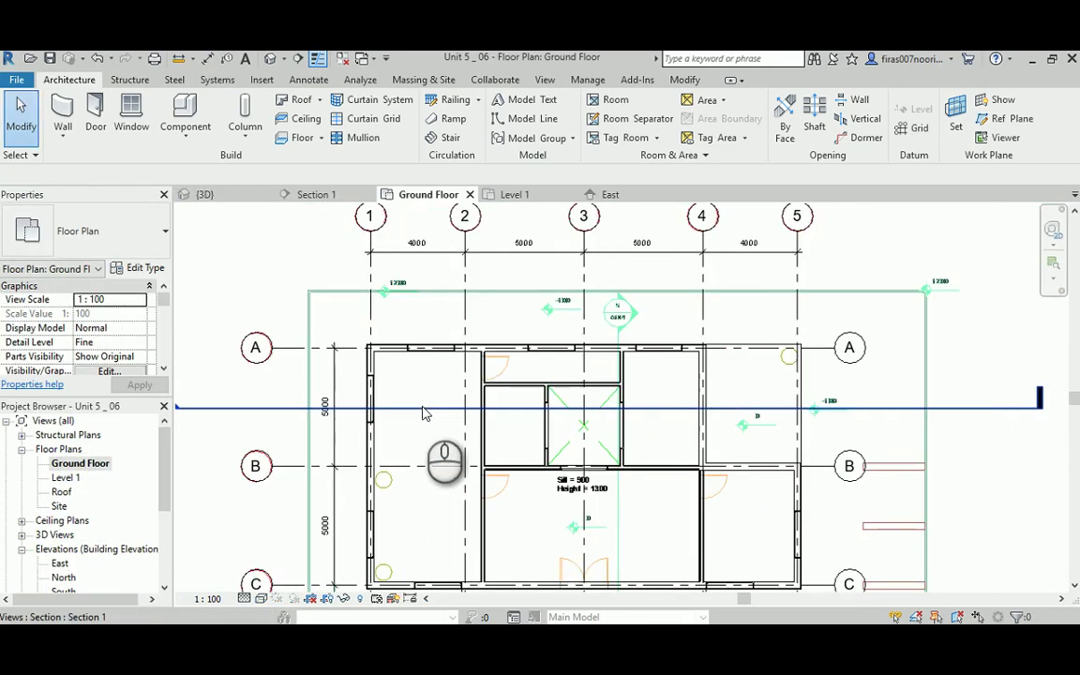
pyautogui.doubleClick(65, 478)
pyautogui.moveTo(422, 422); pyautogui.dragTo(608, 362, button='middle')
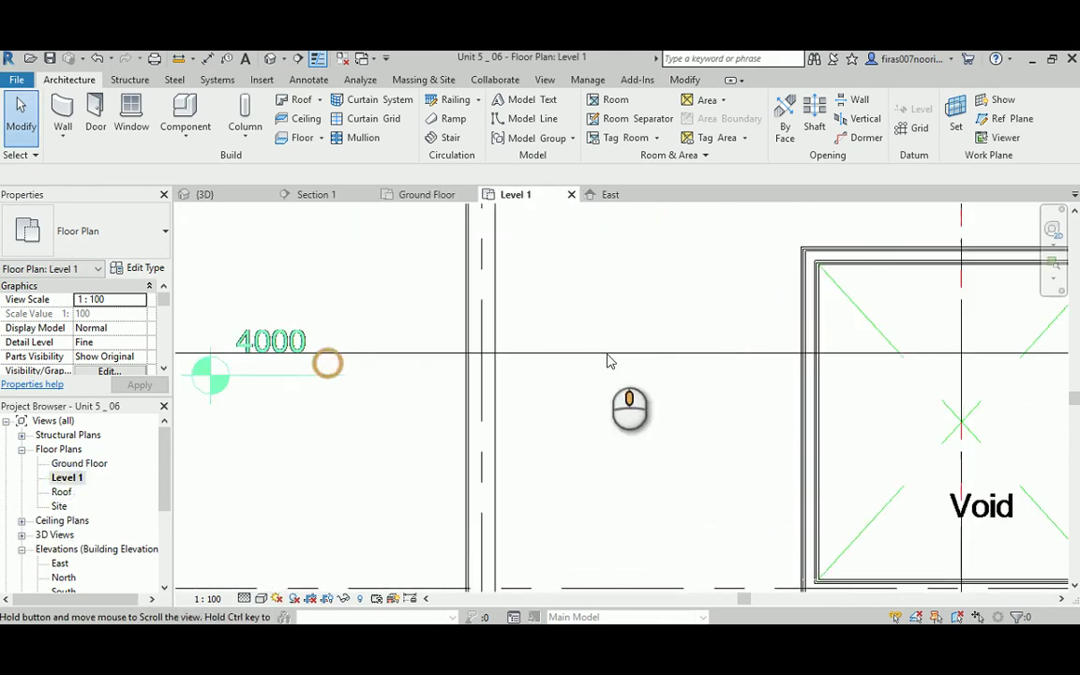
pyautogui.click(139, 112)
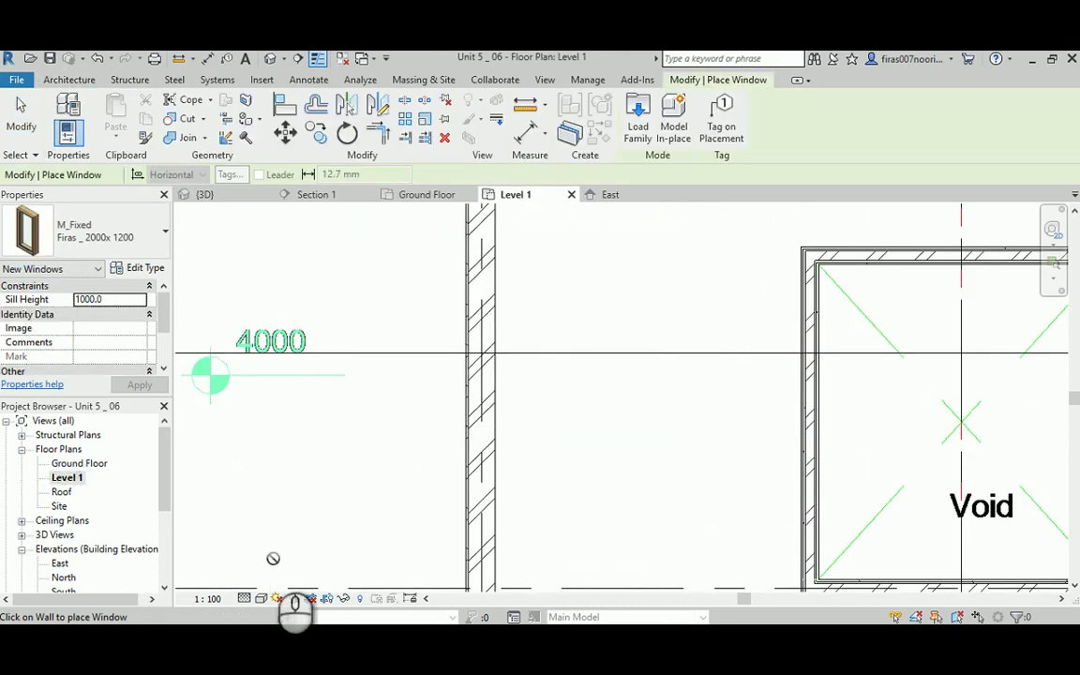
pyautogui.click(260, 598)
pyautogui.click(309, 501)
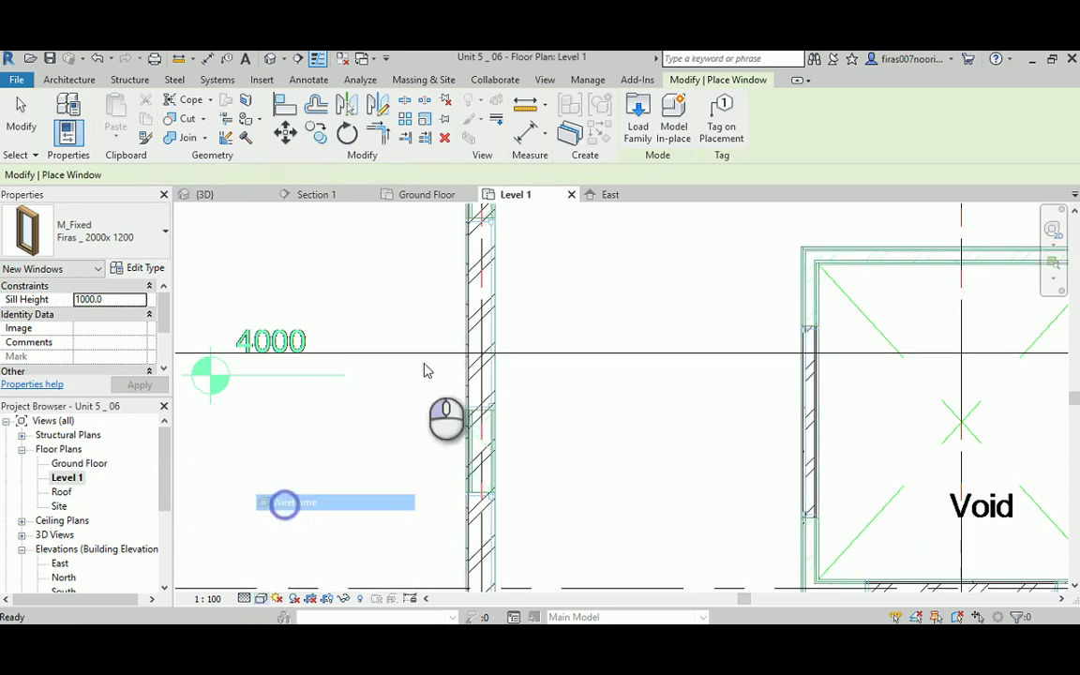
# - Place 2000x 1200 windows with a 1000 sill height on both sides of the northwest corner, following the imported plan
pyautogui.moveTo(426, 368)
pyautogui.mouseDown(button='middle')
pyautogui.moveTo(446, 458)
pyautogui.moveTo(424, 501)
pyautogui.mouseUp(button='middle')
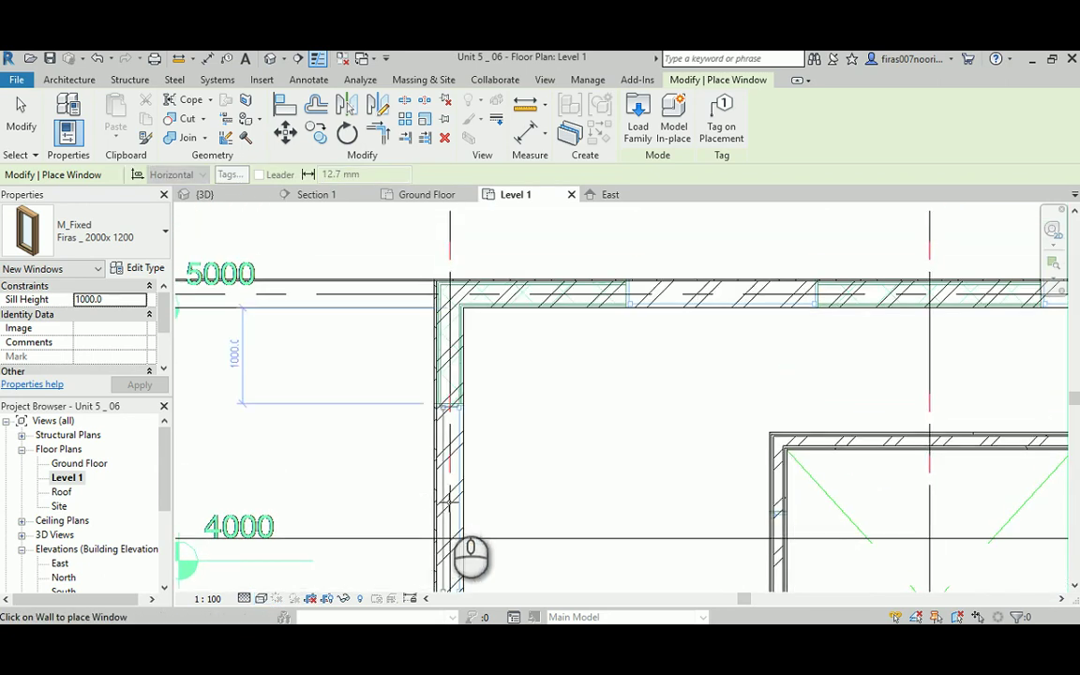
pyautogui.click(449, 502)
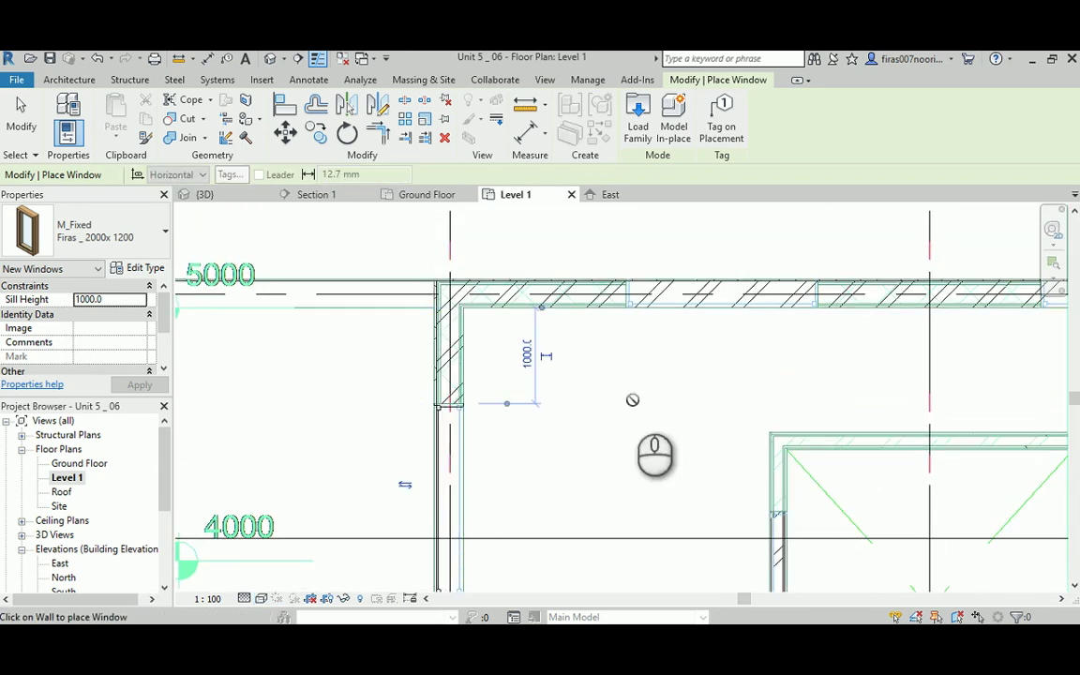
pyautogui.click(721, 310)
pyautogui.scroll(-3, 578, 313)
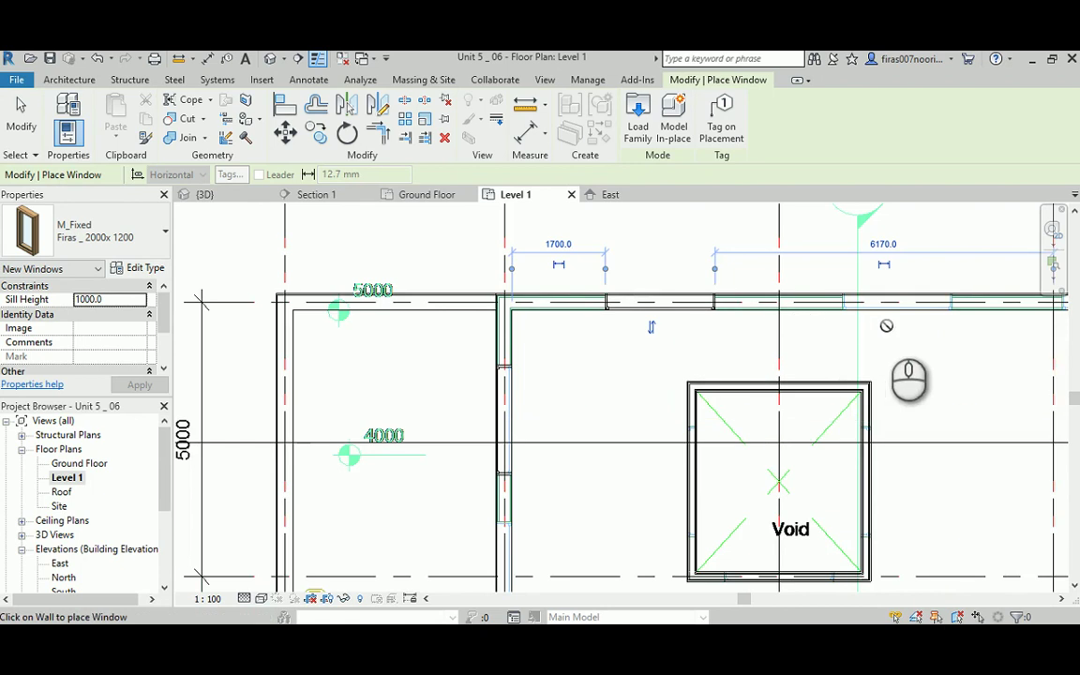
# - Place the remaining two 2000x 1200 windows along the north wall at the openings in the imported plan
pyautogui.moveTo(884, 324); pyautogui.dragTo(648, 382, button='middle')
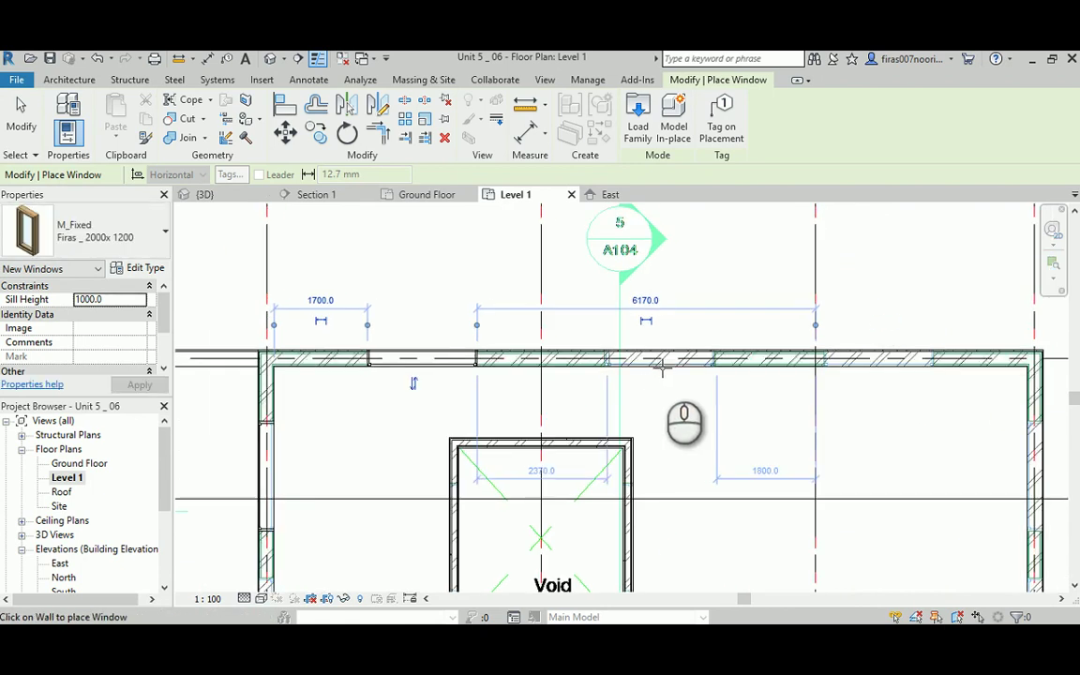
pyautogui.scroll(3, 662, 368)
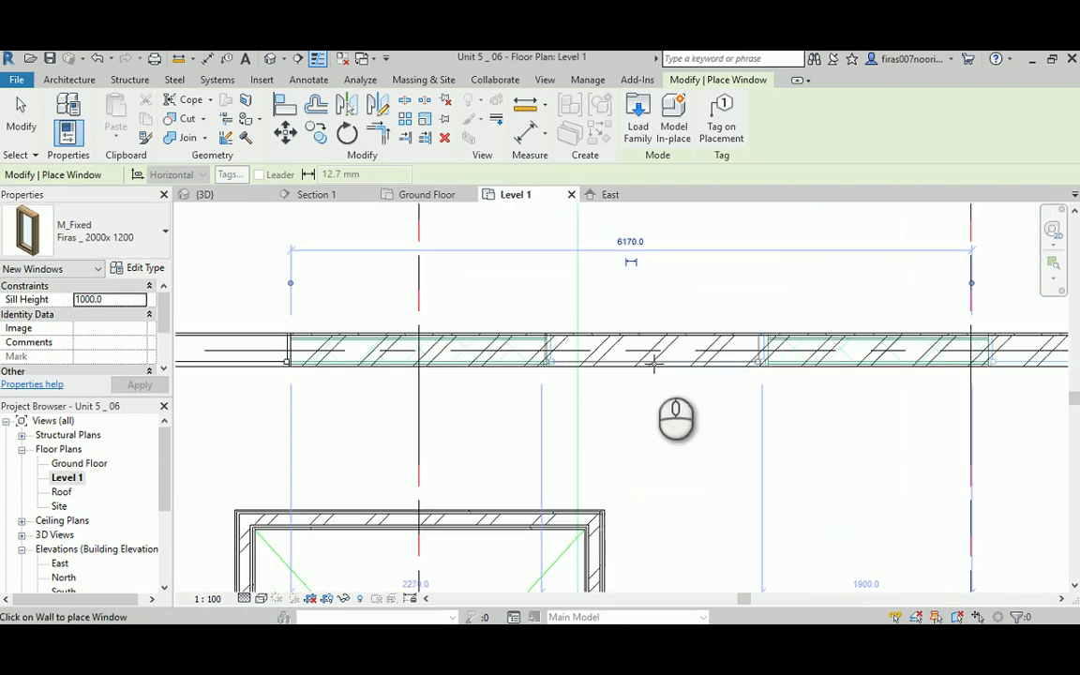
pyautogui.click(653, 365)
pyautogui.scroll(-1, 588, 398)
pyautogui.moveTo(859, 403); pyautogui.dragTo(434, 399, button='middle')
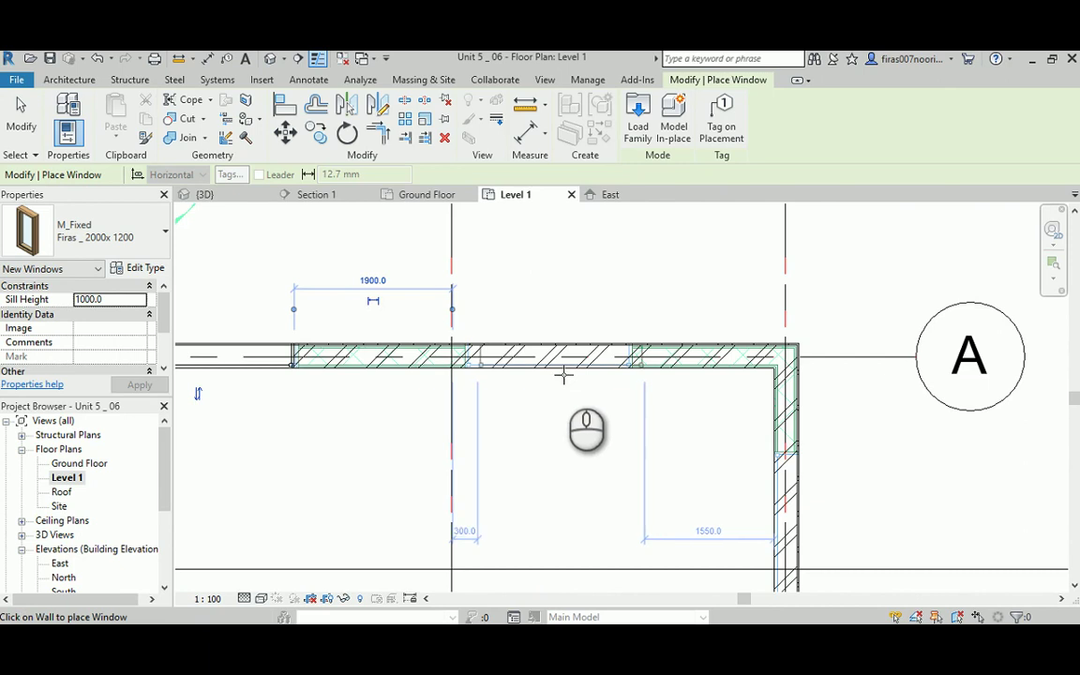
# - Place three 2000x 1200 windows along the east wall at the openings marked in the imported plan
pyautogui.moveTo(581, 480); pyautogui.dragTo(536, 284, button='middle')
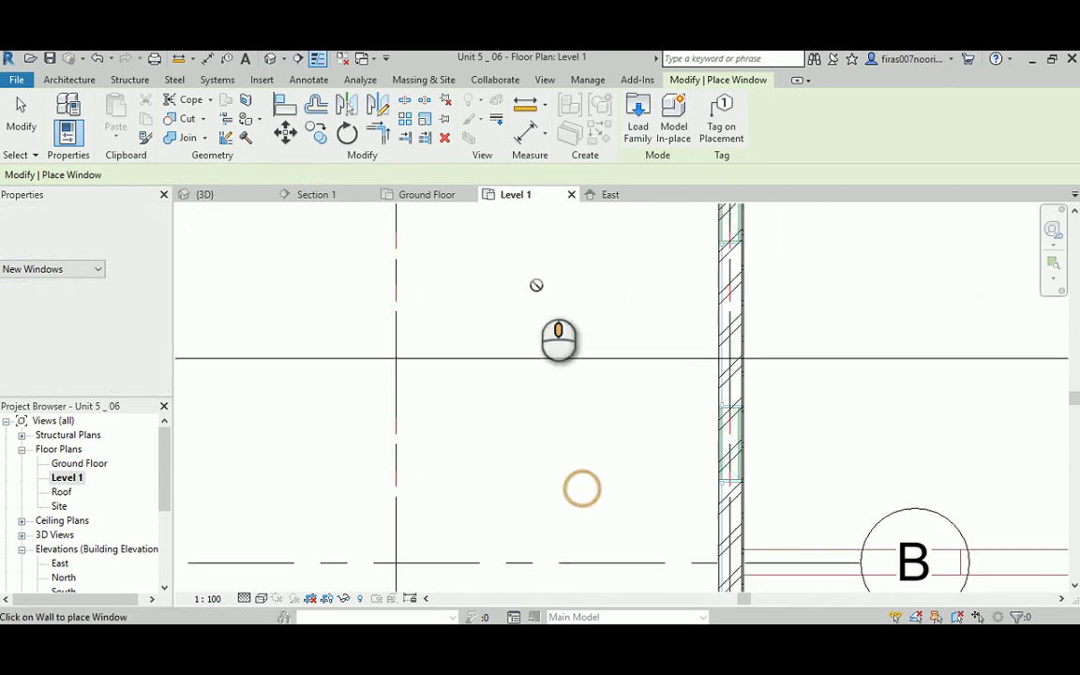
pyautogui.click(725, 326)
pyautogui.moveTo(637, 454); pyautogui.dragTo(619, 305, button='middle')
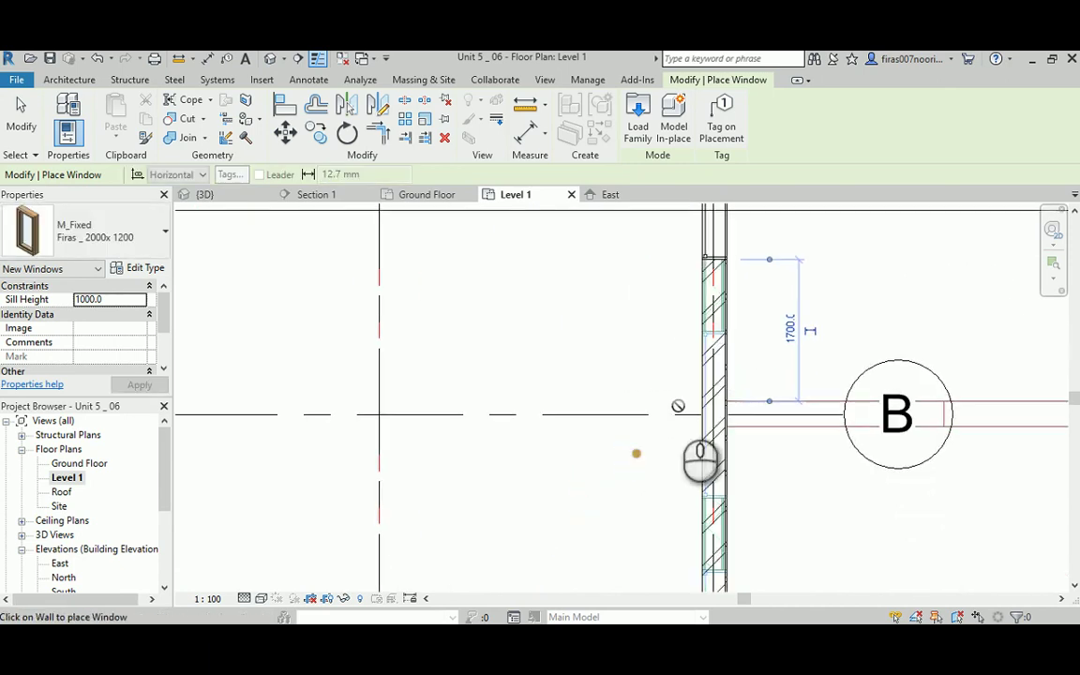
pyautogui.moveTo(557, 480); pyautogui.dragTo(577, 272, button='middle')
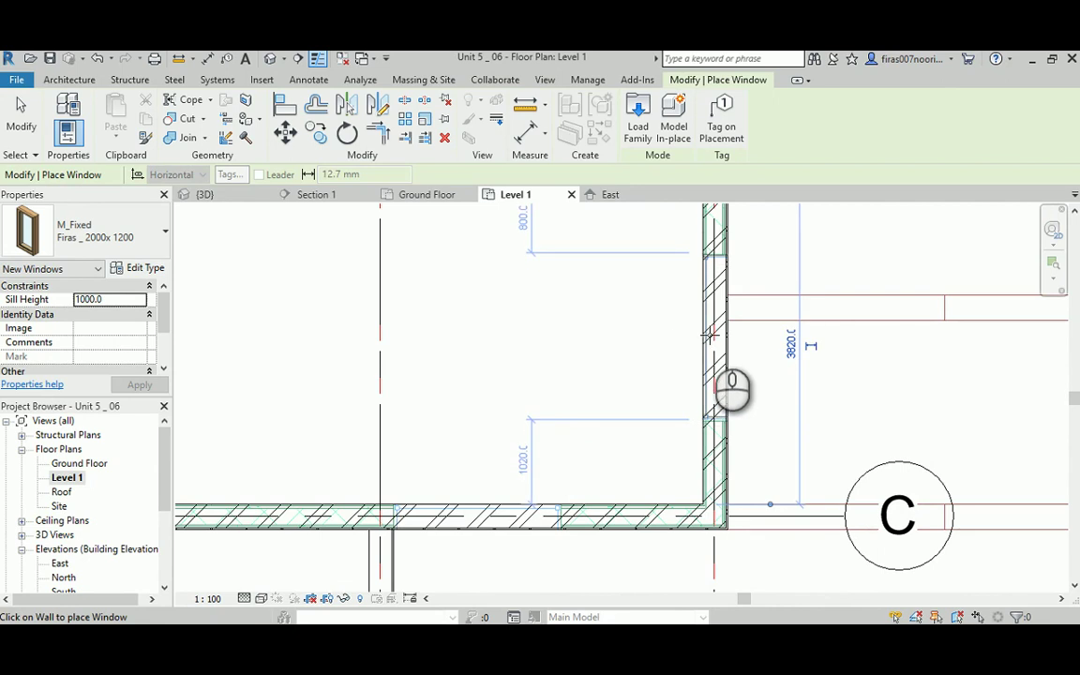
# - Place two 2000x 1200 windows in the south wall at the openings marked in the imported plan
pyautogui.moveTo(470, 418); pyautogui.dragTo(581, 459, button='middle')
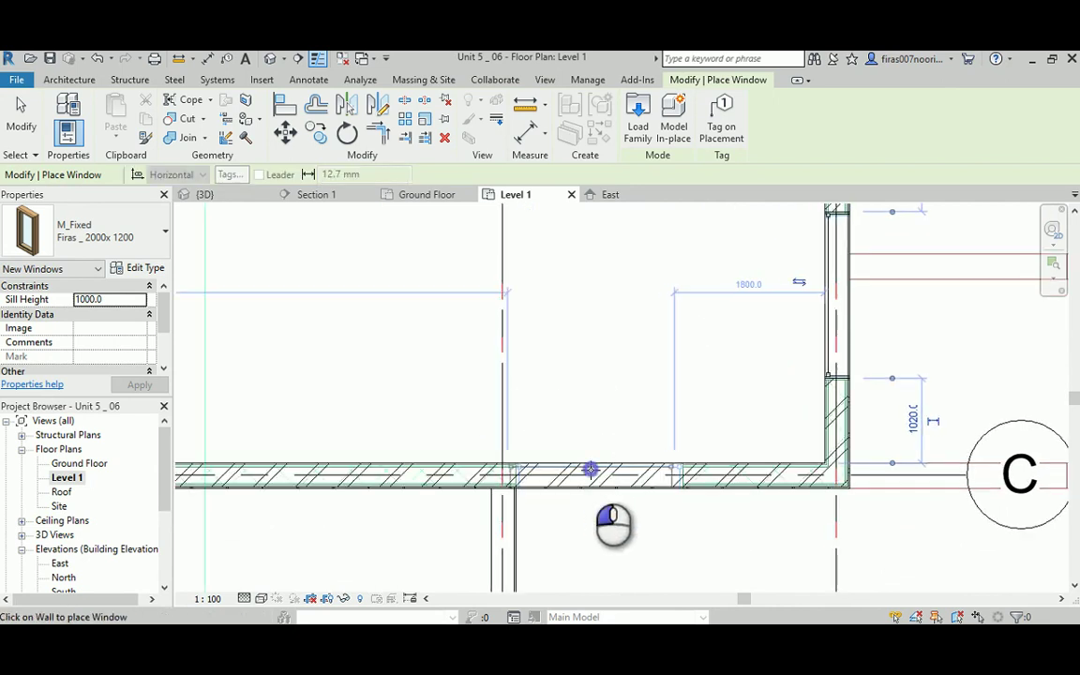
pyautogui.click(591, 470)
pyautogui.moveTo(326, 380); pyautogui.dragTo(780, 389, button='middle')
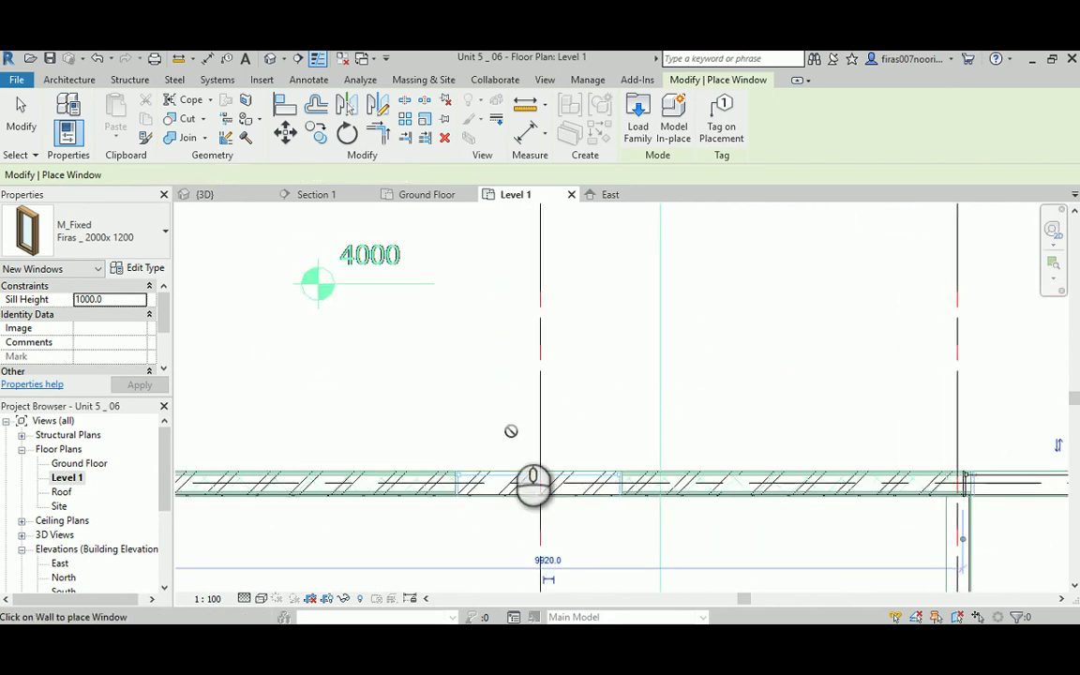
pyautogui.click(550, 471)
# - Place the other two west-wall windows, one below grid B and one centred on grid B
pyautogui.moveTo(333, 409); pyautogui.dragTo(790, 438, button='middle')
pyautogui.moveTo(639, 339); pyautogui.dragTo(621, 461, button='middle')
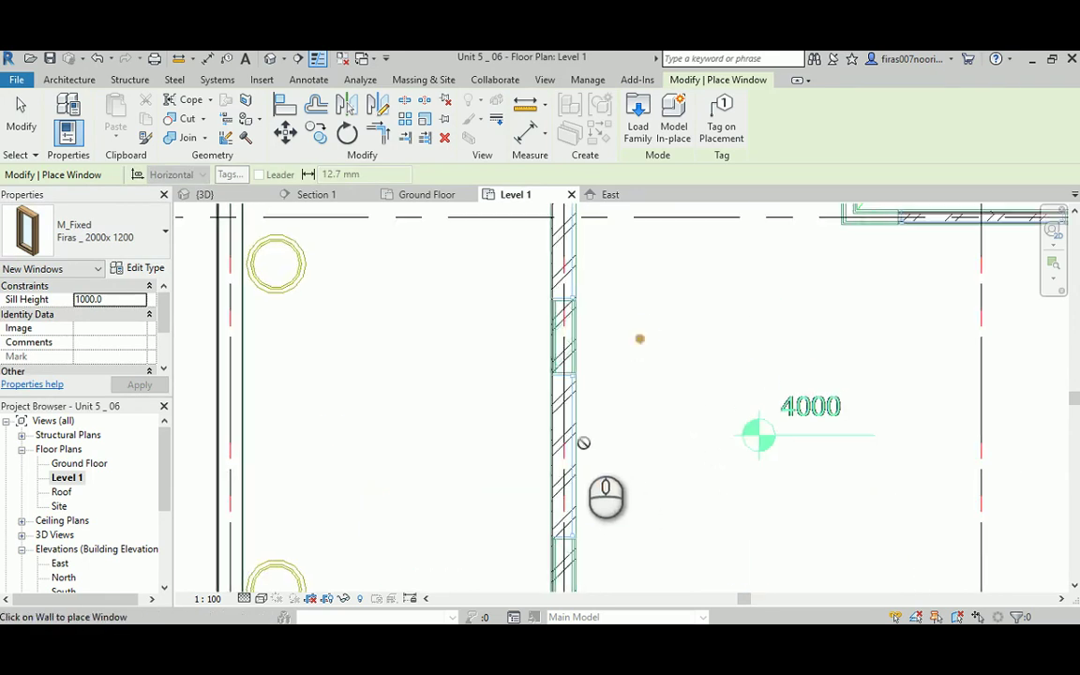
pyautogui.moveTo(622, 341); pyautogui.dragTo(618, 494, button='middle')
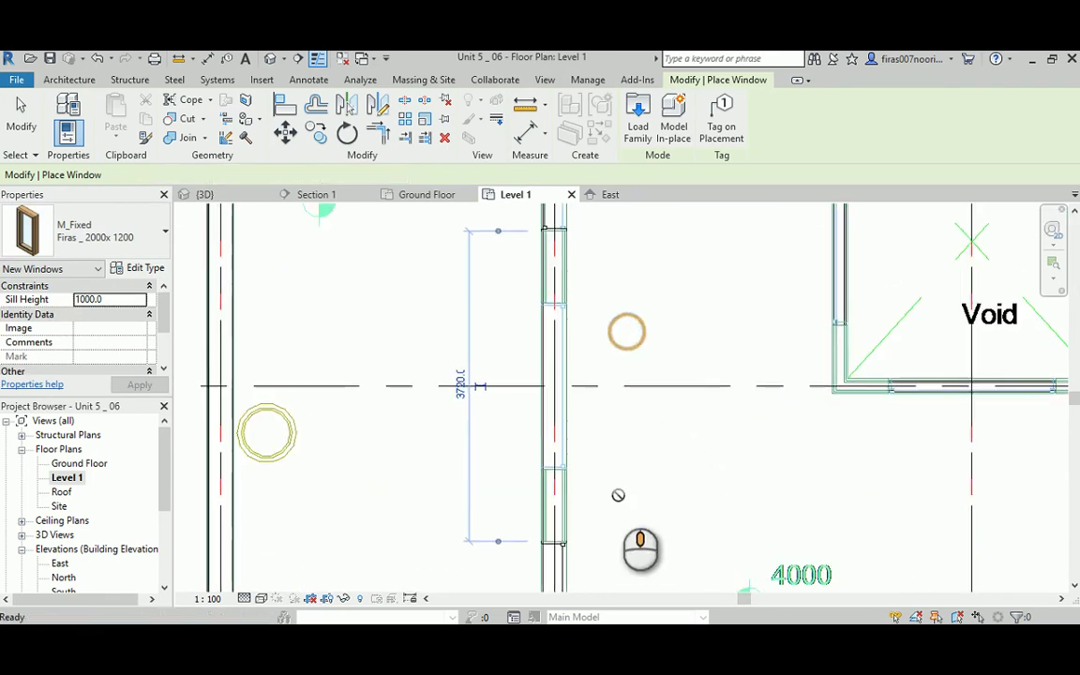
pyautogui.moveTo(574, 387); pyautogui.dragTo(531, 434, button='middle')
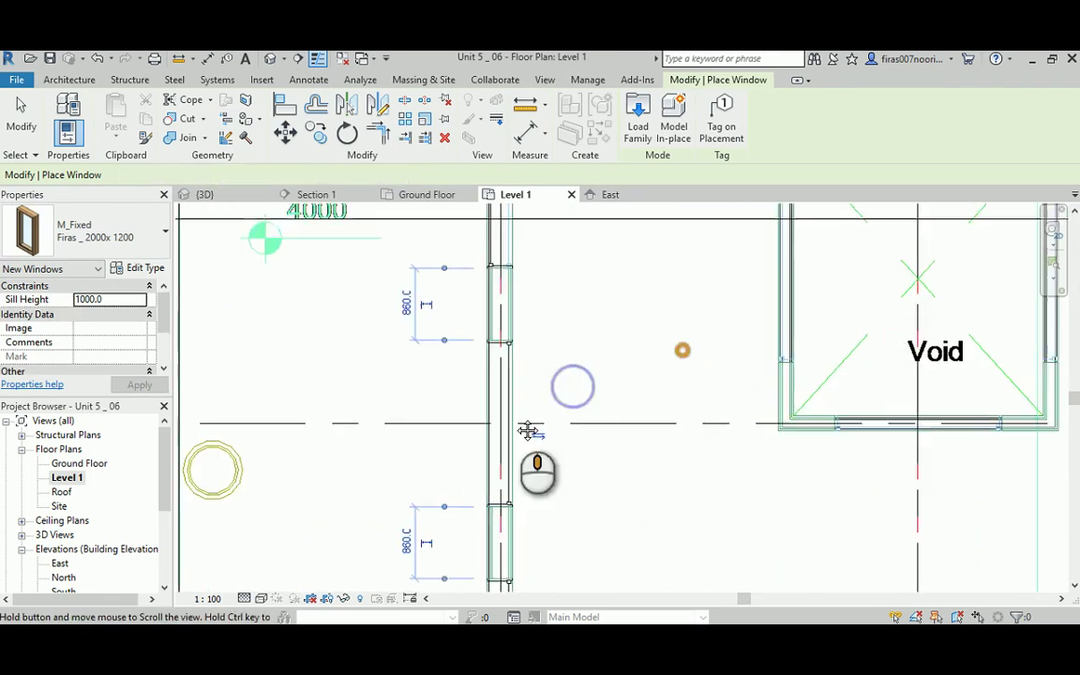
# - Place 2000x 1200 windows in the west, south and east walls of the void and end window placement
pyautogui.moveTo(797, 284); pyautogui.dragTo(621, 351, button='middle')
pyautogui.click(617, 349)
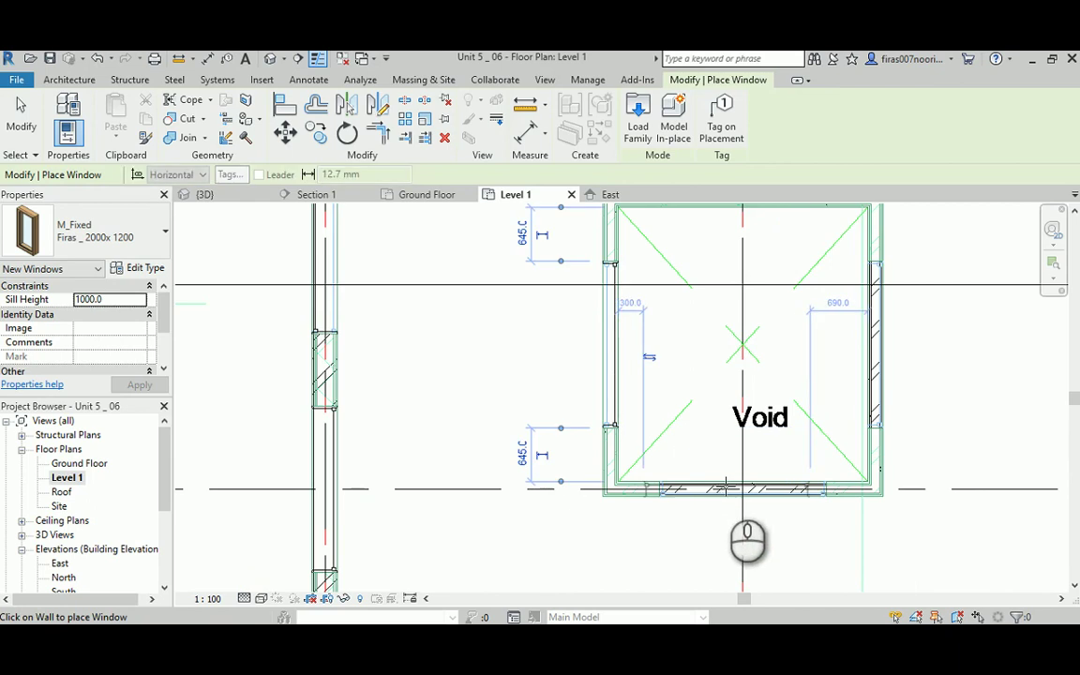
pyautogui.click(742, 485)
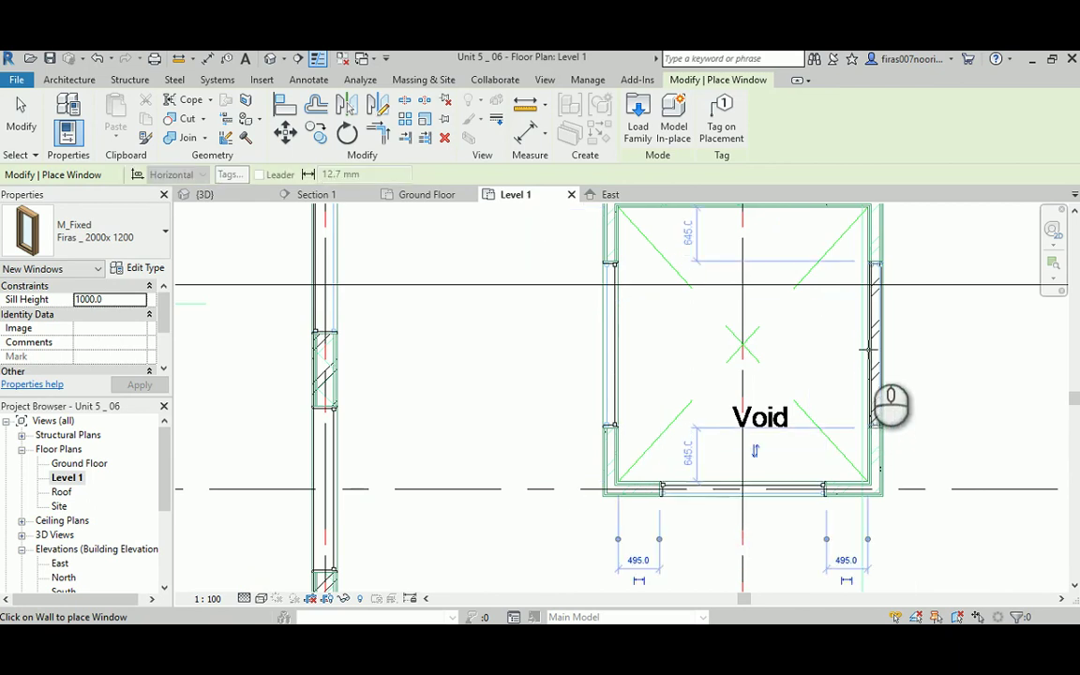
pyautogui.moveTo(774, 320); pyautogui.dragTo(755, 475, button='middle')
pyautogui.press('Escape')
# - Move the middle north-wall window along the wall so its edge aligns with the opening in the imported plan
pyautogui.moveTo(494, 282); pyautogui.dragTo(437, 340, button='middle')
pyautogui.scroll(3, 437, 341)
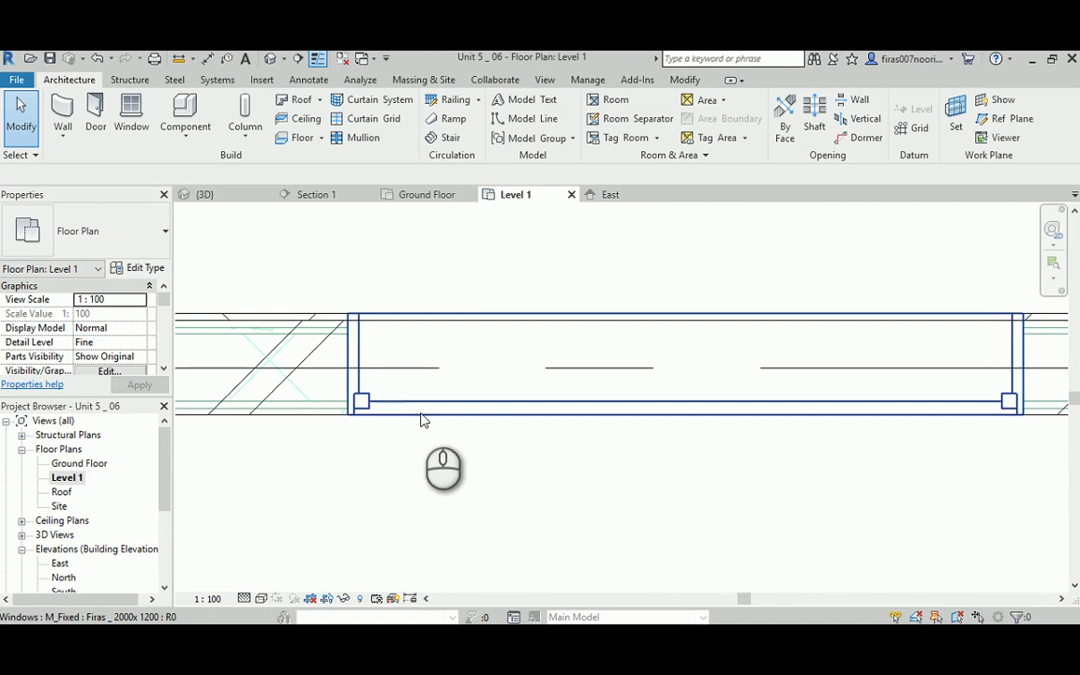
pyautogui.moveTo(426, 414)
pyautogui.mouseDown(button='middle')
pyautogui.moveTo(282, 439)
pyautogui.moveTo(431, 461)
pyautogui.moveTo(698, 475)
pyautogui.moveTo(441, 422)
pyautogui.mouseUp(button='middle')
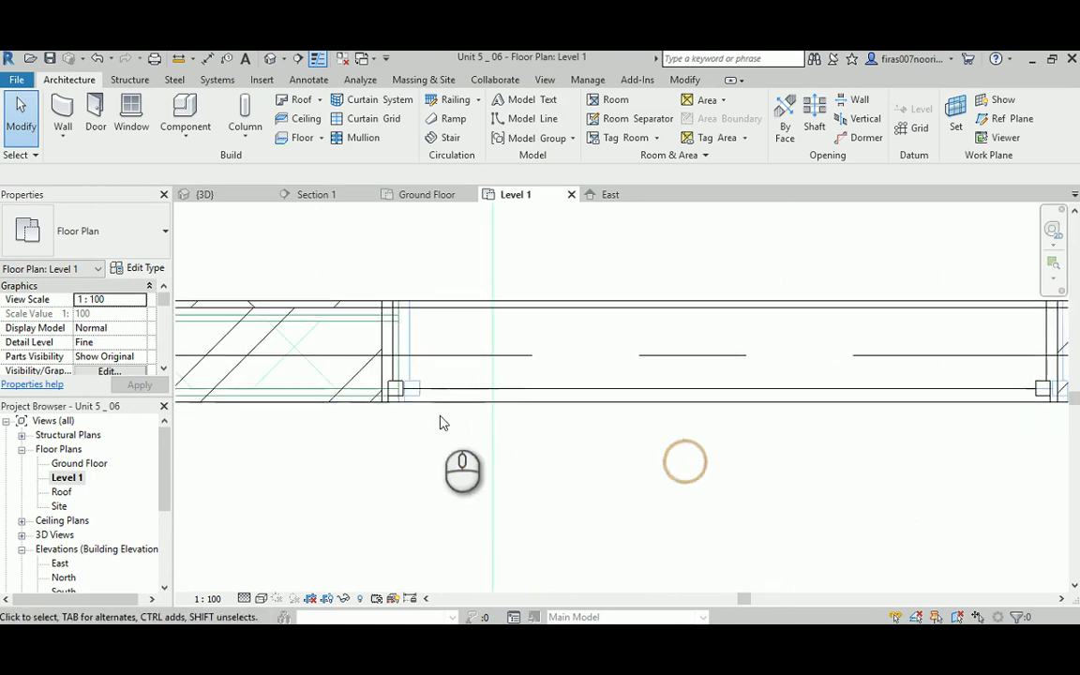
pyautogui.click(424, 395)
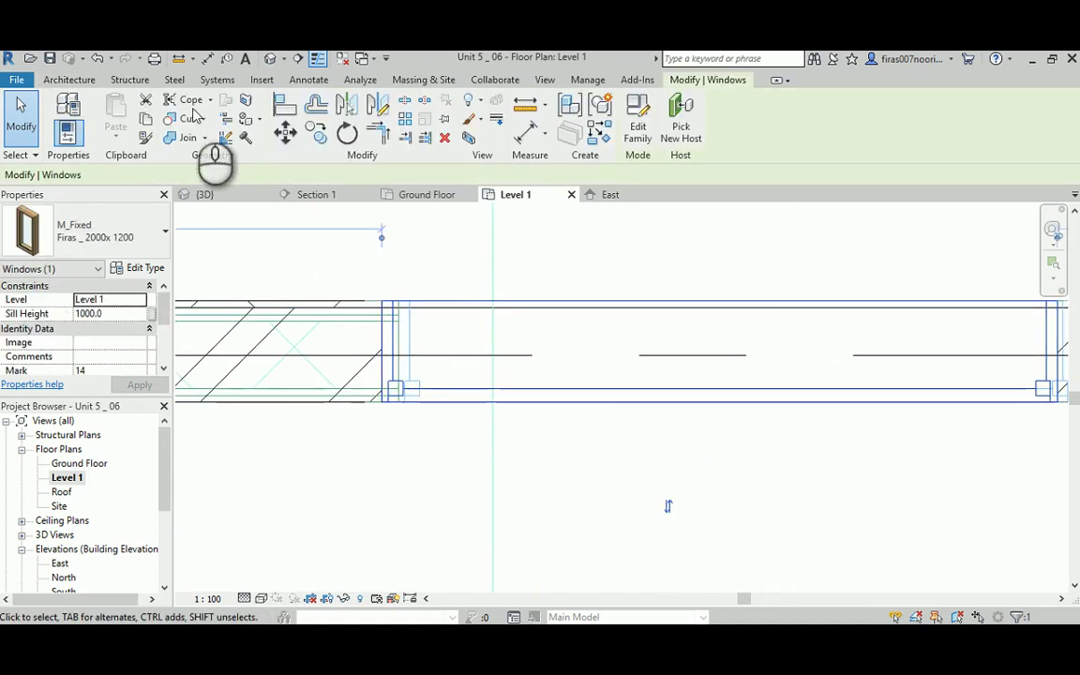
pyautogui.click(285, 134)
pyautogui.scroll(2, 380, 302)
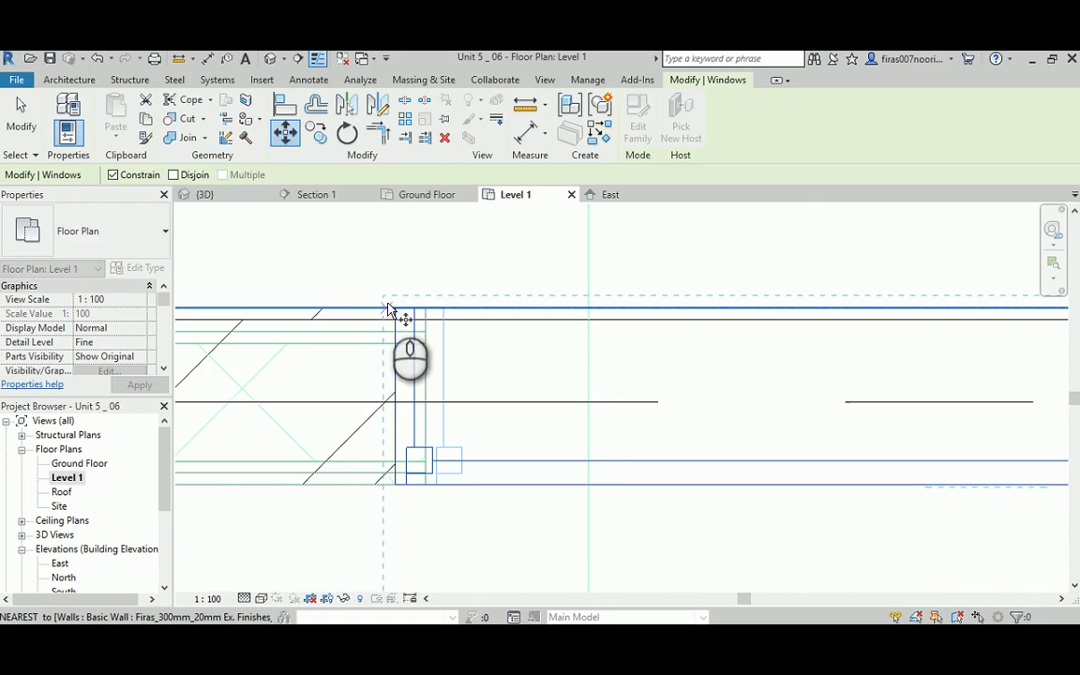
pyautogui.click(391, 307)
pyautogui.click(422, 306)
pyautogui.scroll(-3, 325, 338)
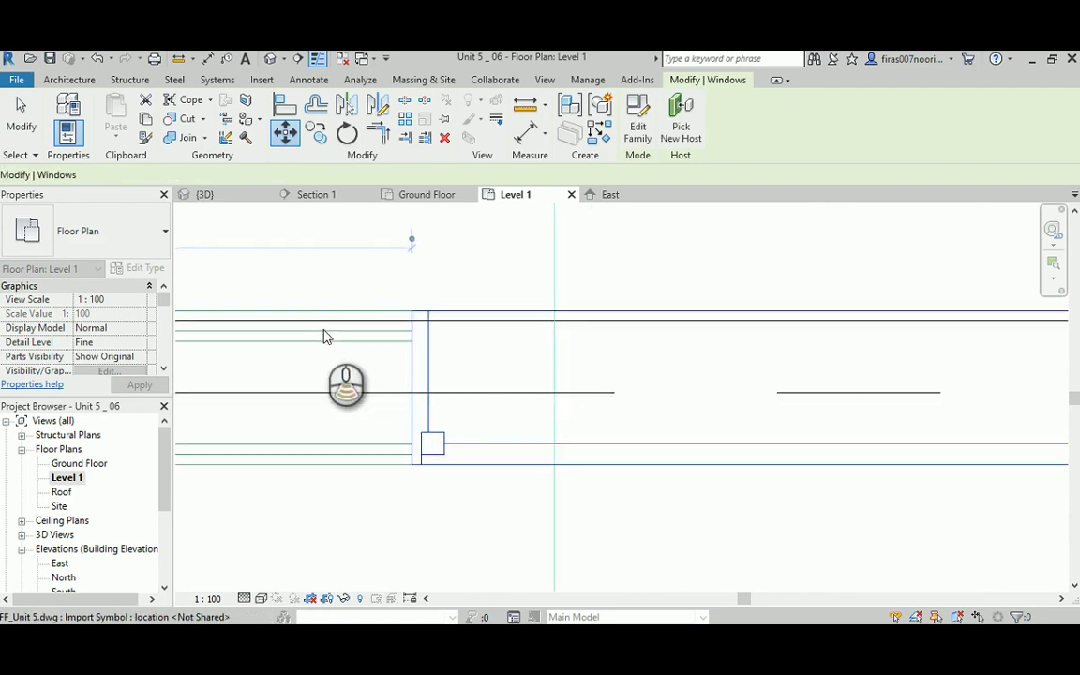
# - Move the easternmost north-wall window along the wall so its edge meets the opening in the imported plan
pyautogui.scroll(-3, 326, 337)
pyautogui.moveTo(697, 334); pyautogui.dragTo(292, 341, button='middle')
pyautogui.scroll(4, 605, 364)
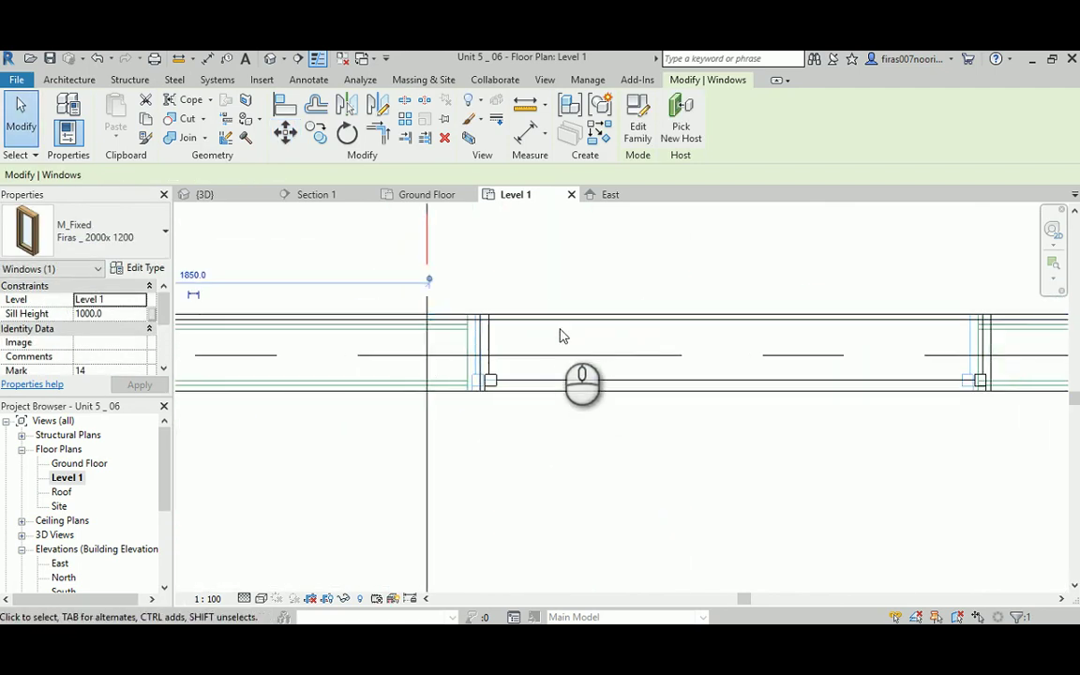
pyautogui.click(553, 328)
pyautogui.click(284, 134)
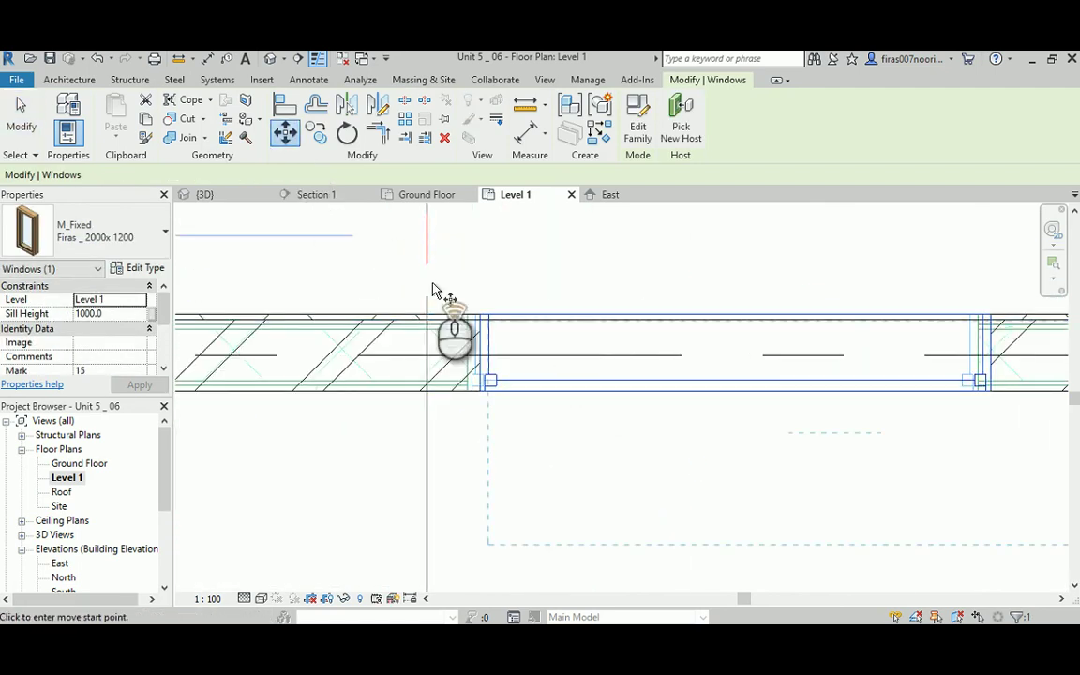
pyautogui.scroll(2, 459, 321)
pyautogui.scroll(1, 460, 321)
pyautogui.click(588, 392)
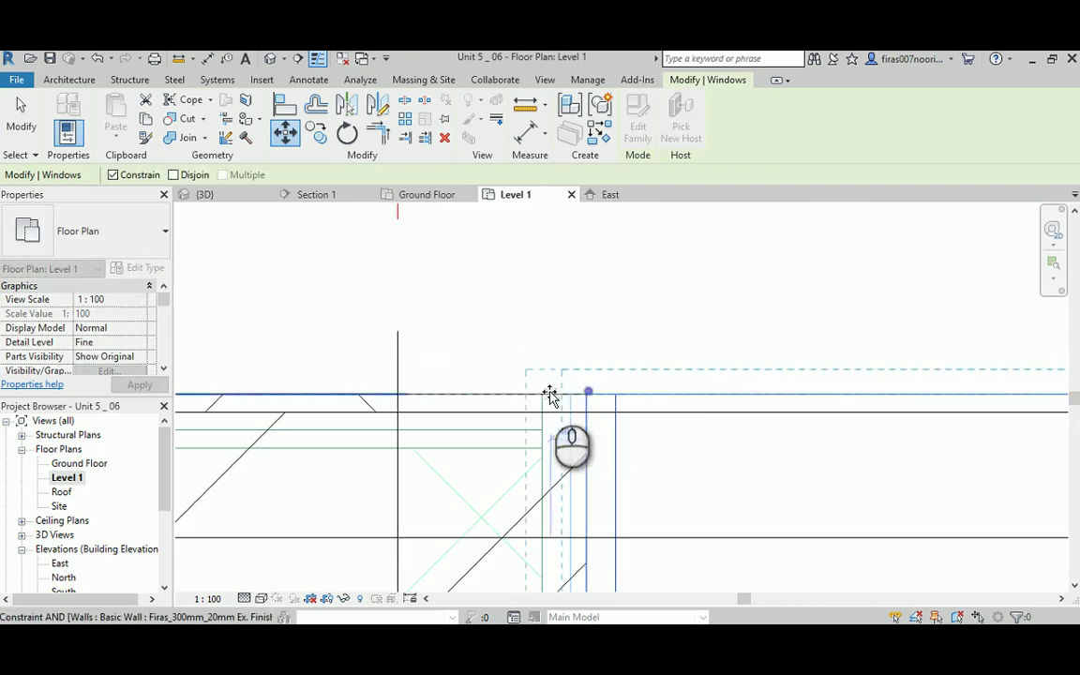
pyautogui.click(546, 392)
pyautogui.scroll(-3, 440, 375)
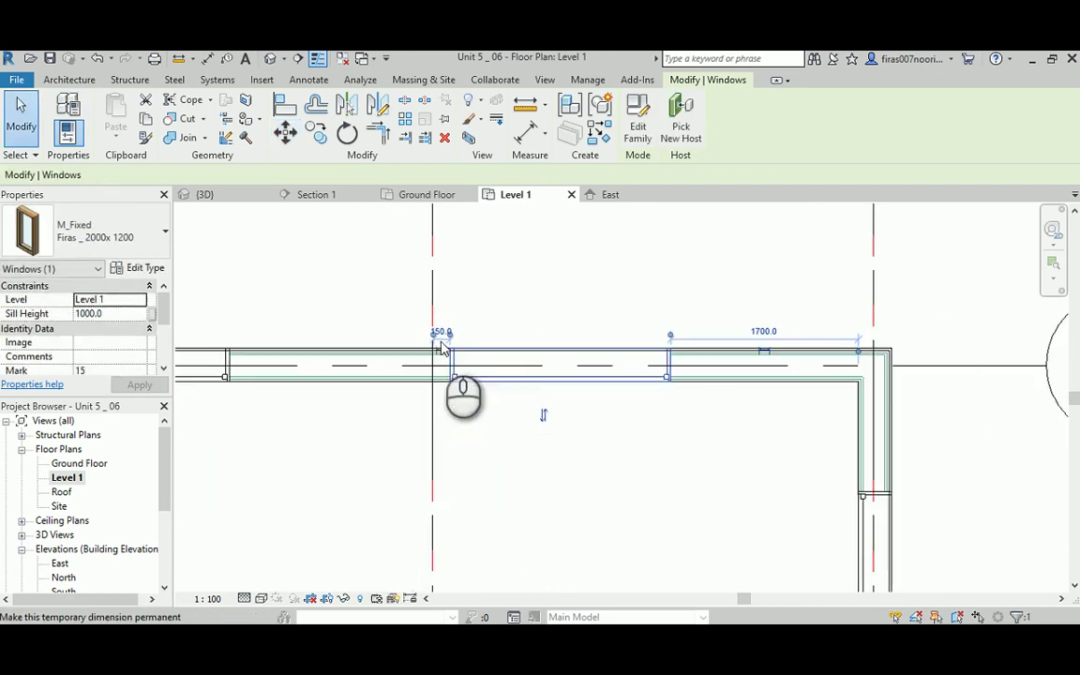
# - Move the east-wall window at grid B along the wall to align with its opening in the imported plan
pyautogui.moveTo(715, 458); pyautogui.dragTo(502, 273, button='middle')
pyautogui.scroll(3, 627, 312)
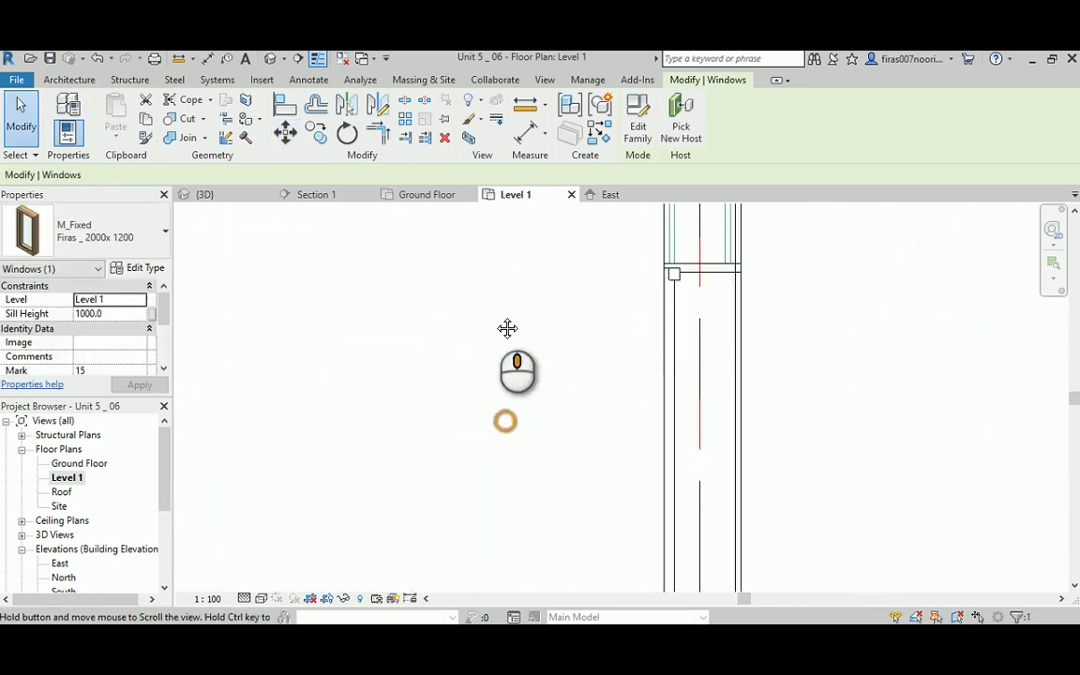
pyautogui.moveTo(507, 328); pyautogui.dragTo(481, 140, button='middle')
pyautogui.moveTo(484, 355)
pyautogui.mouseDown(button='middle')
pyautogui.moveTo(485, 372)
pyautogui.moveTo(490, 78)
pyautogui.mouseUp(button='middle')
pyautogui.moveTo(511, 381)
pyautogui.mouseDown(button='middle')
pyautogui.moveTo(525, 410)
pyautogui.moveTo(496, 270)
pyautogui.mouseUp(button='middle')
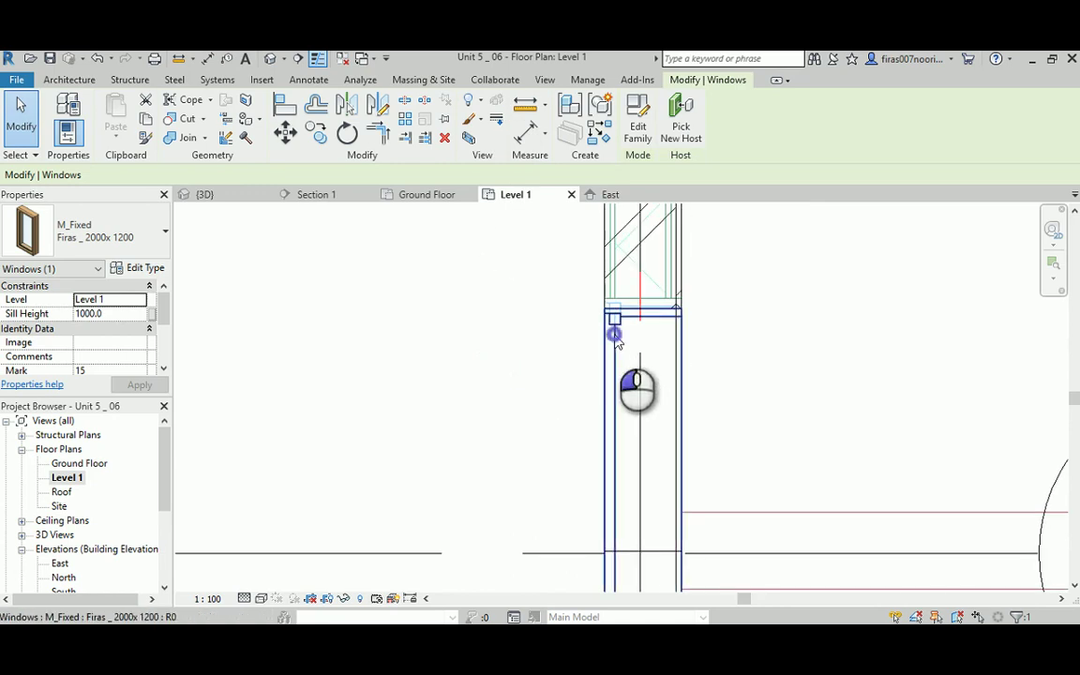
pyautogui.click(285, 133)
pyautogui.scroll(4, 662, 323)
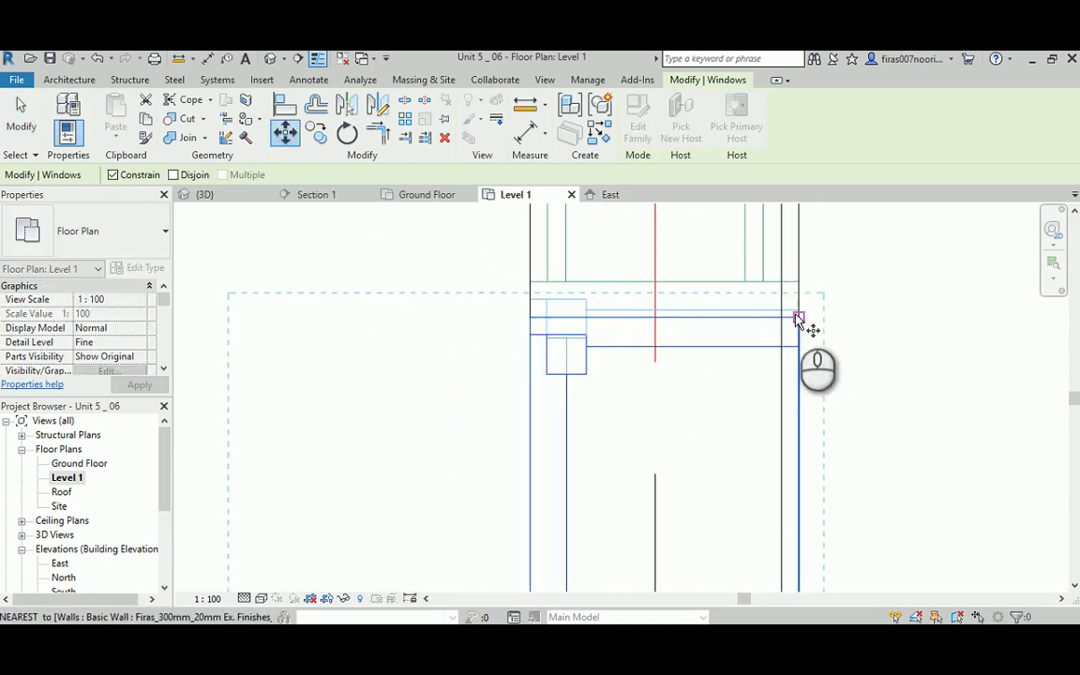
pyautogui.scroll(-6, 619, 269)
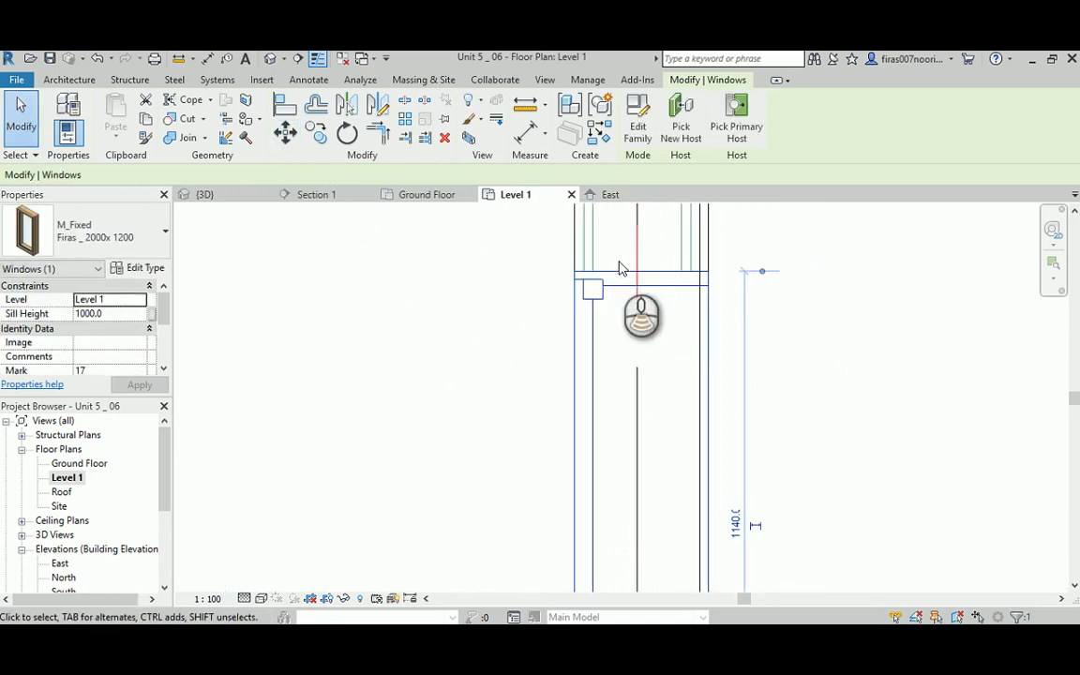
# - Move the southernmost east-wall window along the wall so its corner meets the opening in the imported plan
pyautogui.scroll(8, 614, 380)
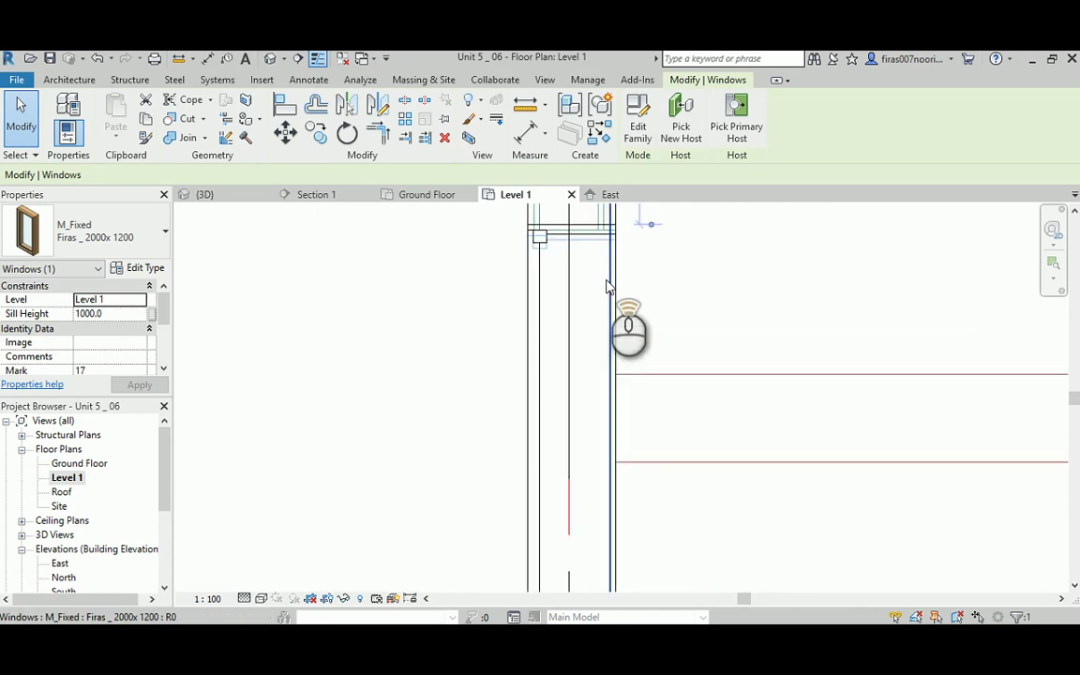
pyautogui.click(285, 132)
pyautogui.scroll(2, 473, 281)
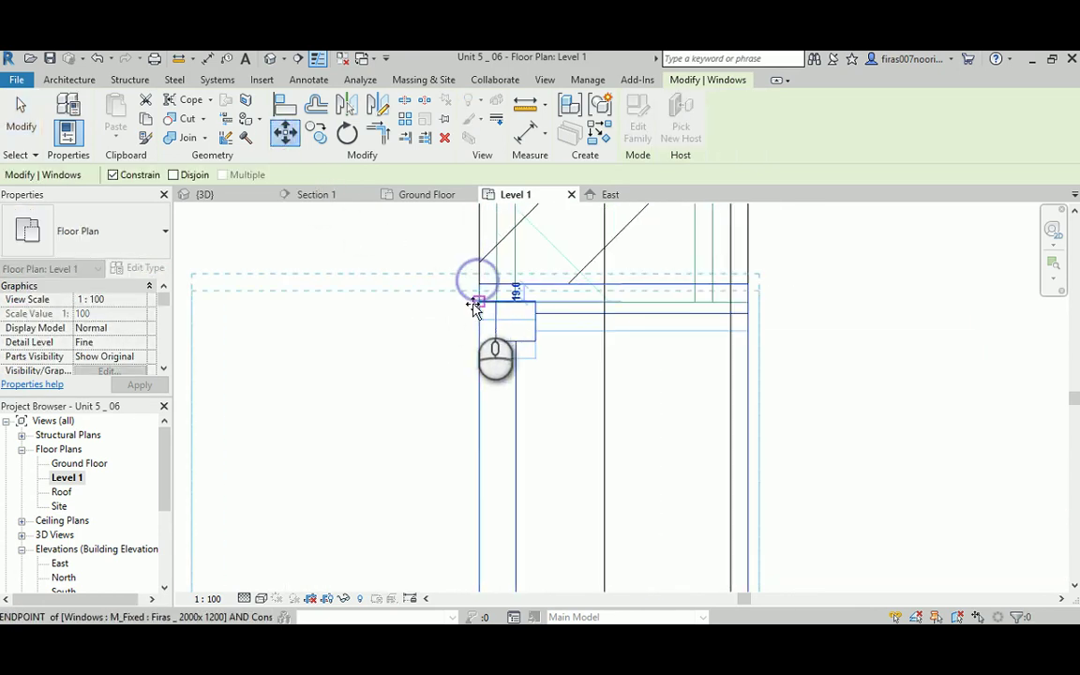
pyautogui.press('Escape')
pyautogui.scroll(5, 466, 282)
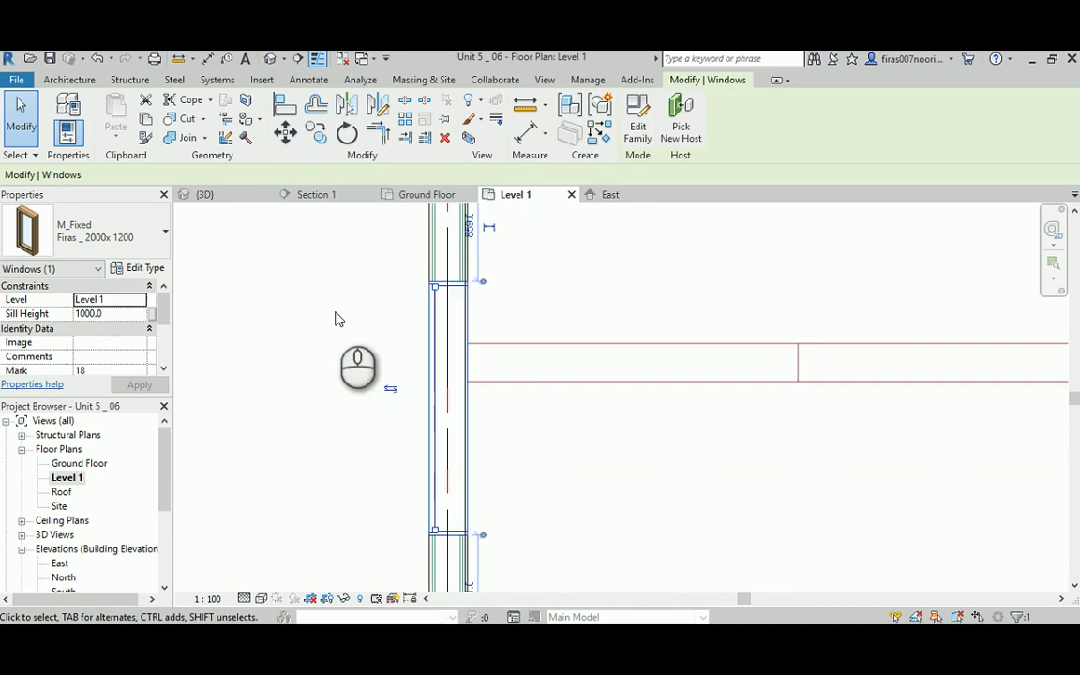
# - Move the easternmost south-wall window 100 mm east along the wall to align with its opening in the imported plan
pyautogui.moveTo(325, 313); pyautogui.dragTo(643, 145, button='middle')
pyautogui.moveTo(586, 368); pyautogui.dragTo(905, 225, button='middle')
pyautogui.scroll(2, 829, 304)
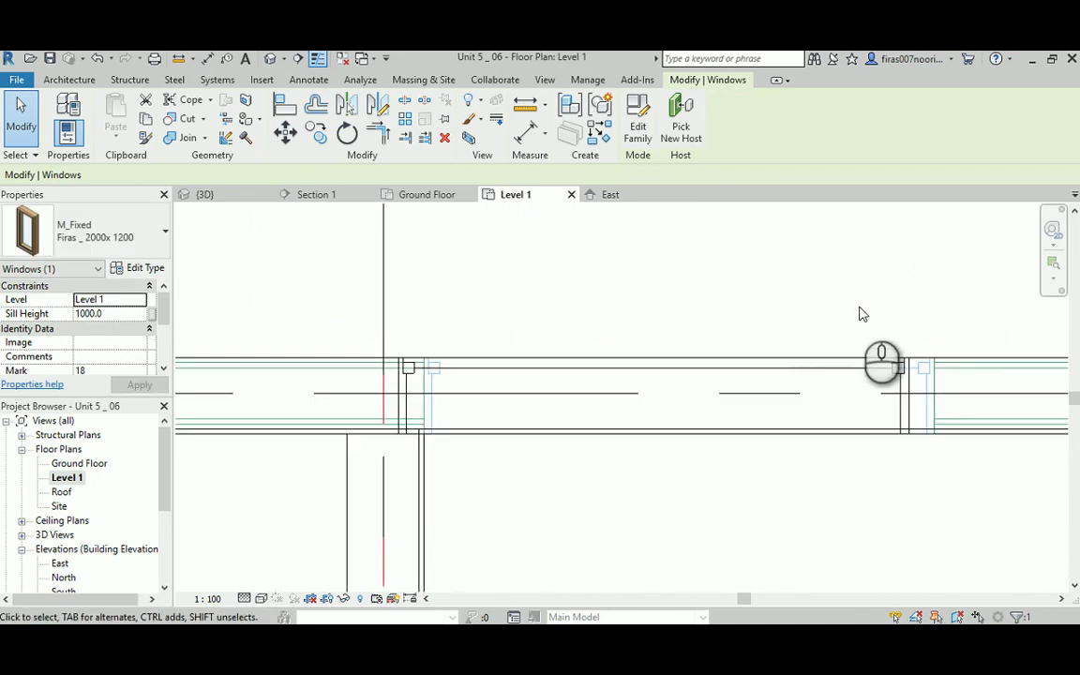
pyautogui.click(846, 362)
pyautogui.click(286, 136)
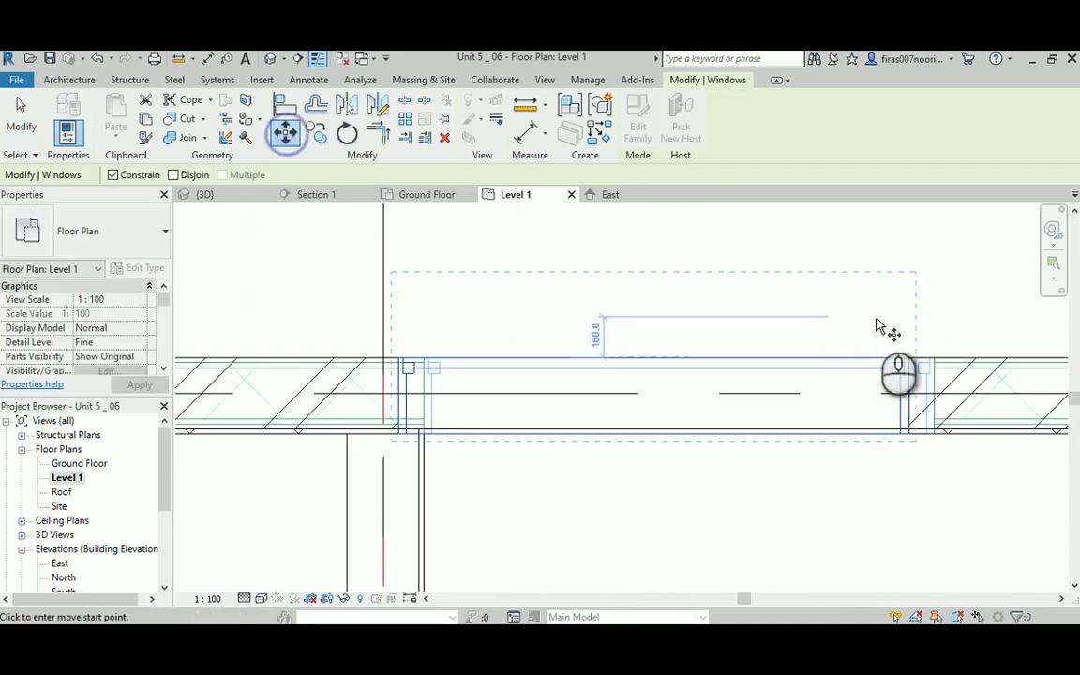
pyautogui.click(908, 359)
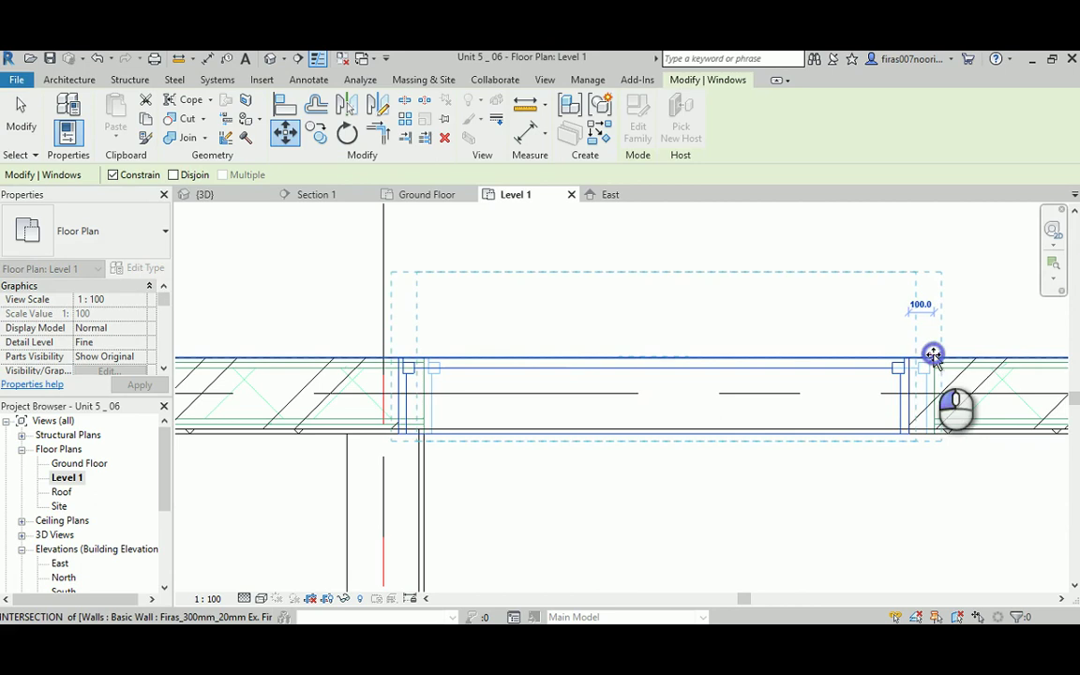
pyautogui.click(933, 356)
# - Move the western window of the south wall along the wall so its edge aligns with the imported plan's opening
pyautogui.moveTo(624, 314); pyautogui.dragTo(1079, 319, button='middle')
pyautogui.moveTo(511, 319); pyautogui.dragTo(983, 332, button='middle')
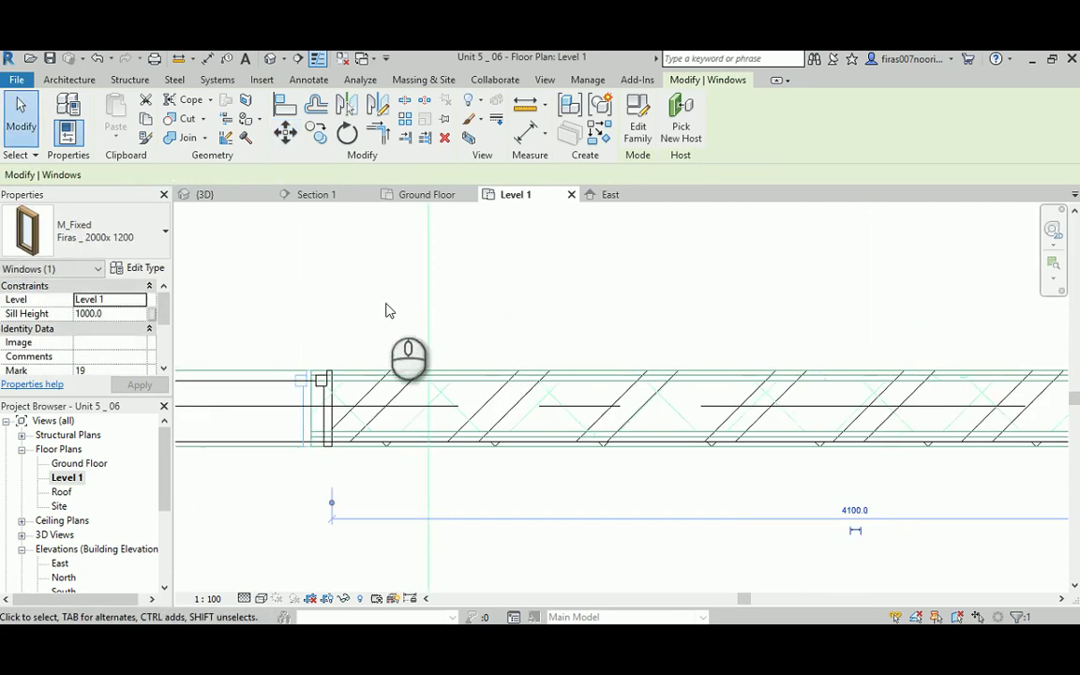
pyautogui.moveTo(389, 310); pyautogui.dragTo(413, 176, button='middle')
pyautogui.click(287, 135)
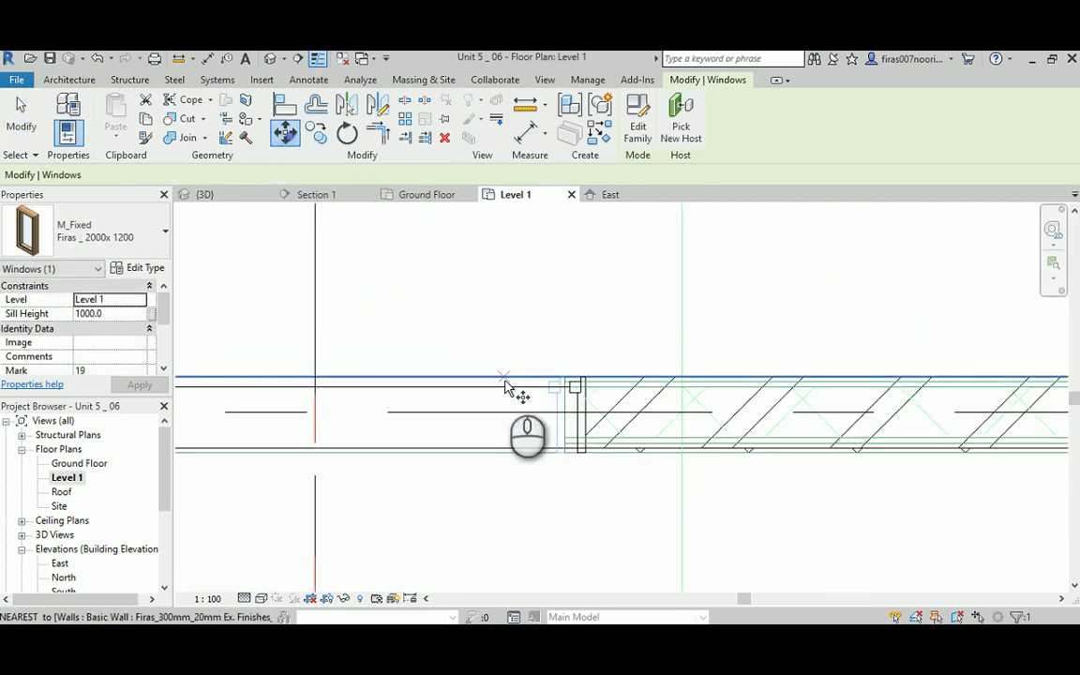
pyautogui.press('Escape')
pyautogui.click(574, 386)
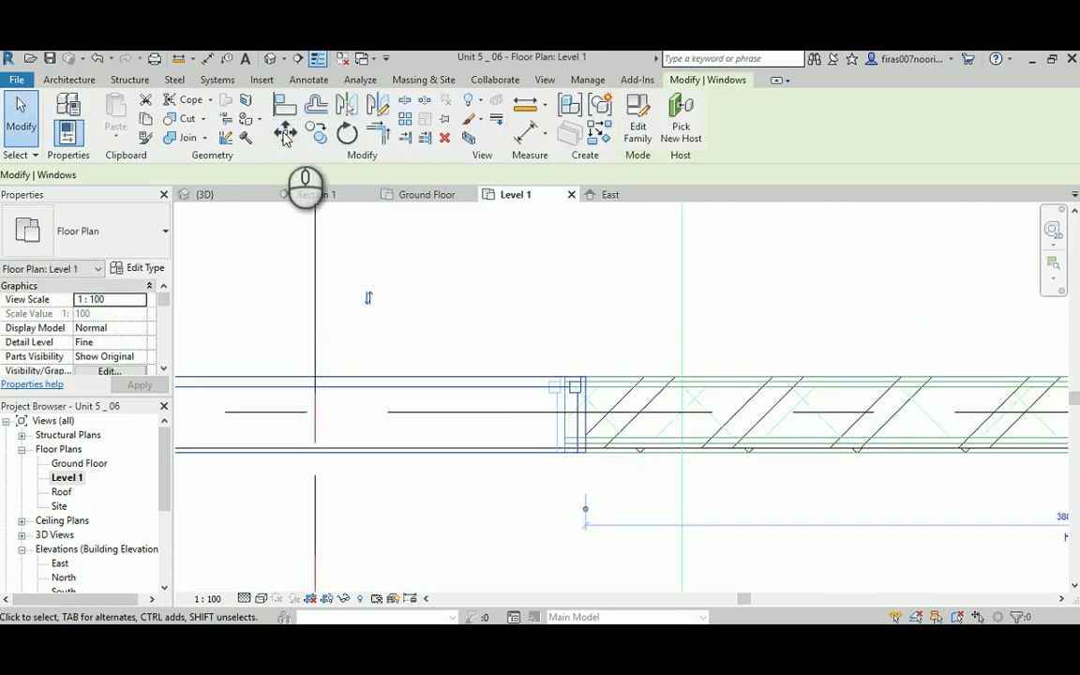
pyautogui.click(285, 133)
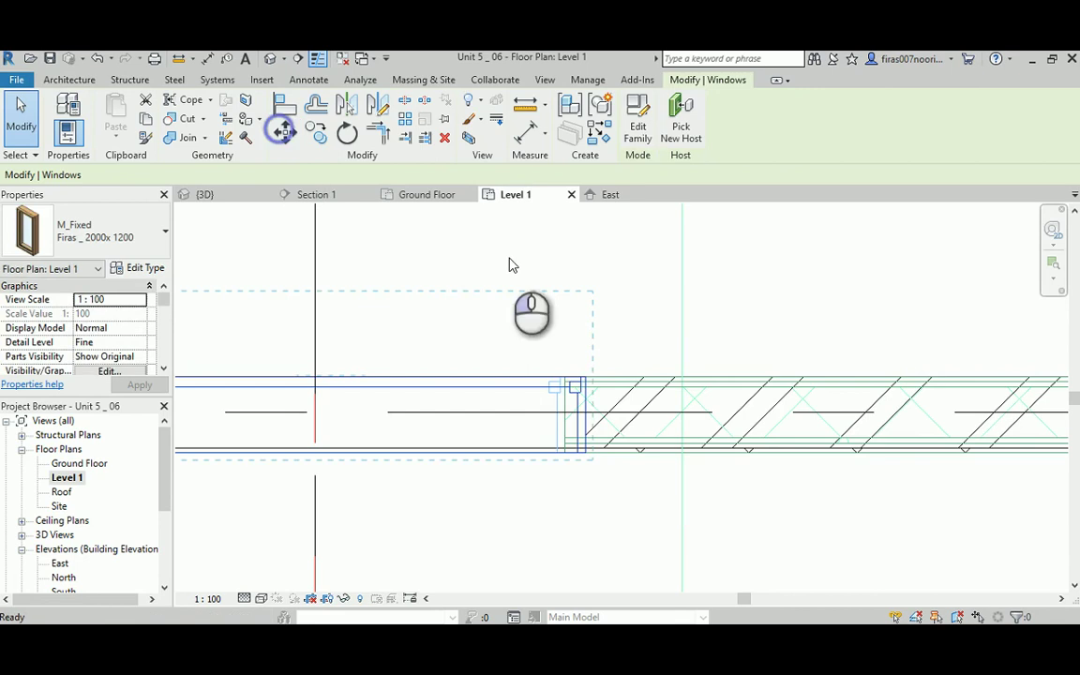
pyautogui.click(563, 376)
# - Flip the northernmost west-wall window so its frame lies on the side shown in the imported plan
pyautogui.moveTo(302, 278); pyautogui.dragTo(931, 330, button='middle')
pyautogui.moveTo(515, 340); pyautogui.dragTo(785, 307, button='middle')
pyautogui.moveTo(533, 338); pyautogui.dragTo(890, 347, button='middle')
pyautogui.moveTo(613, 334); pyautogui.dragTo(564, 490, button='middle')
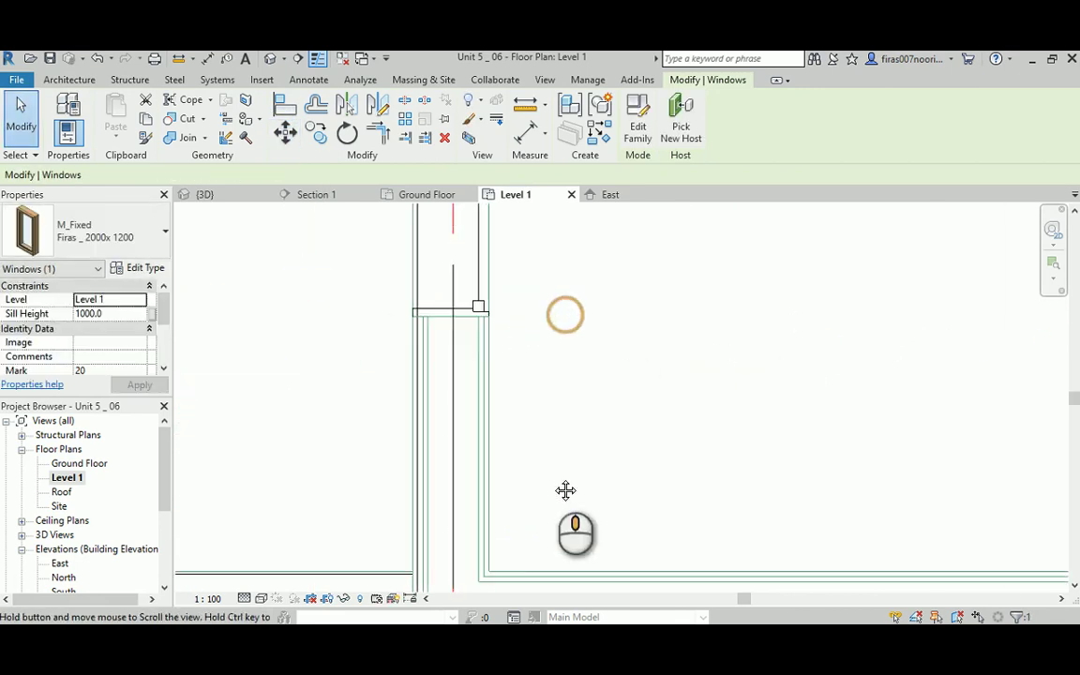
pyautogui.moveTo(516, 266); pyautogui.dragTo(527, 462, button='middle')
pyautogui.scroll(-3, 527, 461)
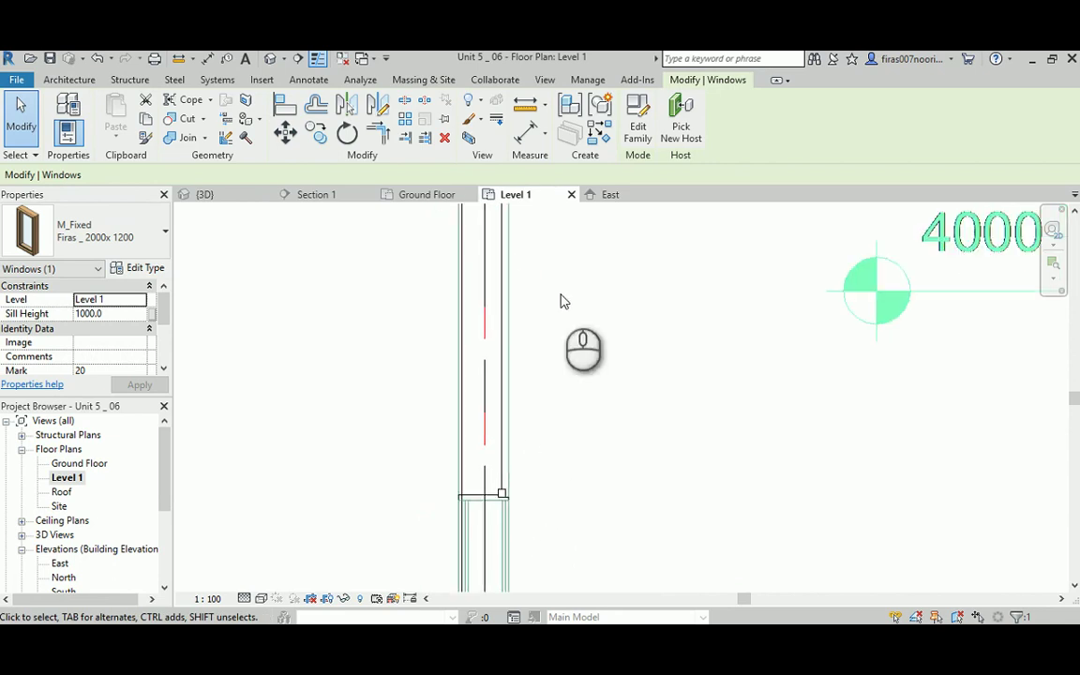
pyautogui.moveTo(562, 276); pyautogui.dragTo(561, 474, button='middle')
pyautogui.moveTo(565, 312); pyautogui.dragTo(578, 542, button='middle')
pyautogui.scroll(-1, 570, 478)
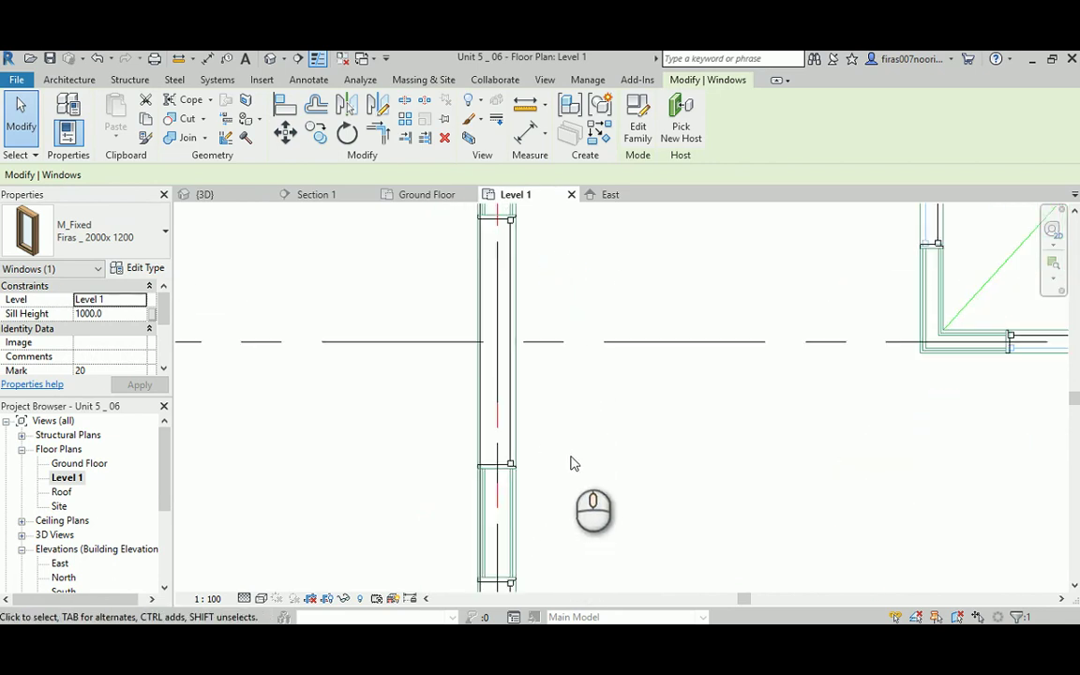
pyautogui.moveTo(576, 320); pyautogui.dragTo(542, 519, button='middle')
pyautogui.scroll(4, 436, 319)
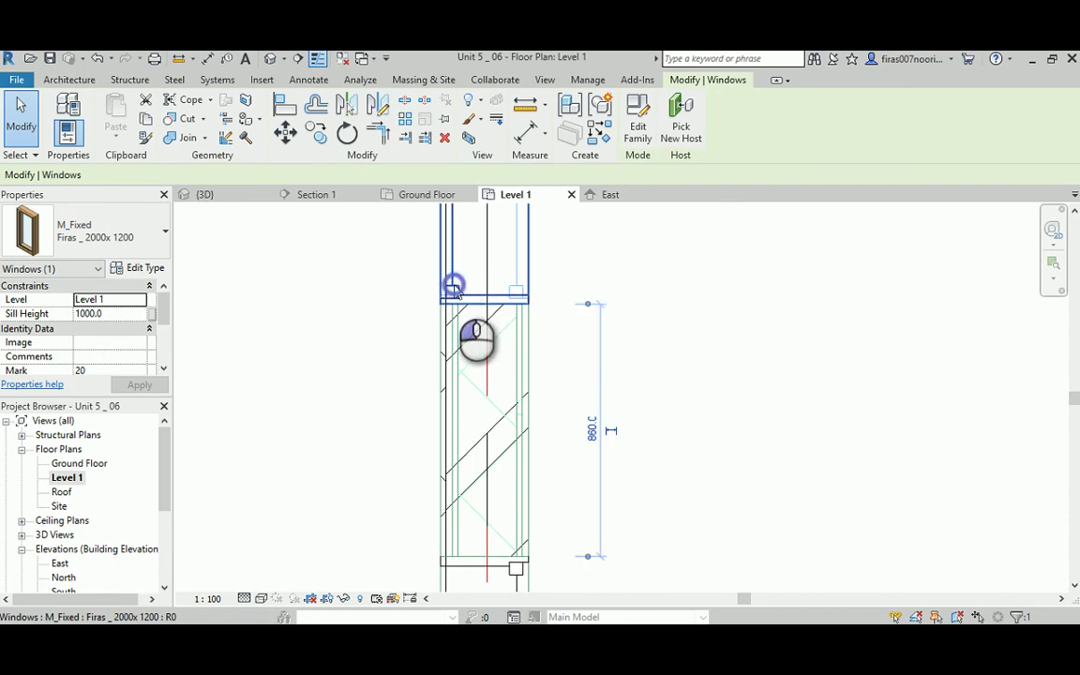
pyautogui.press('space')
# - Flip the window in the void's west wall so its frame matches the side drawn in the imported plan
pyautogui.moveTo(713, 282); pyautogui.dragTo(647, 482, button='middle')
pyautogui.scroll(-5, 554, 442)
pyautogui.moveTo(888, 419); pyautogui.dragTo(617, 321, button='middle')
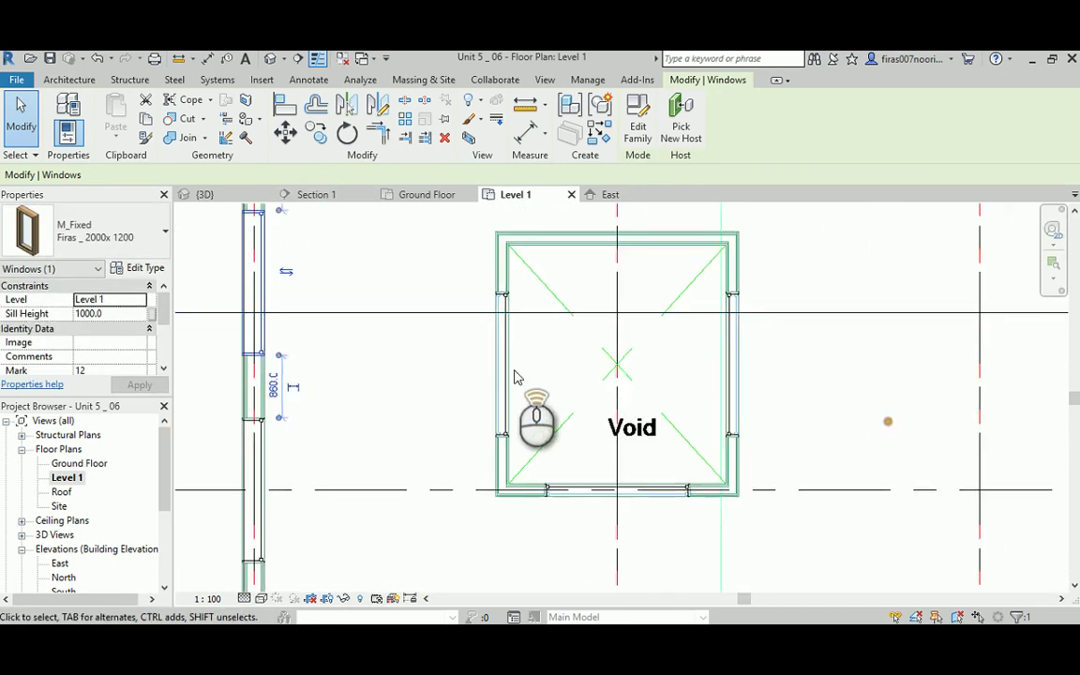
pyautogui.scroll(3, 514, 370)
pyautogui.scroll(1, 520, 281)
pyautogui.moveTo(518, 239); pyautogui.dragTo(561, 466, button='middle')
pyautogui.click(537, 435)
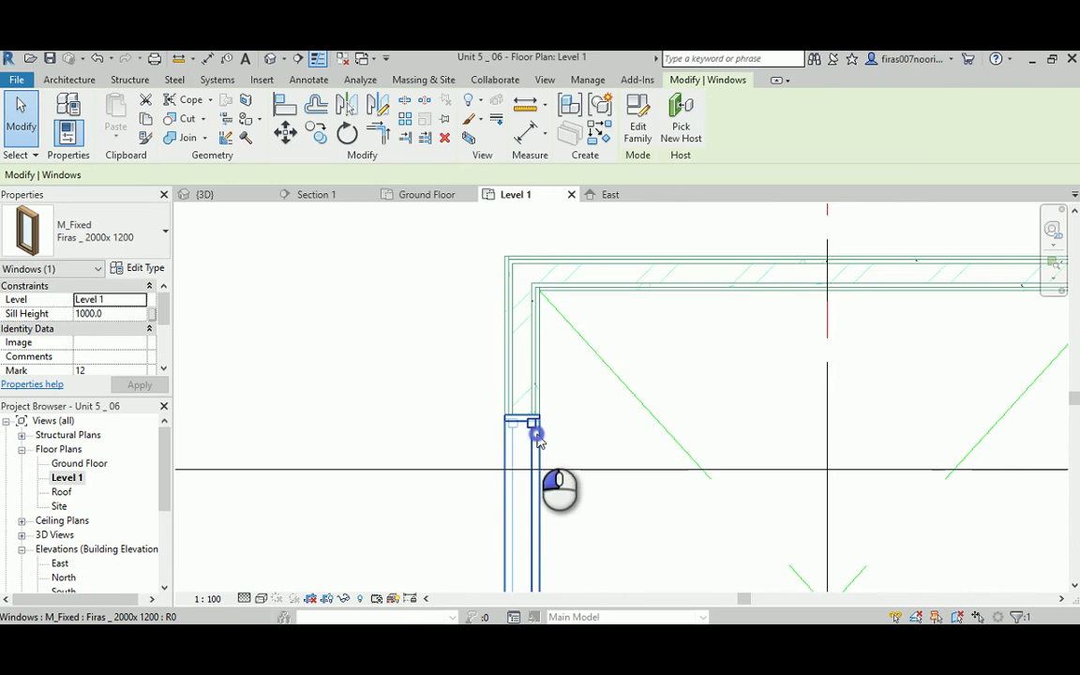
# - Flip the windows in the void's east and south walls to match the imported plan and clear the selection
pyautogui.moveTo(744, 429); pyautogui.dragTo(459, 405, button='middle')
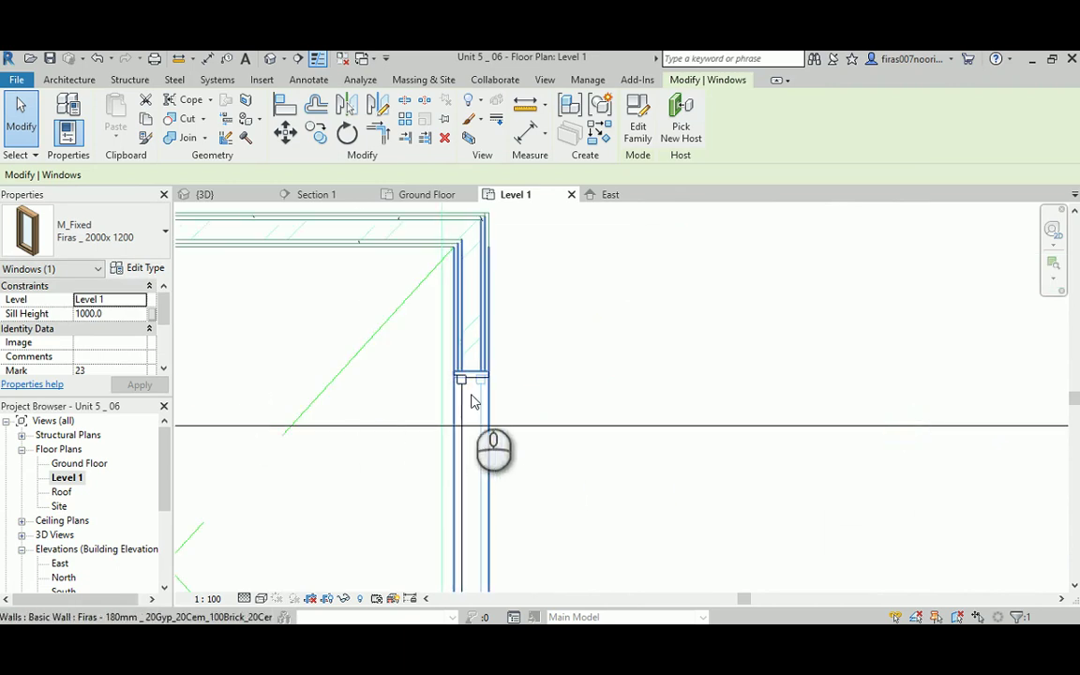
pyautogui.press('space')
pyautogui.moveTo(314, 416); pyautogui.dragTo(457, 177, button='middle')
pyautogui.moveTo(346, 476); pyautogui.dragTo(562, 124, button='middle')
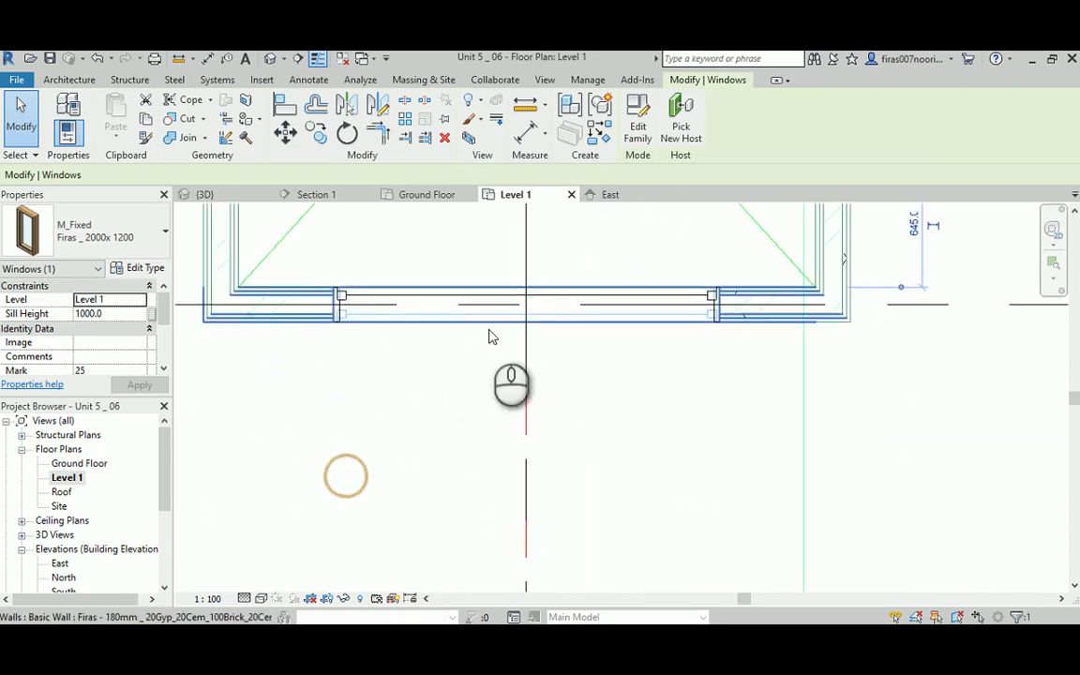
pyautogui.click(450, 317)
pyautogui.scroll(-6, 450, 323)
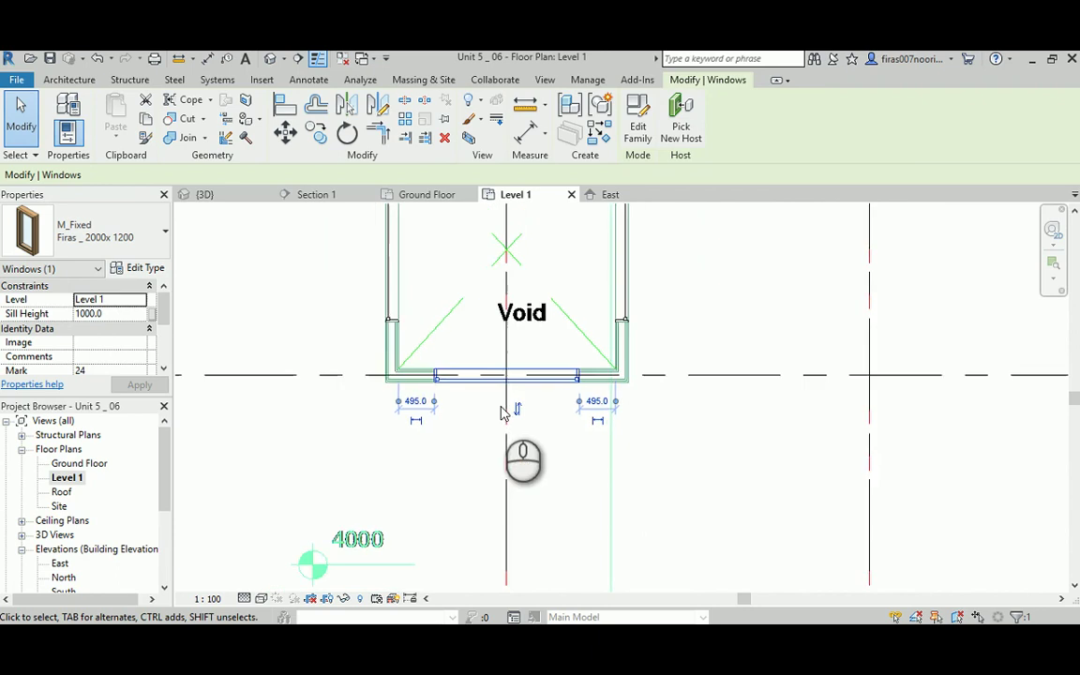
pyautogui.click(645, 308)
# - Review the window layout on Level 1 and check the sill height of the northernmost west-wall window
pyautogui.scroll(-2, 645, 307)
pyautogui.moveTo(652, 302); pyautogui.dragTo(680, 244, button='middle')
pyautogui.scroll(3, 557, 484)
pyautogui.scroll(-3, 557, 484)
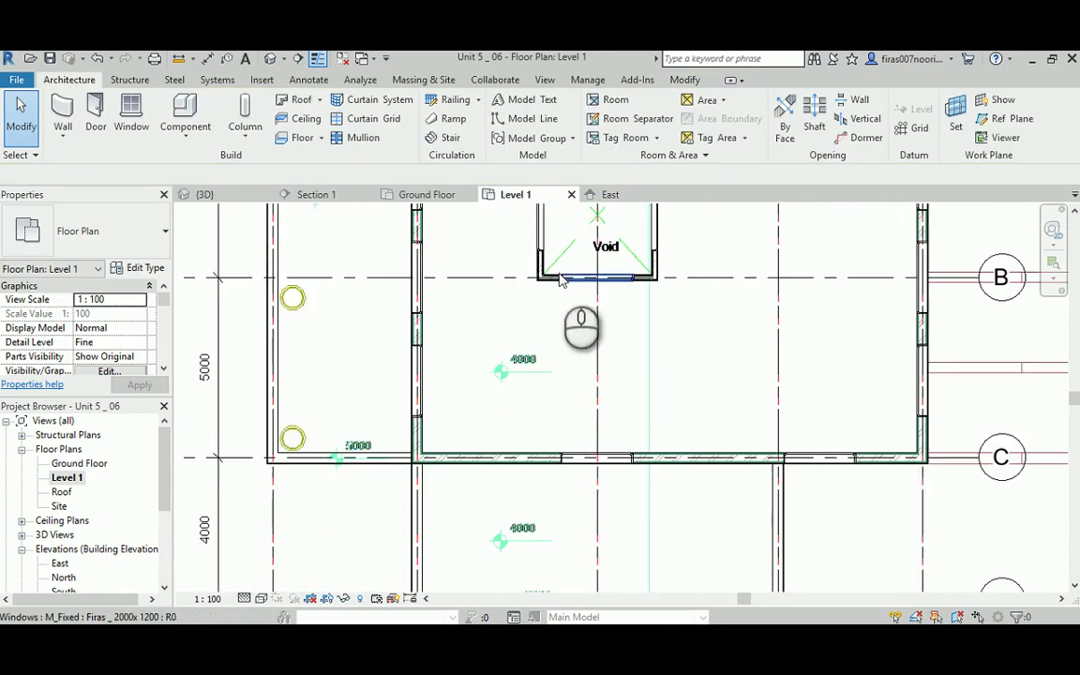
pyautogui.moveTo(569, 286); pyautogui.dragTo(568, 432, button='middle')
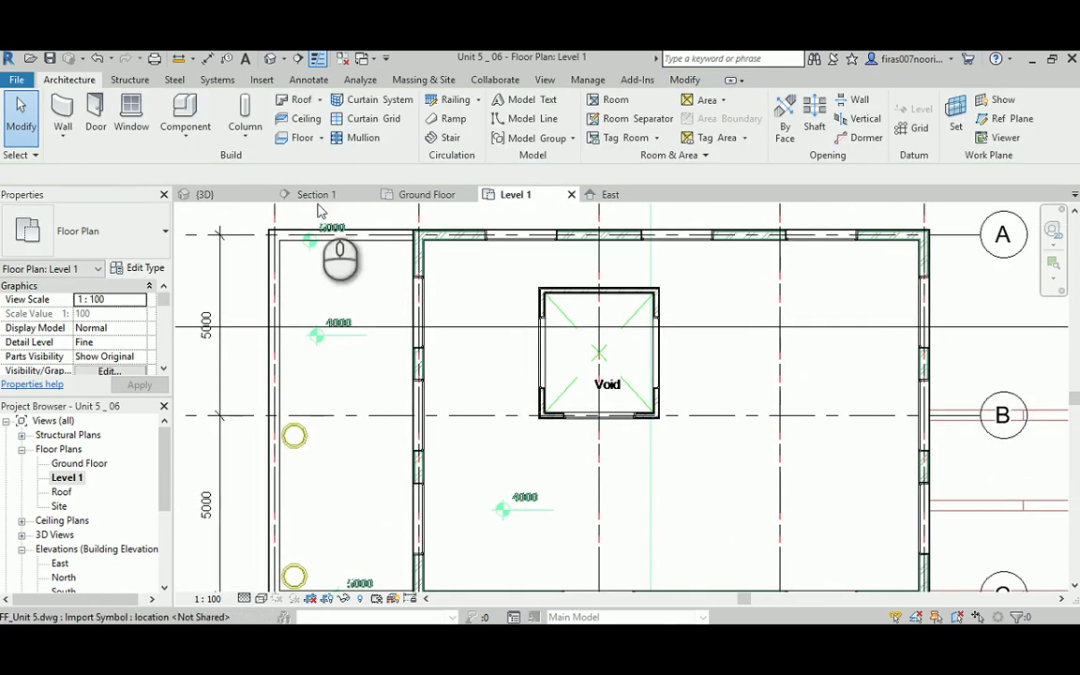
pyautogui.click(419, 314)
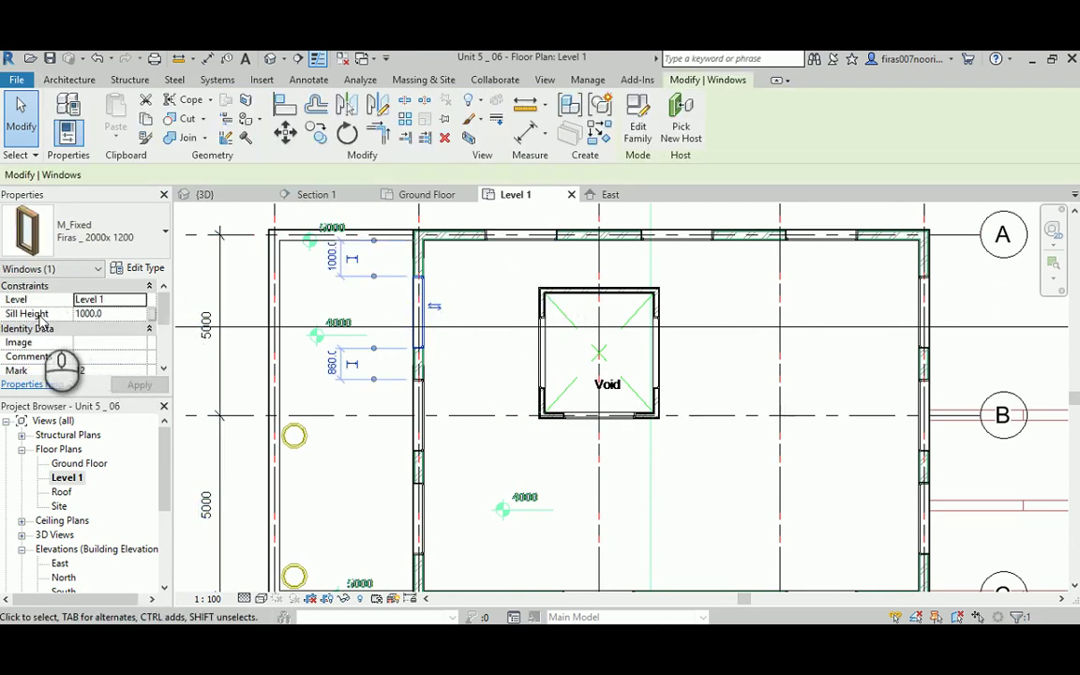
pyautogui.click(836, 298)
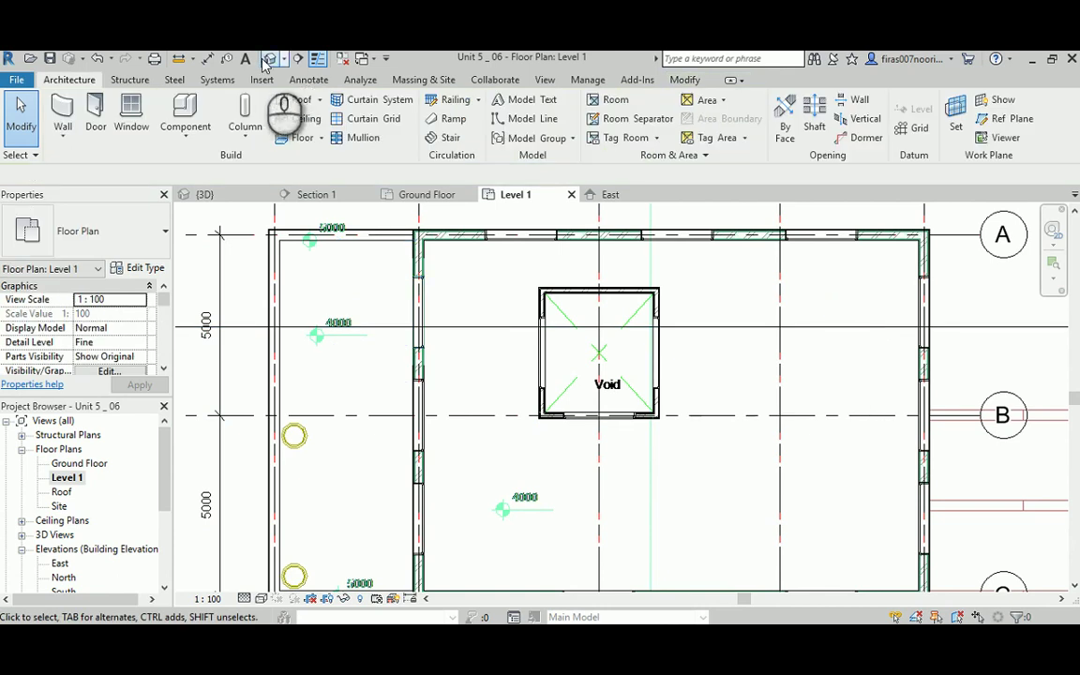
# - Open the East elevation and examine the height of the upper windows relative to the levels
pyautogui.doubleClick(61, 563)
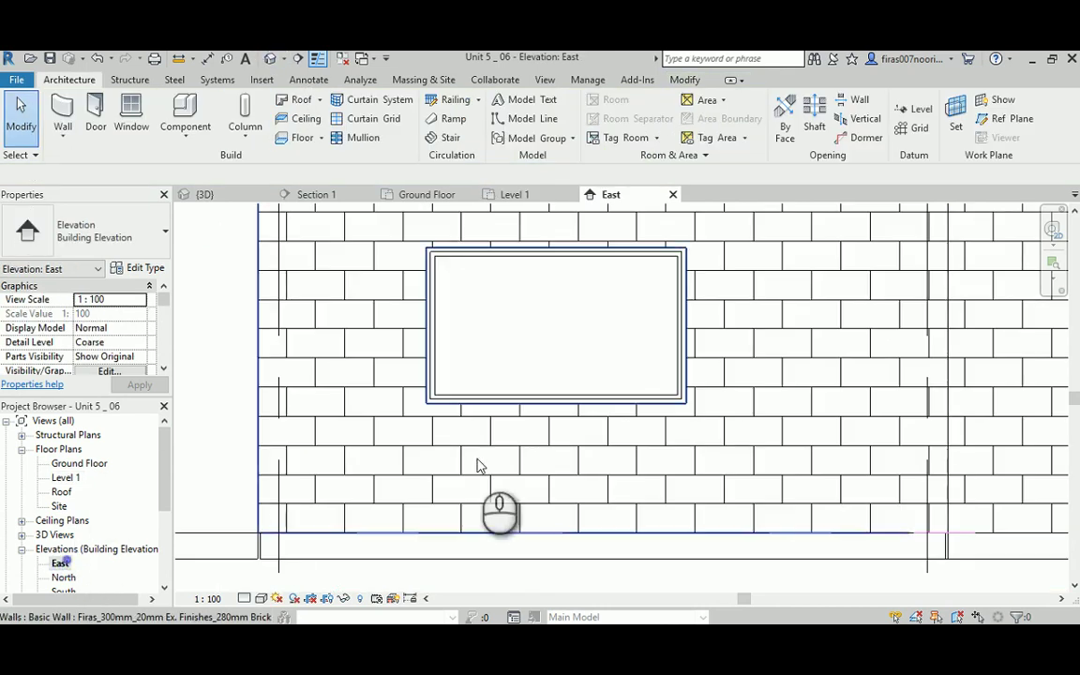
pyautogui.scroll(-4, 544, 434)
pyautogui.moveTo(579, 381); pyautogui.dragTo(591, 474, button='middle')
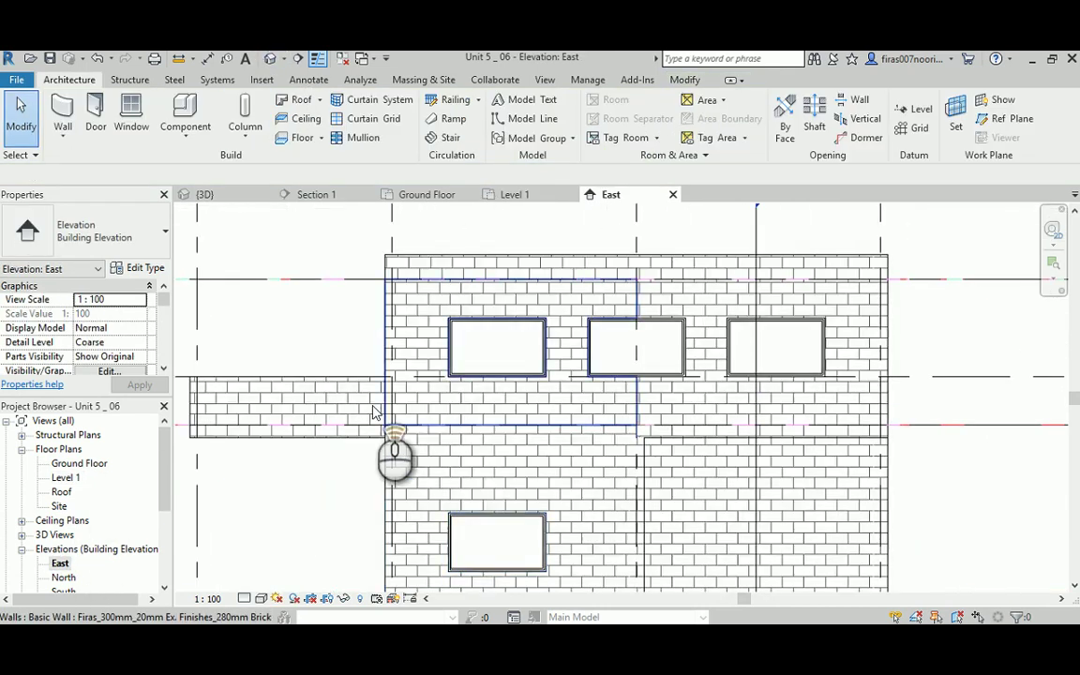
pyautogui.scroll(2, 373, 413)
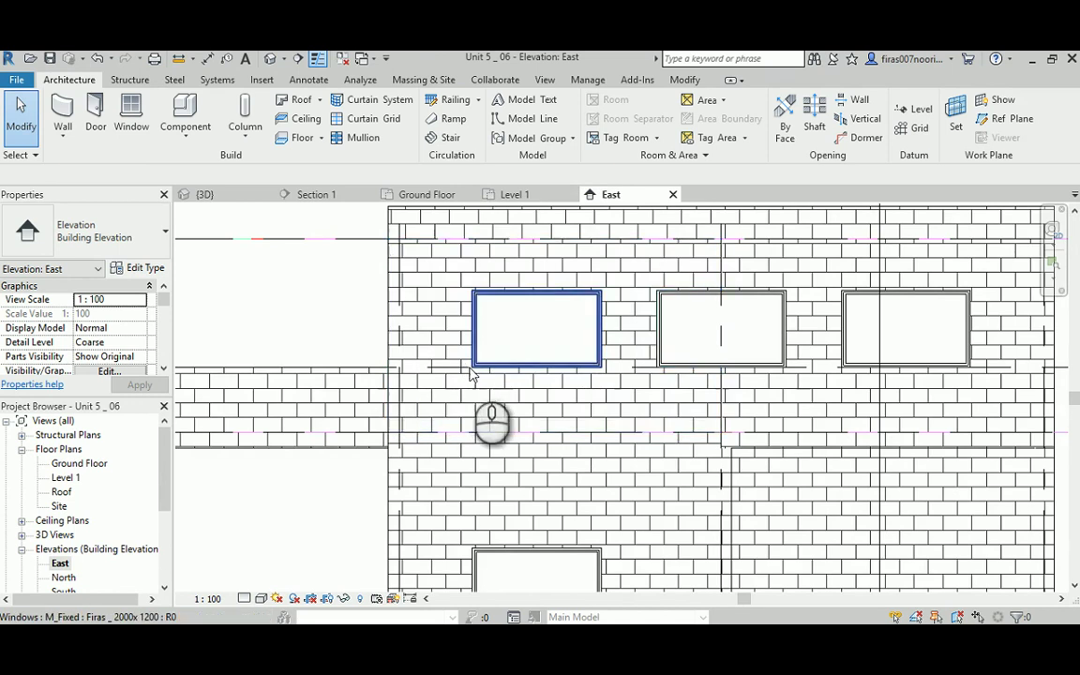
pyautogui.scroll(2, 453, 371)
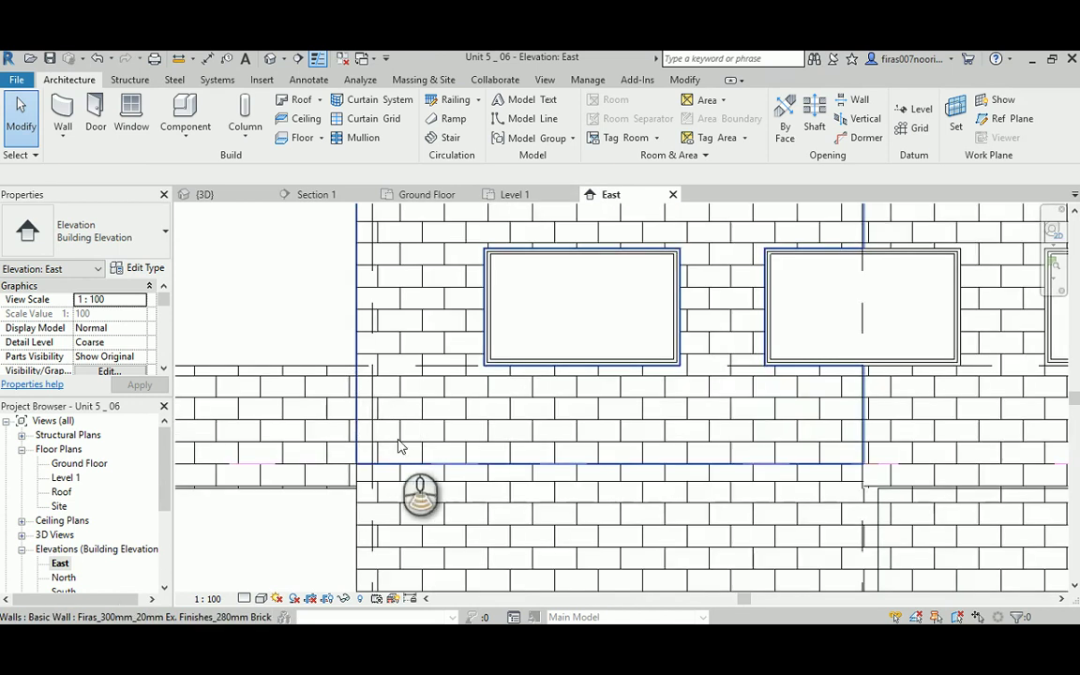
pyautogui.scroll(-3, 398, 446)
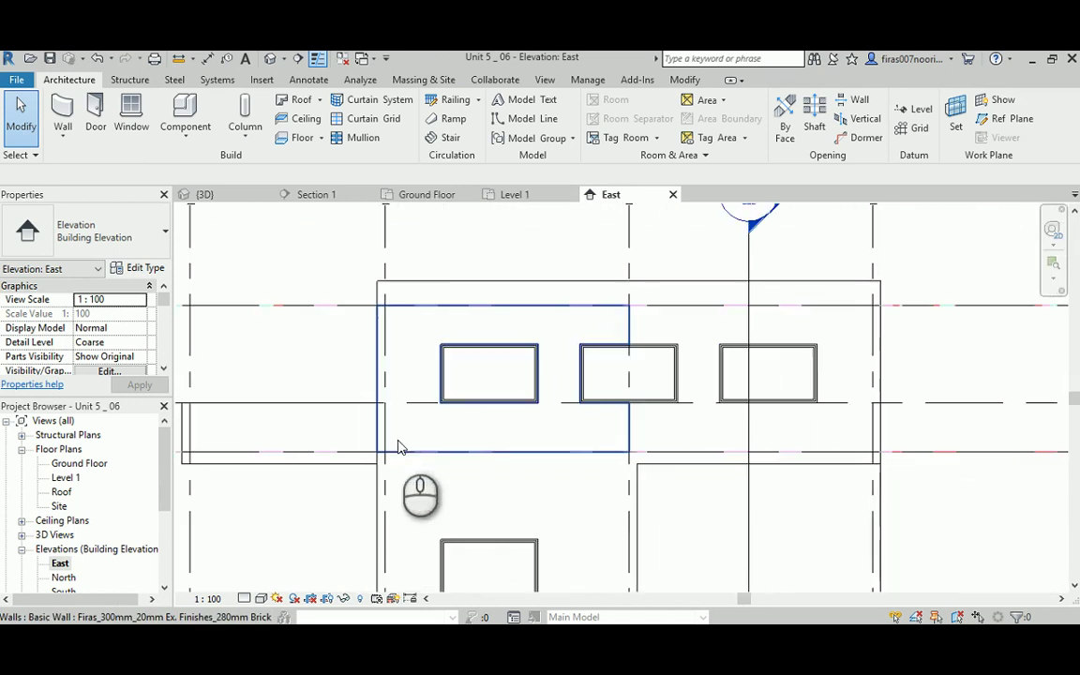
# - Open the 3D view and examine the windows on all facades and inside the void
pyautogui.click(269, 59)
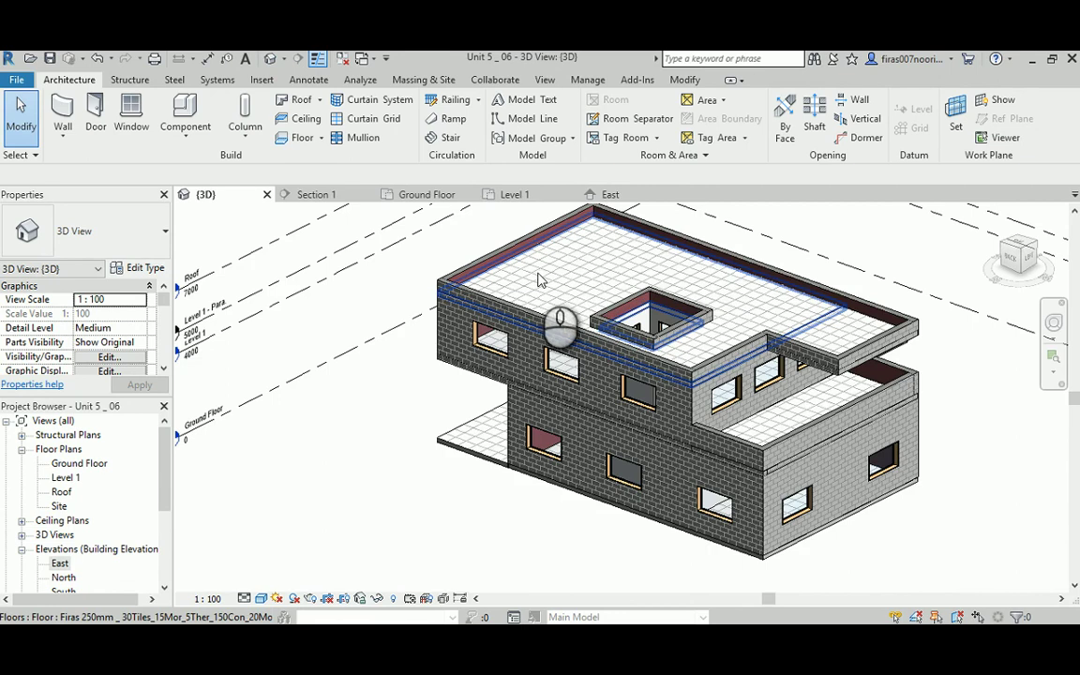
pyautogui.keyDown('shift'); pyautogui.moveTo(920, 385); pyautogui.dragTo(710, 388, button='middle'); pyautogui.keyUp('shift')
pyautogui.keyDown('shift'); pyautogui.moveTo(935, 389); pyautogui.dragTo(765, 396, button='middle'); pyautogui.keyUp('shift')
pyautogui.keyDown('shift'); pyautogui.moveTo(882, 389); pyautogui.dragTo(743, 417, button='middle'); pyautogui.keyUp('shift')
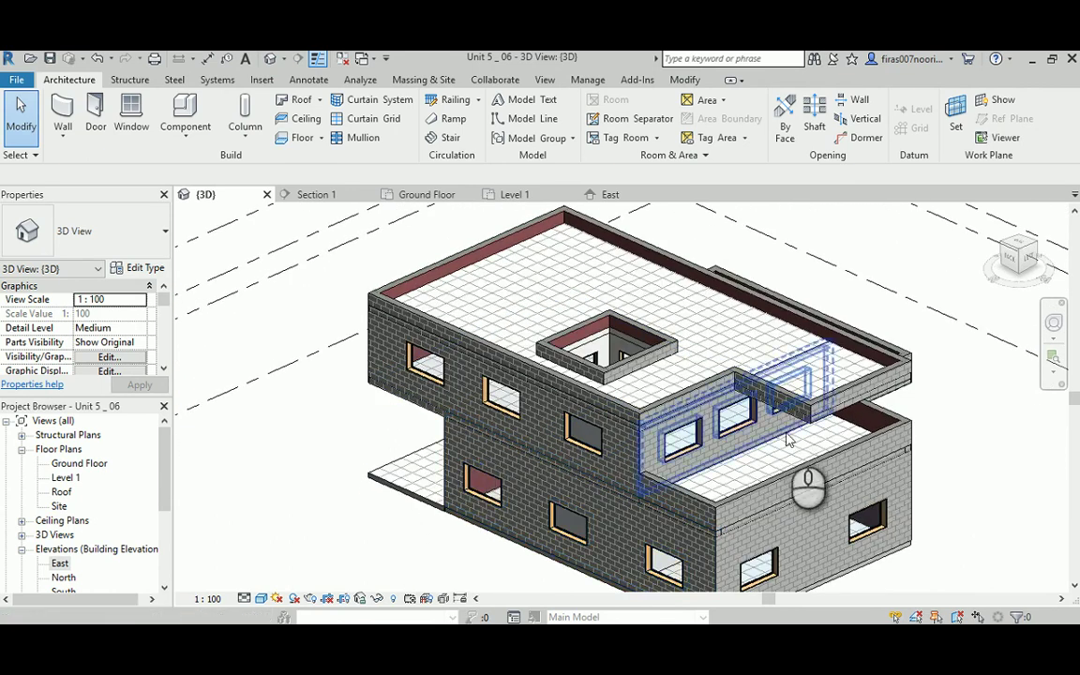
pyautogui.moveTo(895, 516); pyautogui.dragTo(855, 464, button='middle')
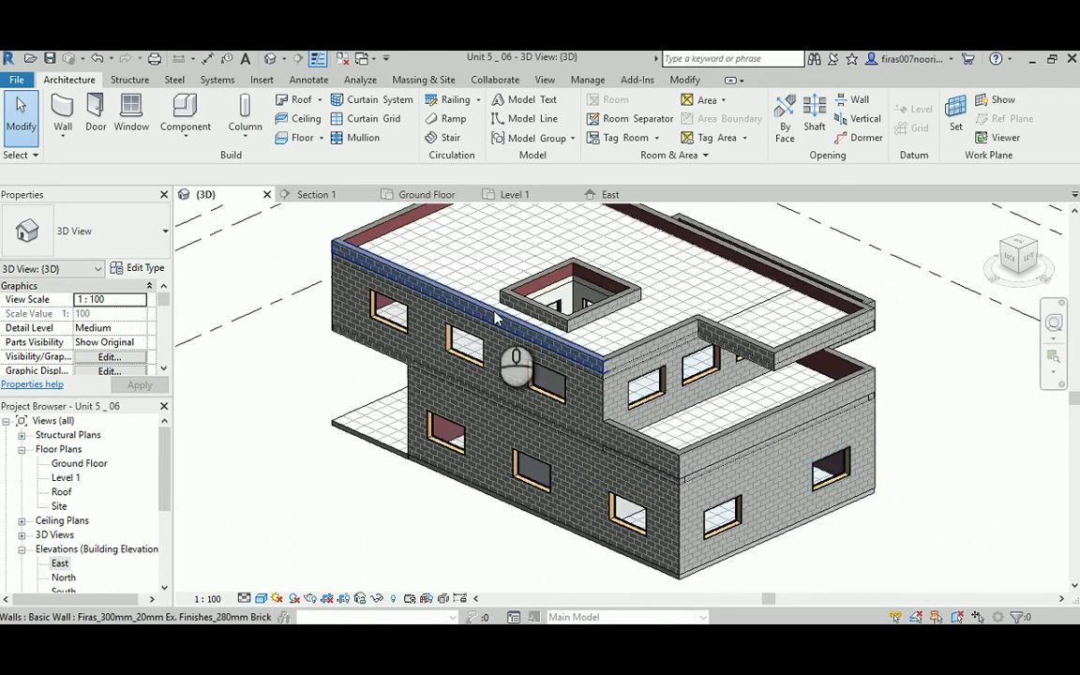
pyautogui.keyDown('shift'); pyautogui.moveTo(495, 319); pyautogui.dragTo(577, 435, button='middle'); pyautogui.keyUp('shift')
pyautogui.scroll(5, 582, 389)
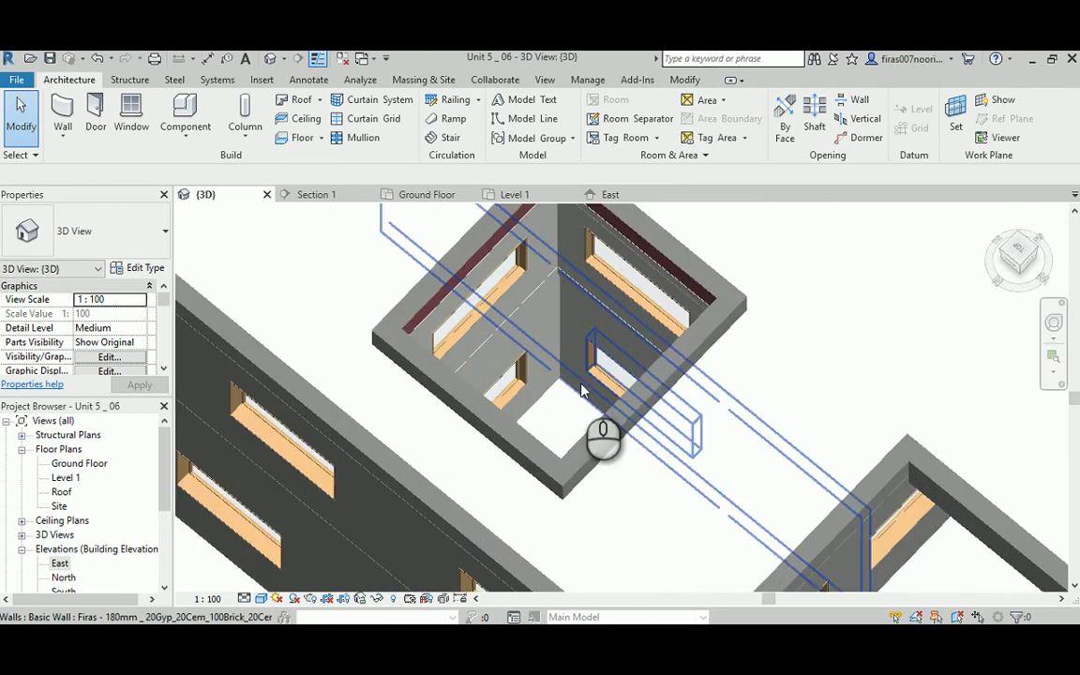
pyautogui.keyDown('shift'); pyautogui.moveTo(581, 389); pyautogui.dragTo(779, 322, button='middle'); pyautogui.keyUp('shift')
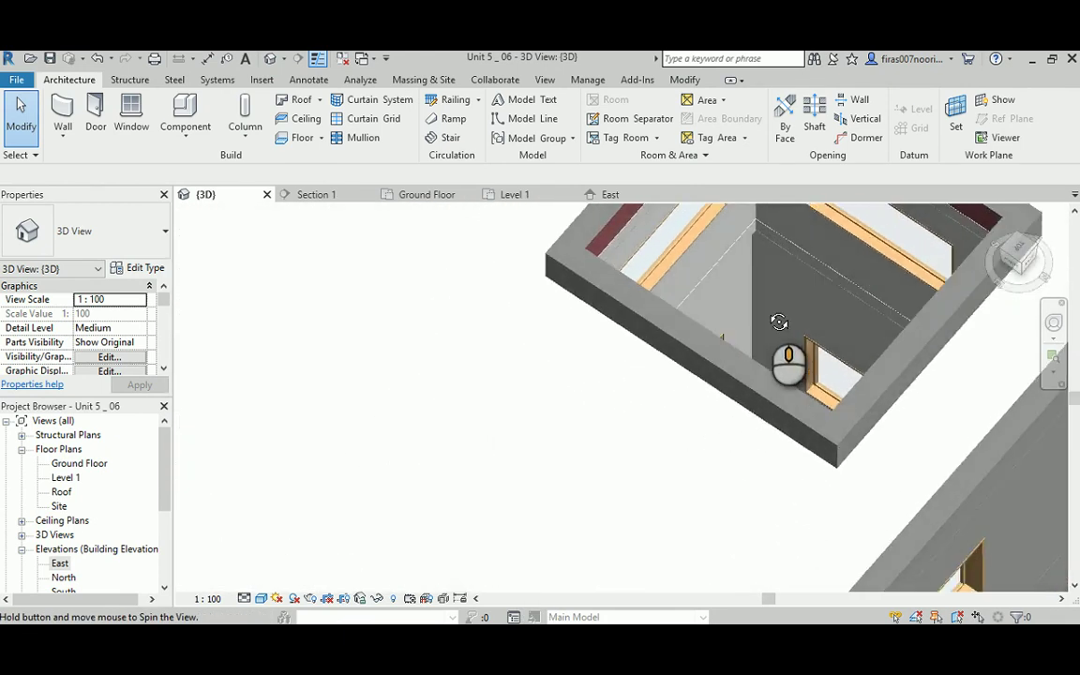
pyautogui.scroll(-6, 778, 381)
pyautogui.scroll(2, 777, 394)
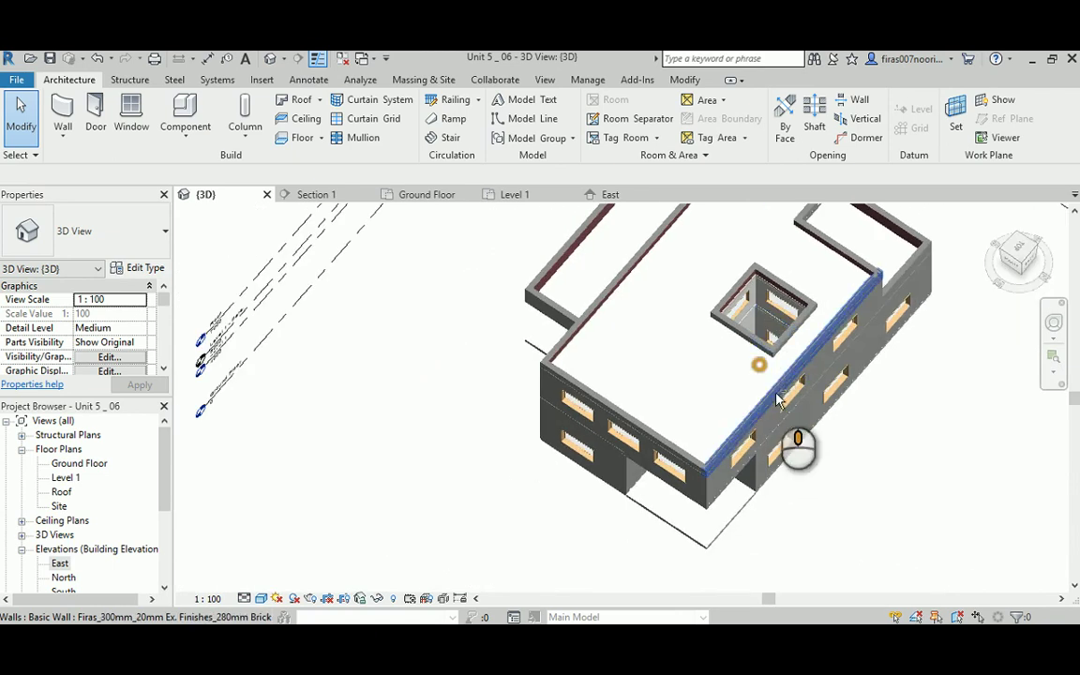
pyautogui.keyDown('shift'); pyautogui.moveTo(777, 398); pyautogui.dragTo(560, 458, button='middle'); pyautogui.keyUp('shift')
pyautogui.scroll(3, 560, 458)
pyautogui.keyDown('shift'); pyautogui.moveTo(612, 370); pyautogui.dragTo(602, 394, button='middle'); pyautogui.keyUp('shift')
pyautogui.scroll(-3, 611, 386)
pyautogui.scroll(1, 590, 386)
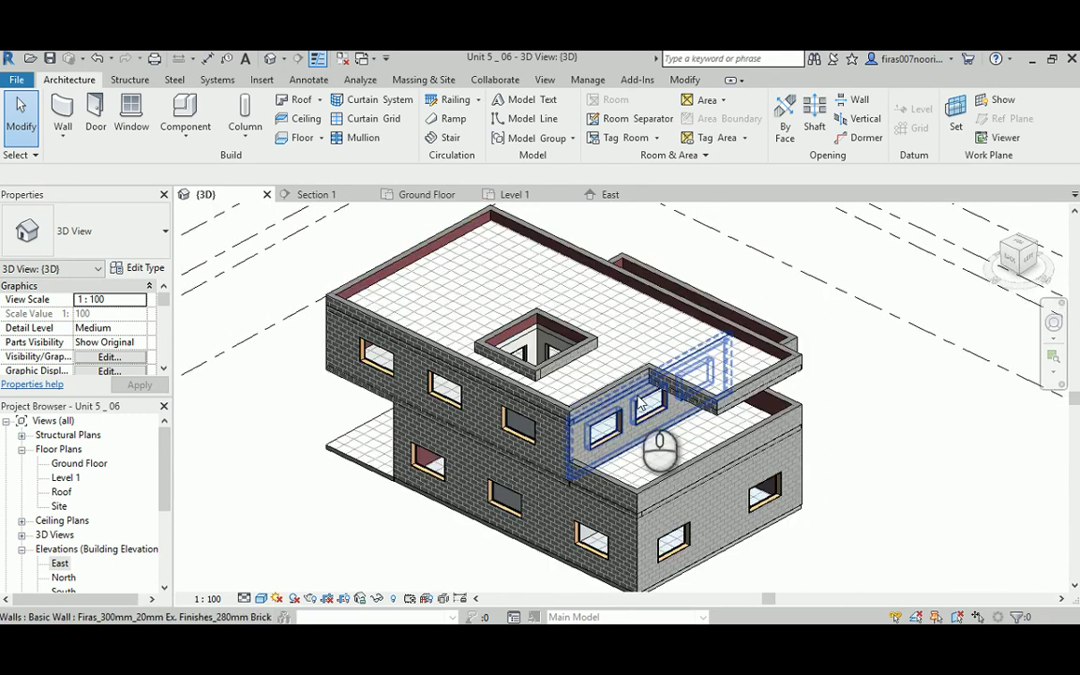
pyautogui.scroll(-1, 642, 404)
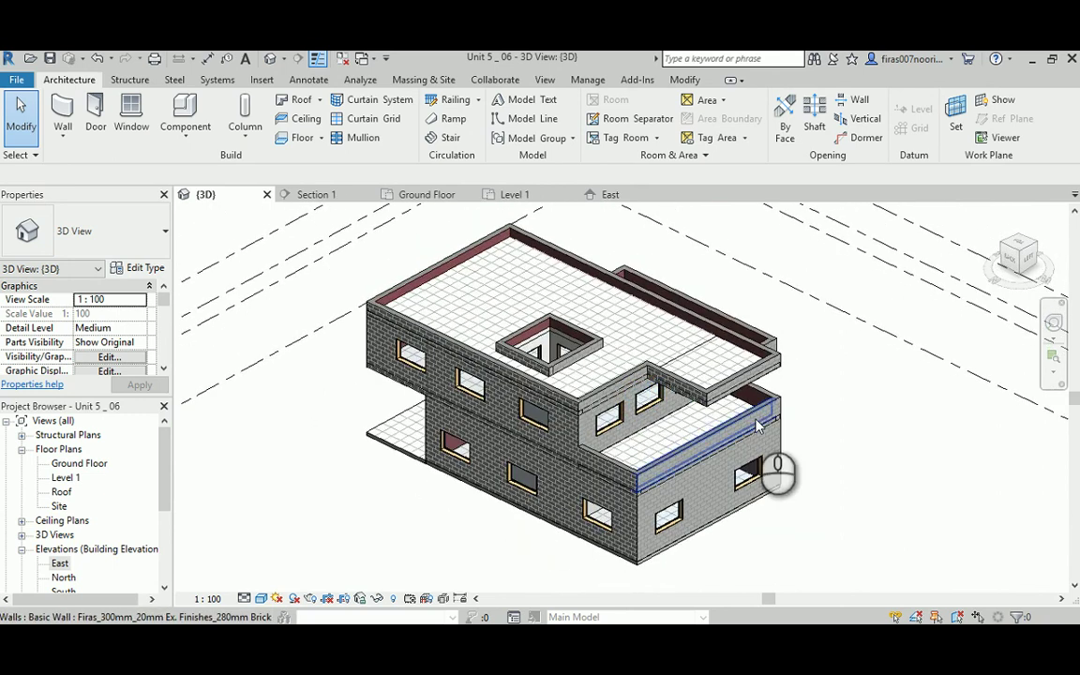
pyautogui.scroll(1, 759, 427)
pyautogui.moveTo(891, 406)
pyautogui.mouseDown(button='middle')
pyautogui.moveTo(909, 415)
pyautogui.moveTo(897, 410)
pyautogui.mouseUp(button='middle')
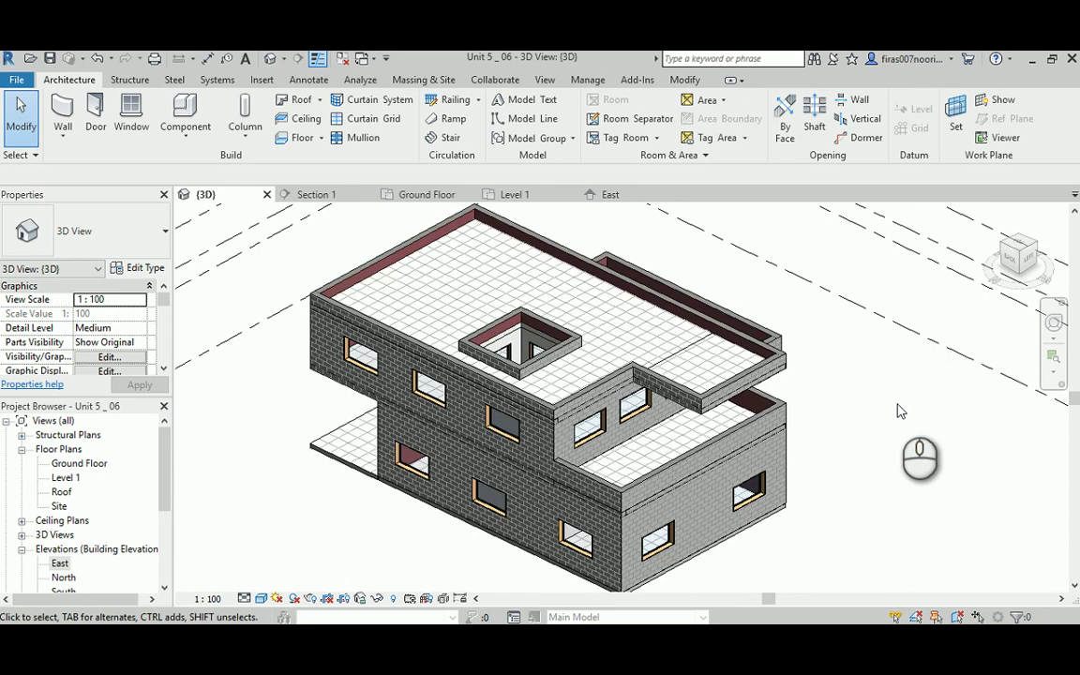